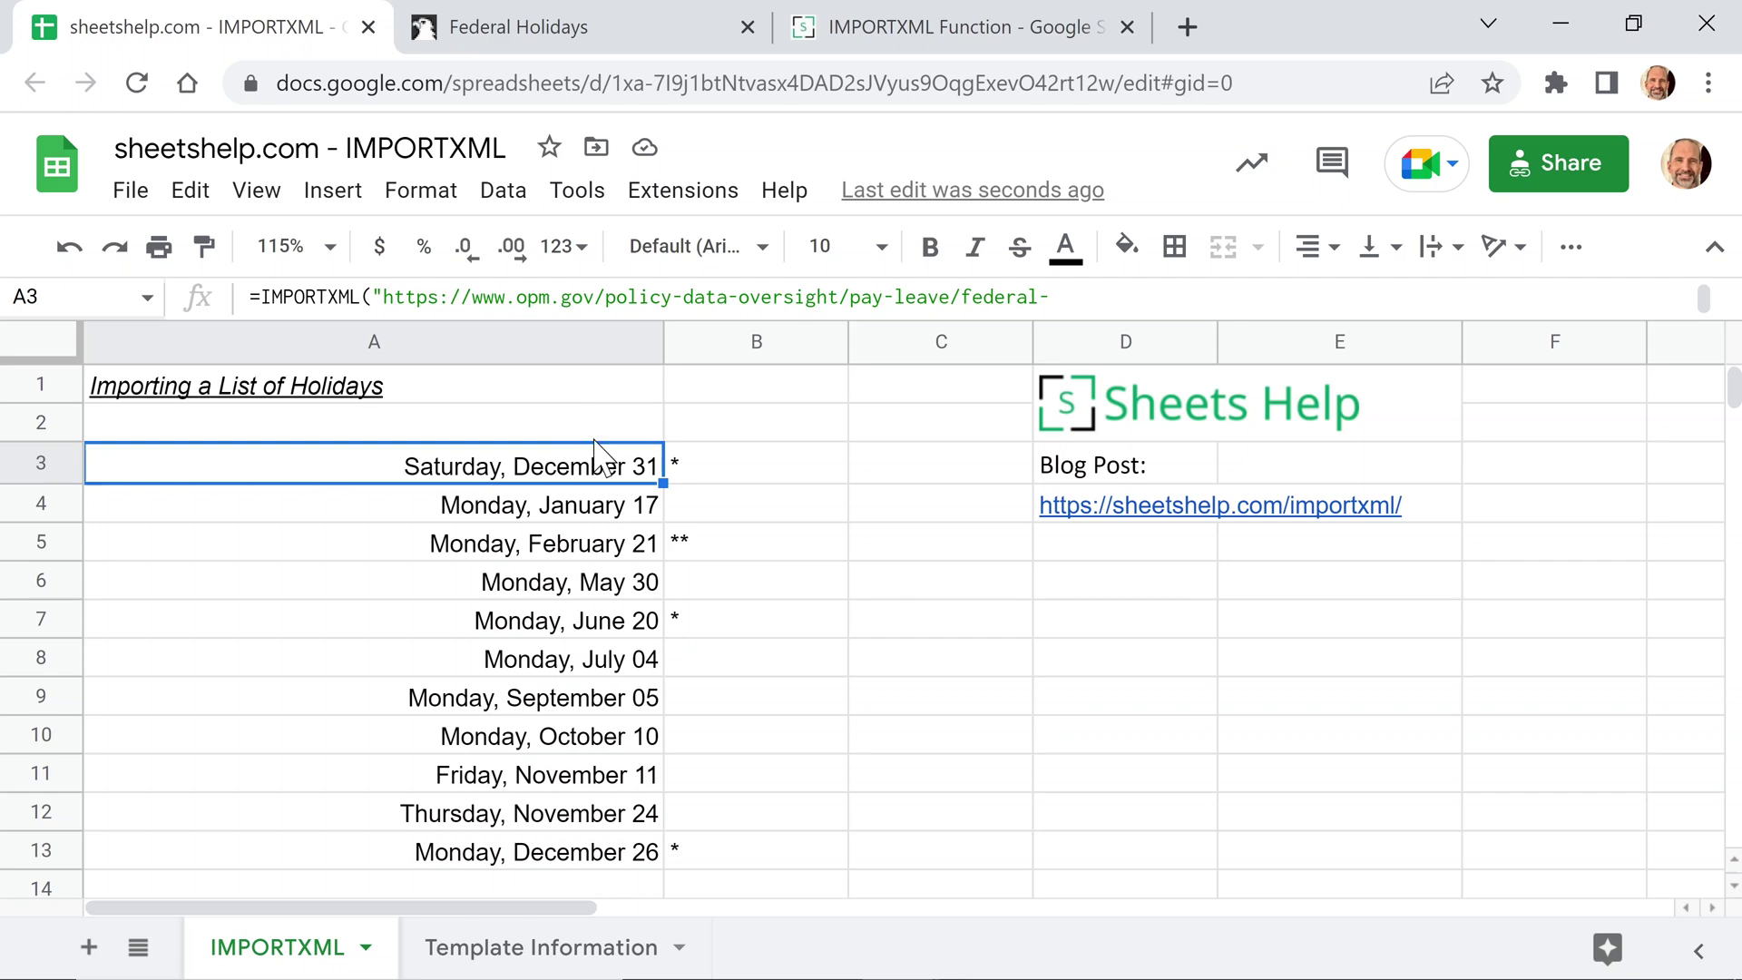
# Review the imported holiday dates in column A and the IMPORTXML formula in A3.
pyautogui.click(955, 36)
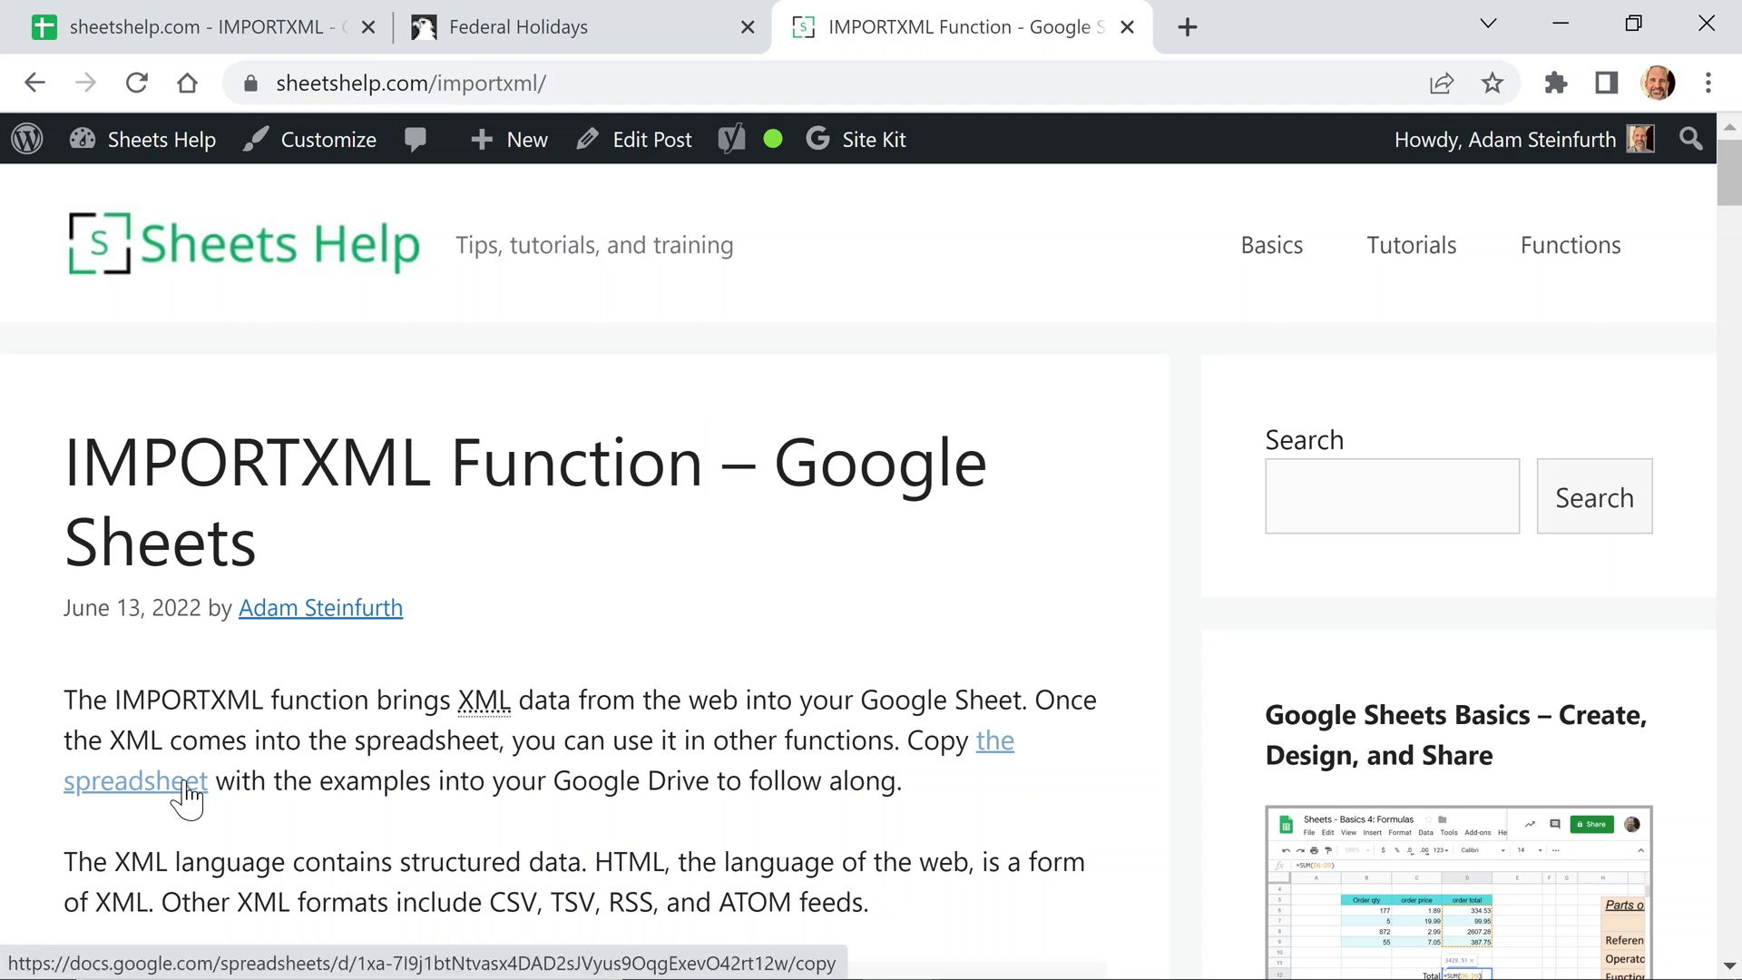
pyautogui.click(316, 29)
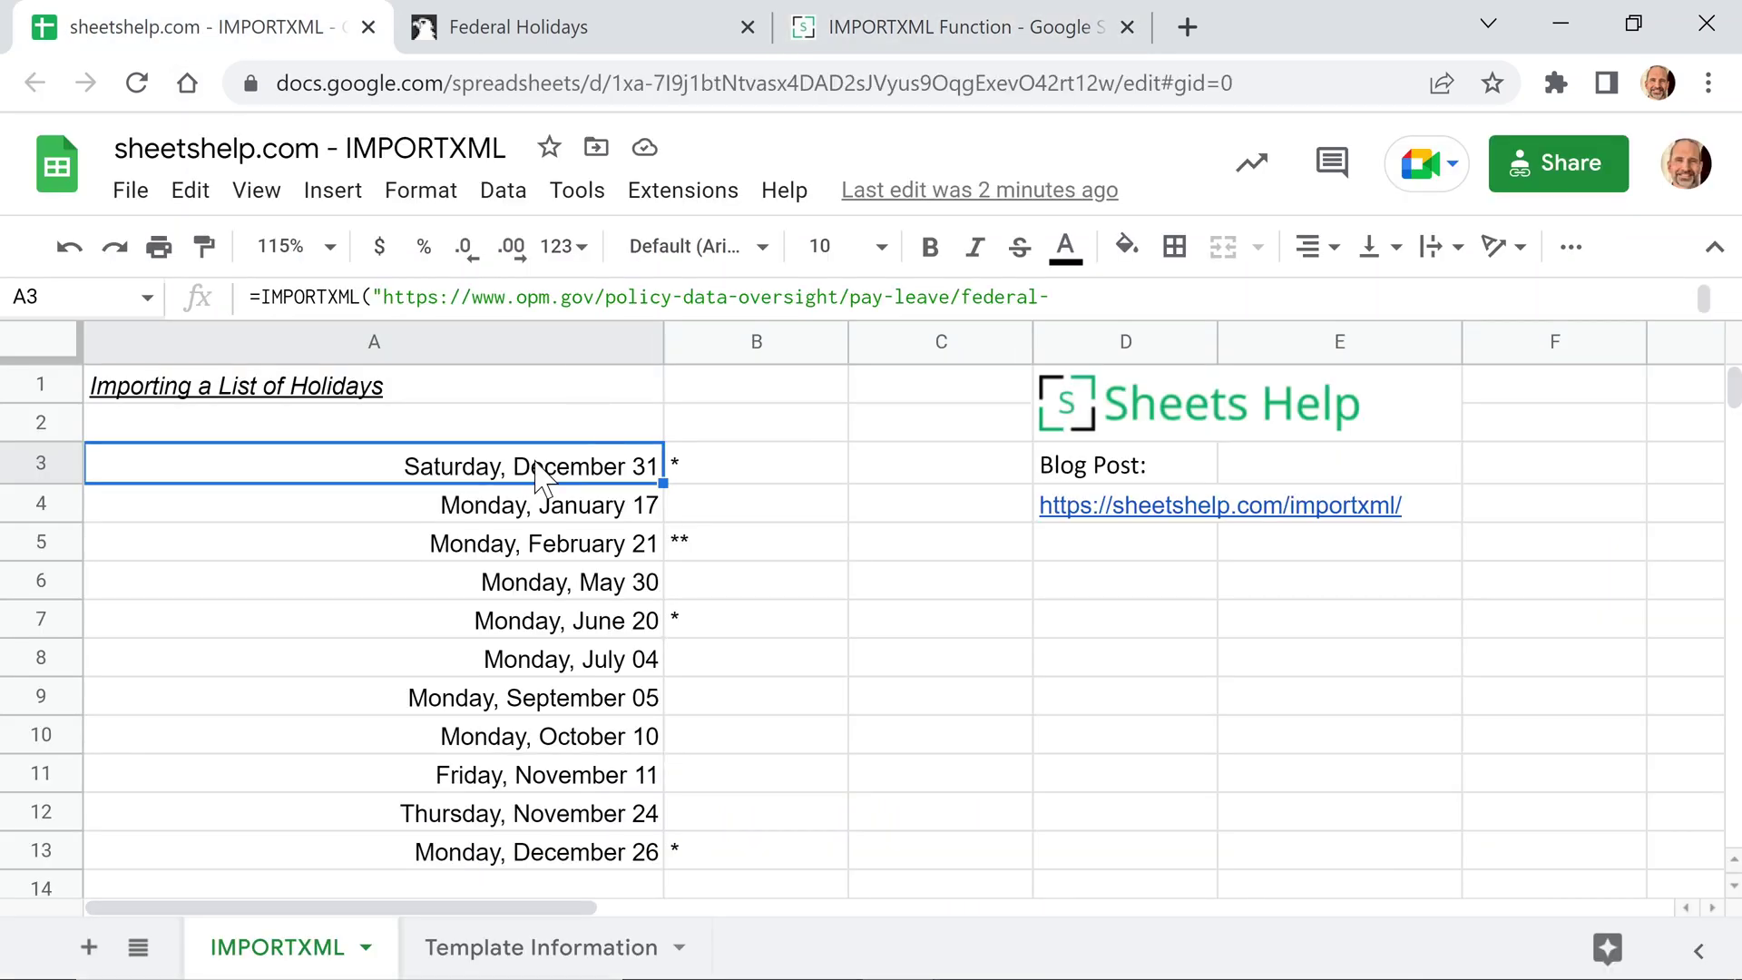
pyautogui.moveTo(535, 473); pyautogui.dragTo(591, 846)
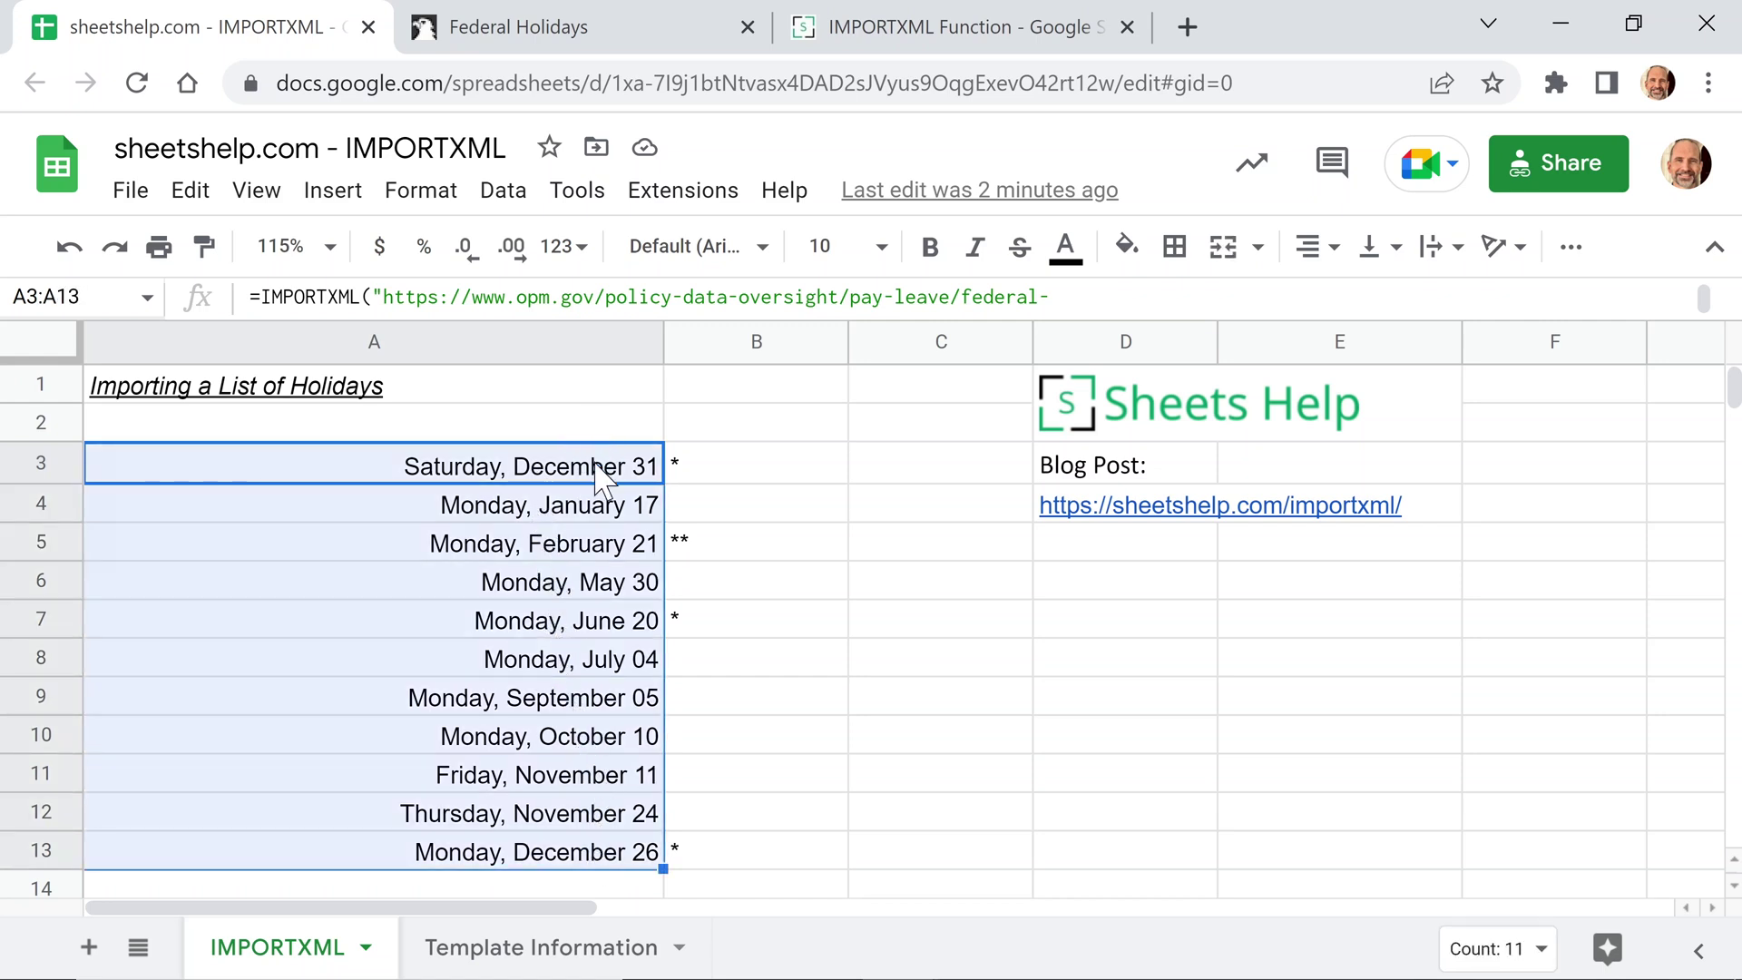
pyautogui.click(535, 542)
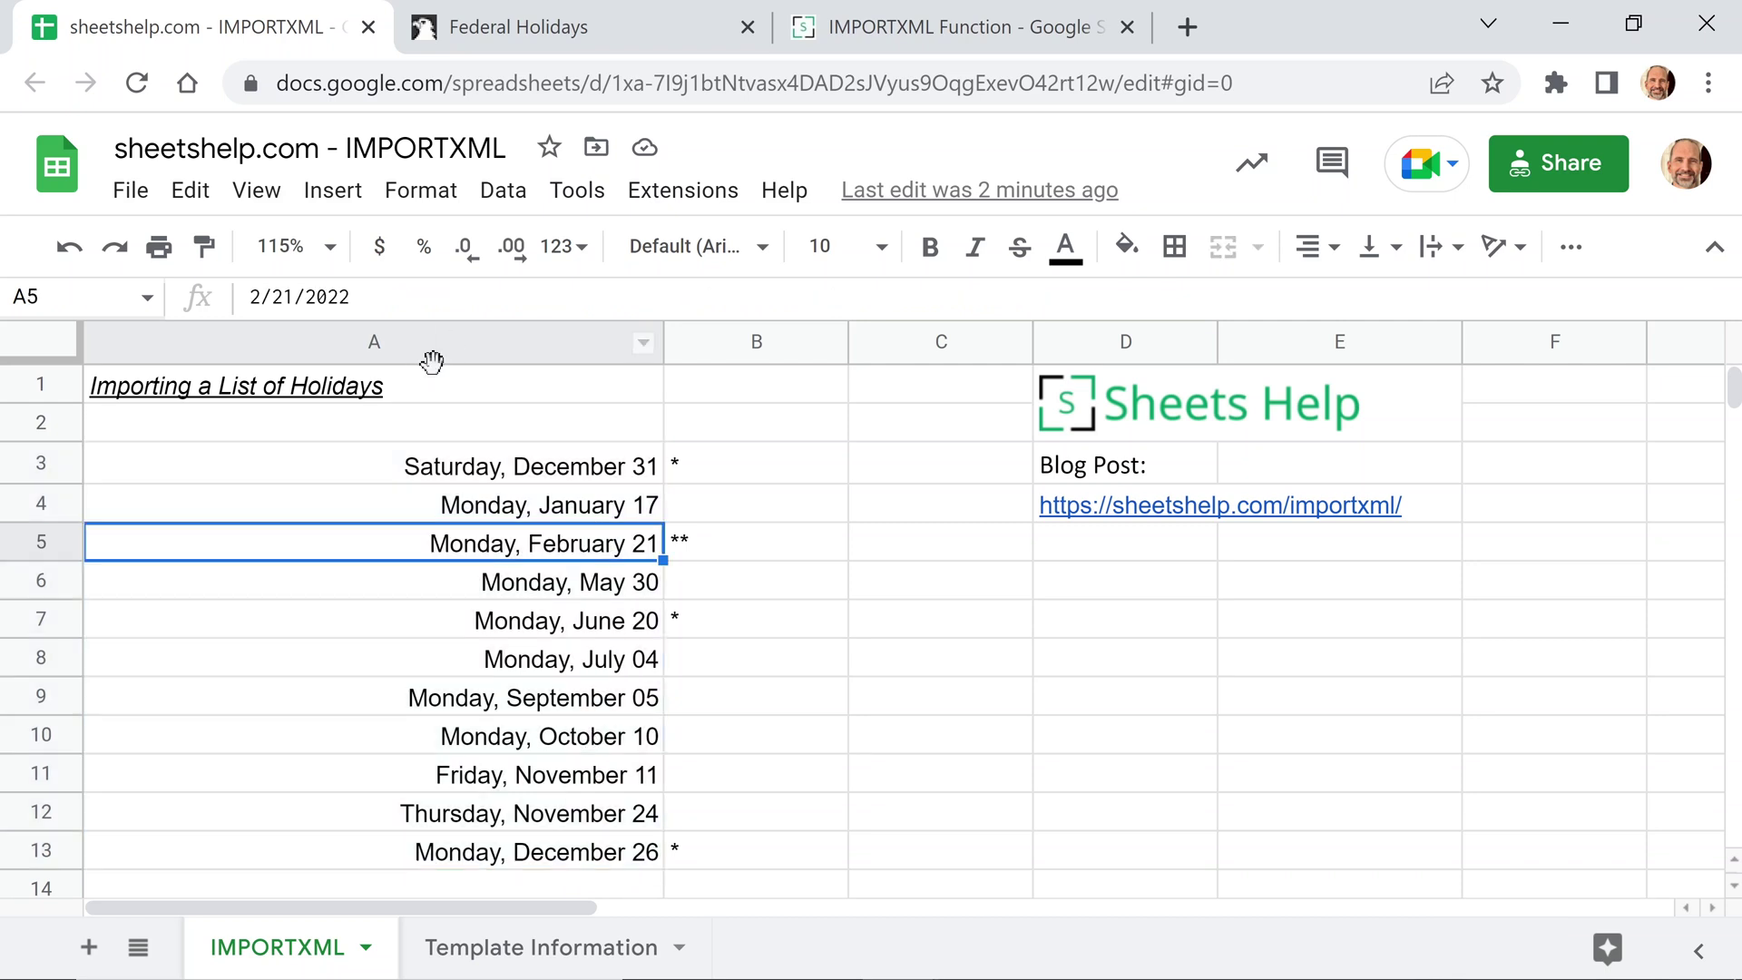
pyautogui.click(511, 466)
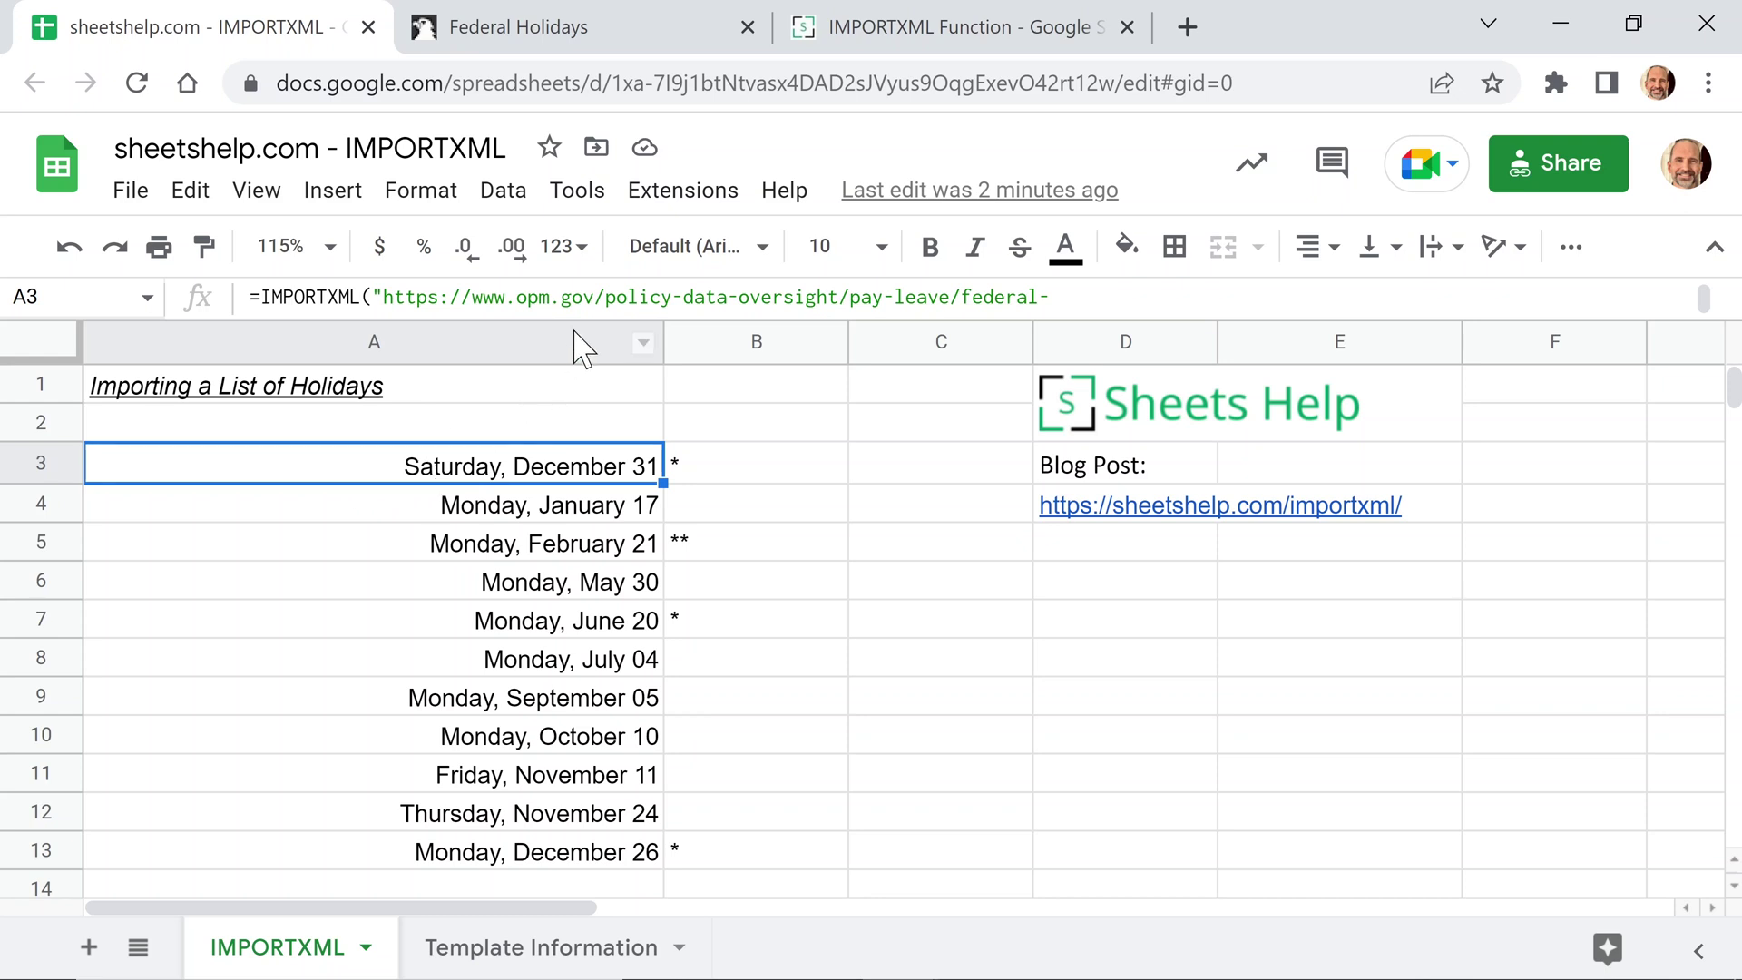
# Inspect A3's URL and XPath query arguments, leaving the formula unchanged.
pyautogui.press('F2')
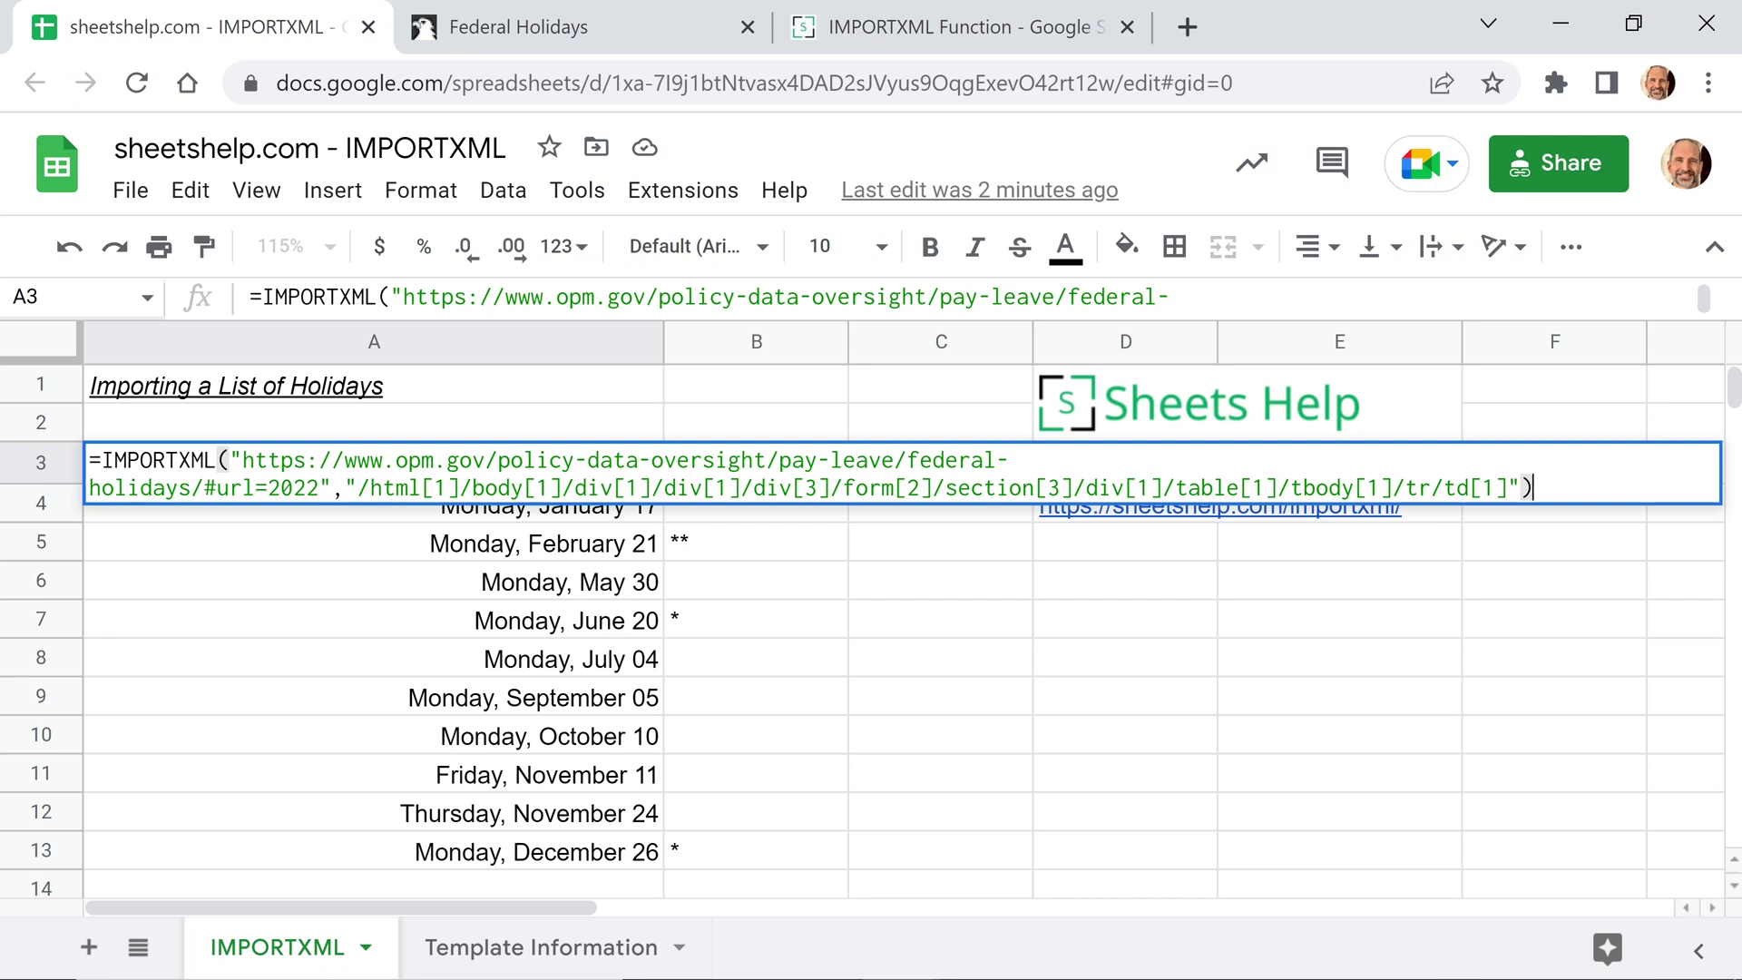
pyautogui.hotkey('shift', 'Right')
pyautogui.hotkey('shift', 'Right')
pyautogui.hotkey('shift', 'Right')
pyautogui.hotkey('shift', 'Right')
pyautogui.hotkey('shift', 'Right')
pyautogui.hotkey('shift', 'Right')
pyautogui.hotkey('shift', 'Right')
pyautogui.hotkey('shift', 'Right')
pyautogui.hotkey('shift', 'Right')
pyautogui.hotkey('shift', 'Right')
pyautogui.hotkey('shift', 'Right')
pyautogui.hotkey('shift', 'Right')
pyautogui.hotkey('shift', 'Right')
pyautogui.hotkey('shift', 'Right')
pyautogui.hotkey('shift', 'Right')
pyautogui.hotkey('shift', 'Right')
pyautogui.hotkey('shift', 'Right')
pyautogui.hotkey('shift', 'Right')
pyautogui.hotkey('shift', 'Right')
pyautogui.hotkey('shift', 'Right')
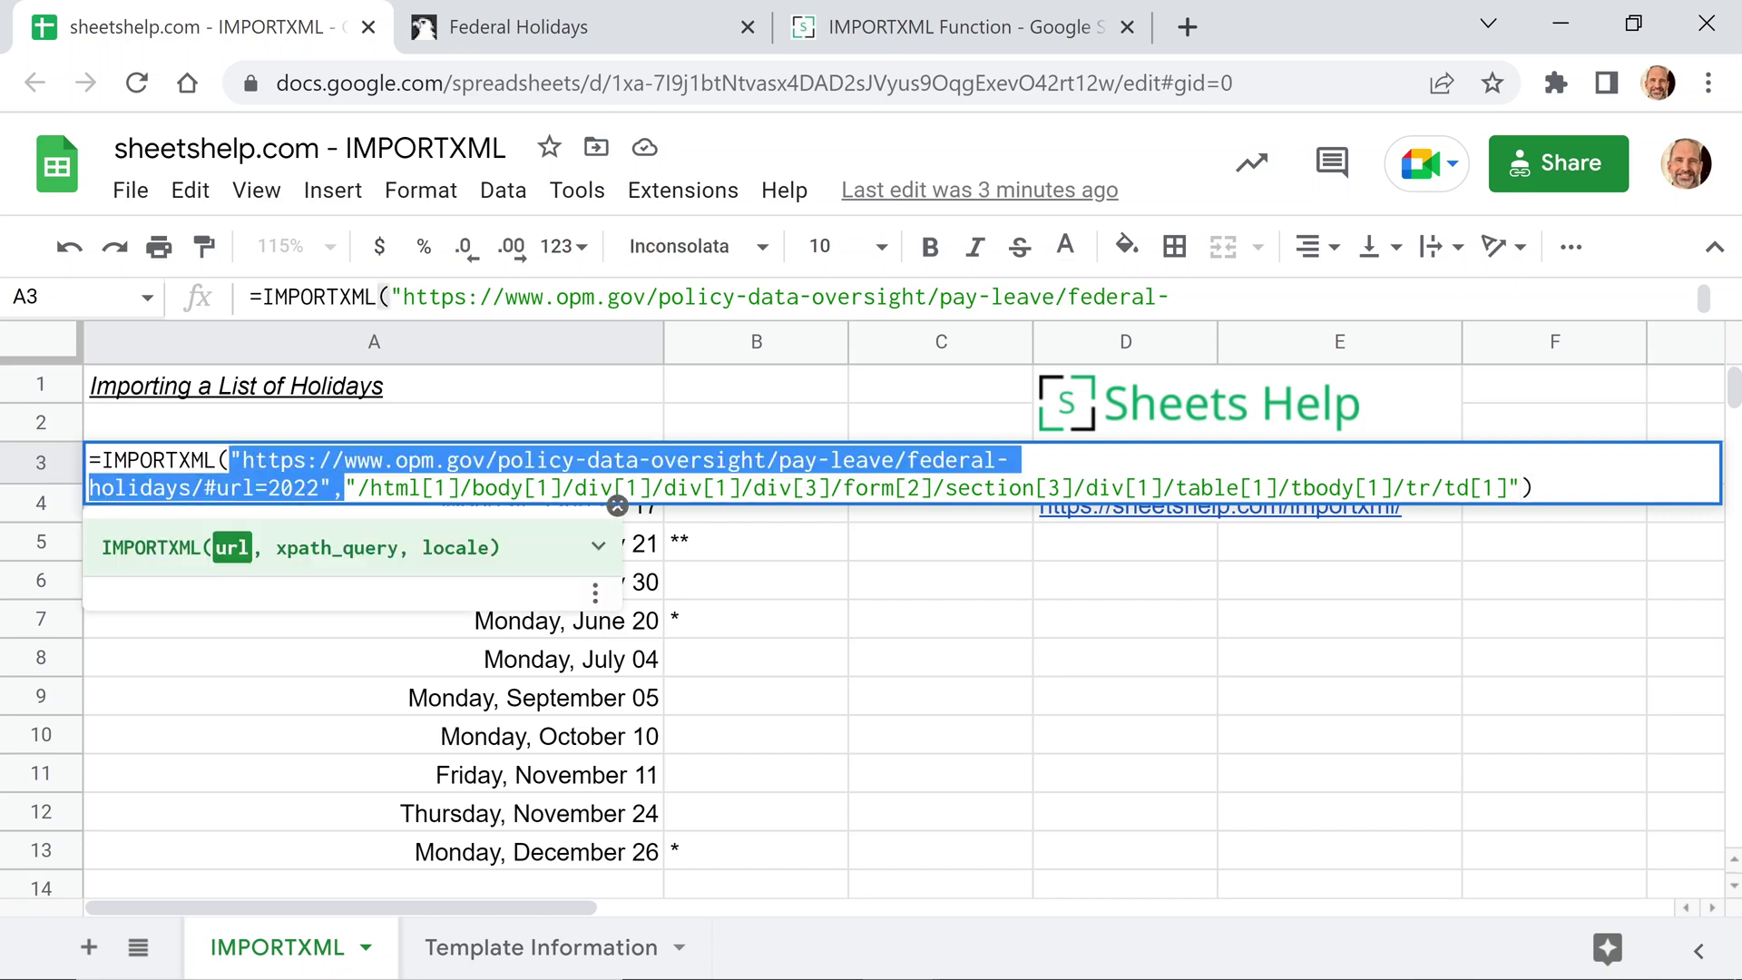
pyautogui.moveTo(367, 490)
pyautogui.mouseDown()
pyautogui.moveTo(1086, 495)
pyautogui.moveTo(1133, 510)
pyautogui.mouseUp()
pyautogui.click(1522, 488)
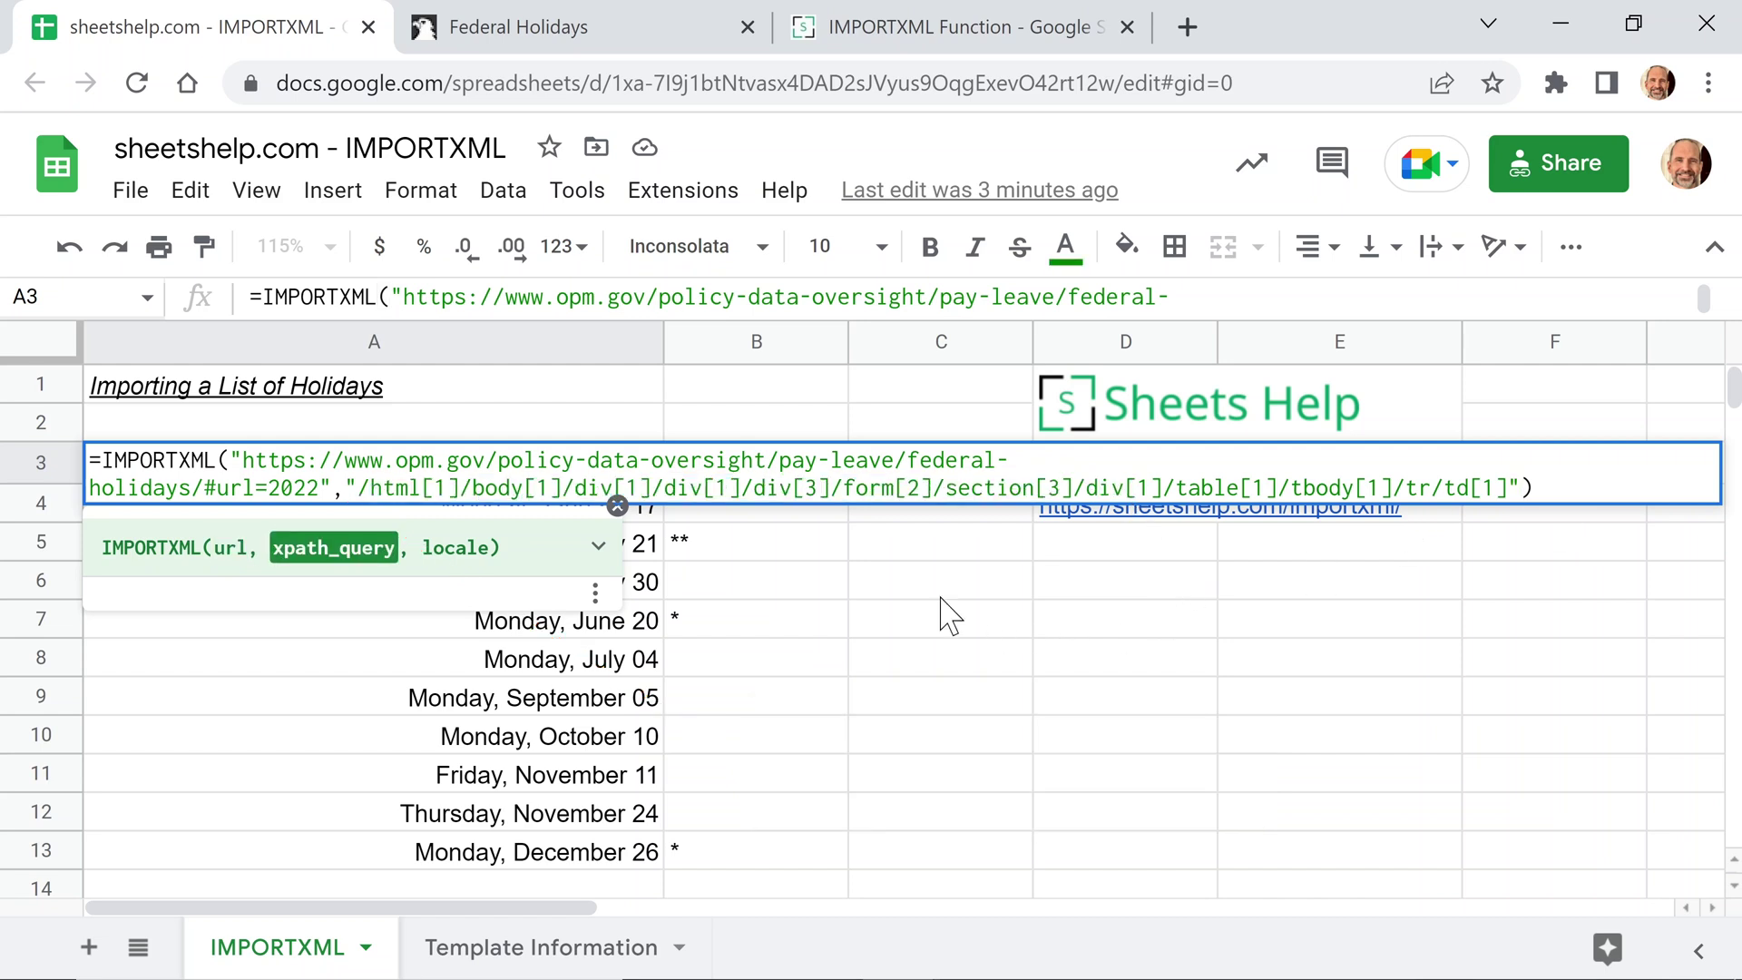
pyautogui.moveTo(1239, 508)
pyautogui.moveTo(242, 460); pyautogui.dragTo(958, 459)
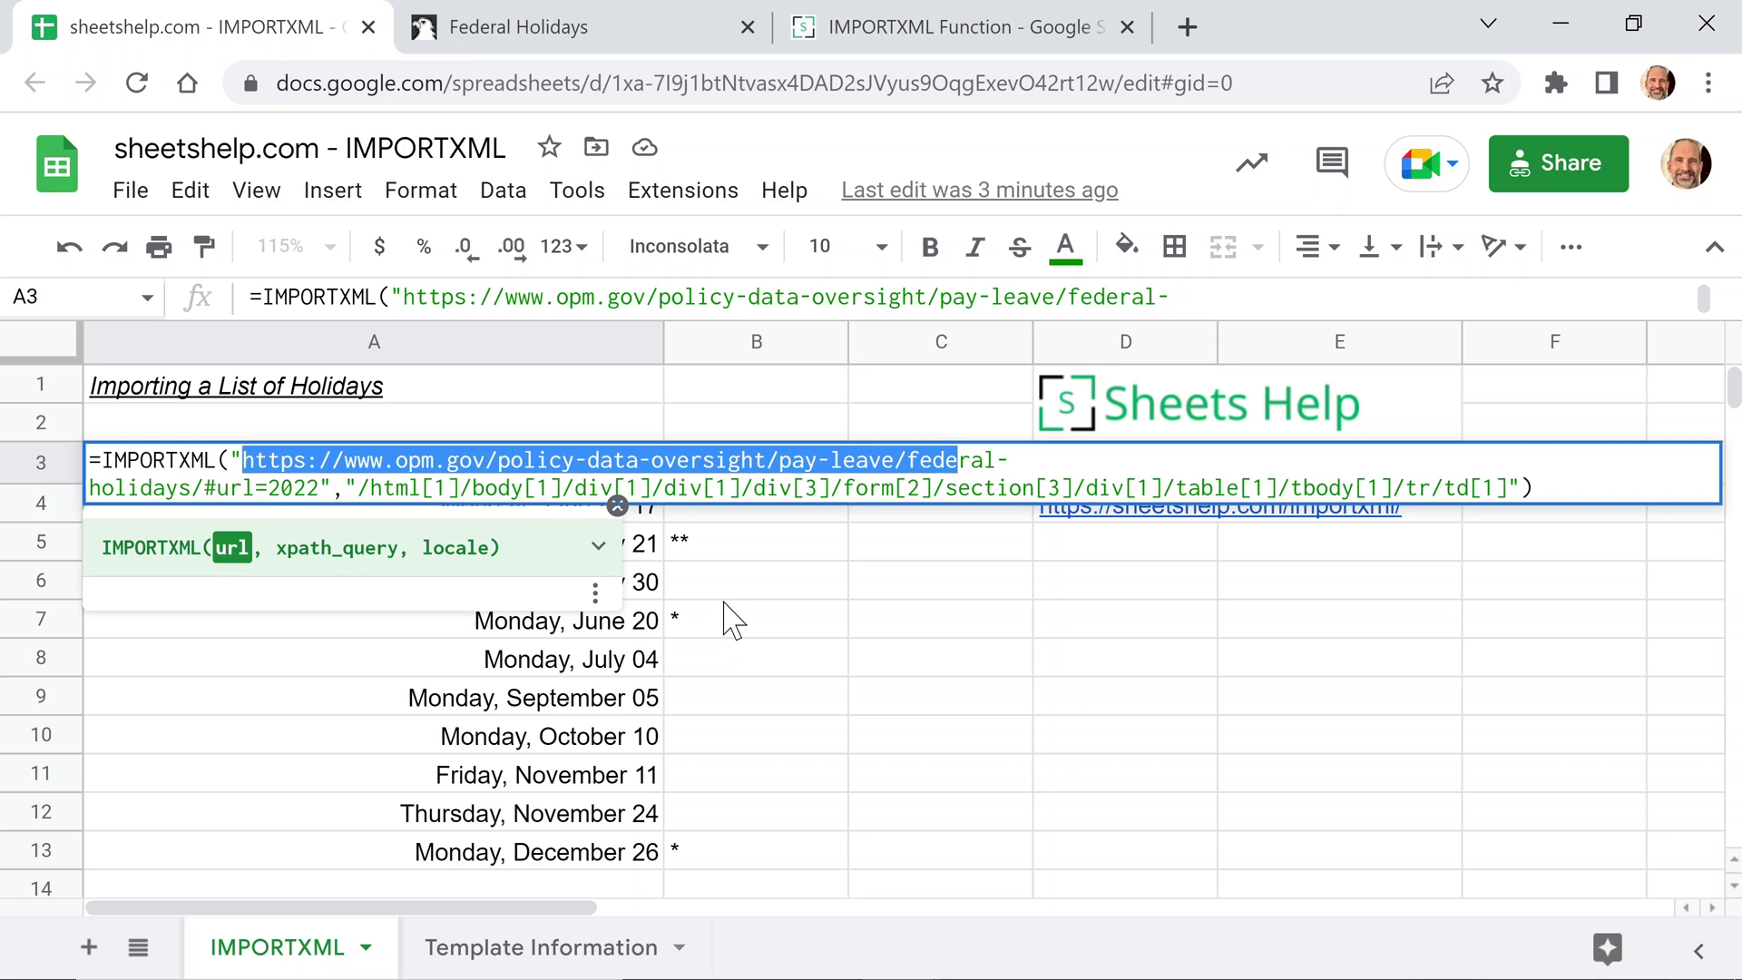
pyautogui.press('Escape')
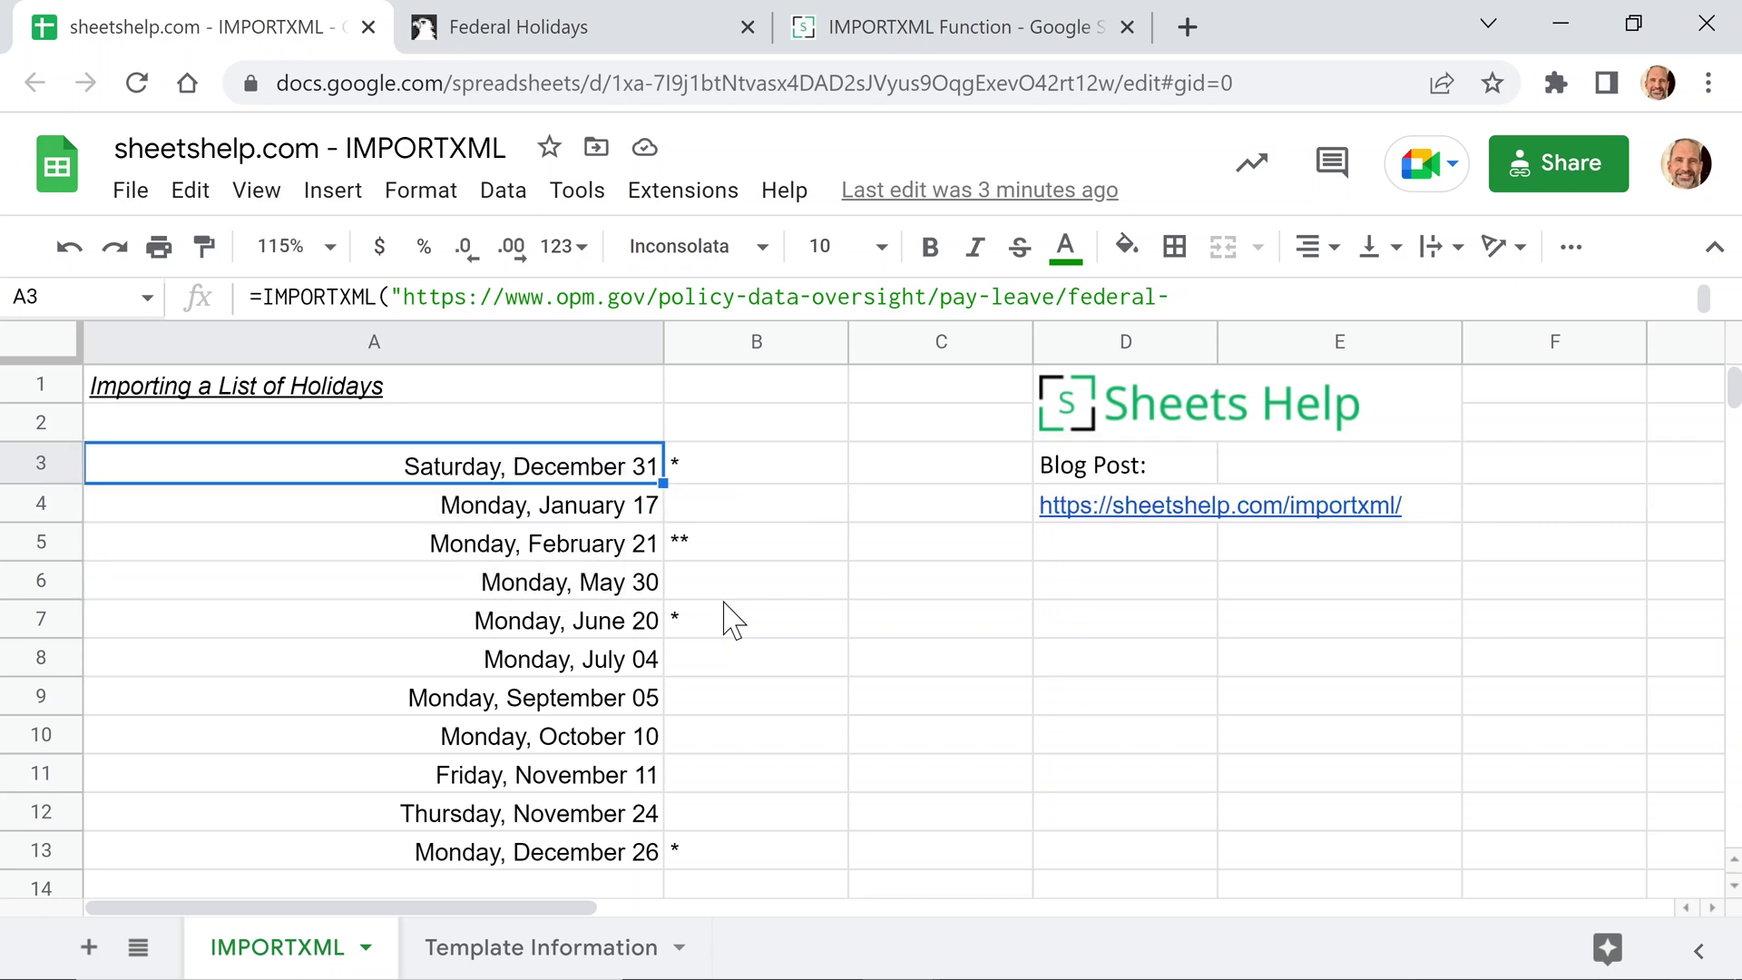
# Scroll the IMPORTXML article to Errors and highlight the #N/A Could not fetch URL line.
pyautogui.click(857, 41)
pyautogui.scroll(-15, 581, 562)
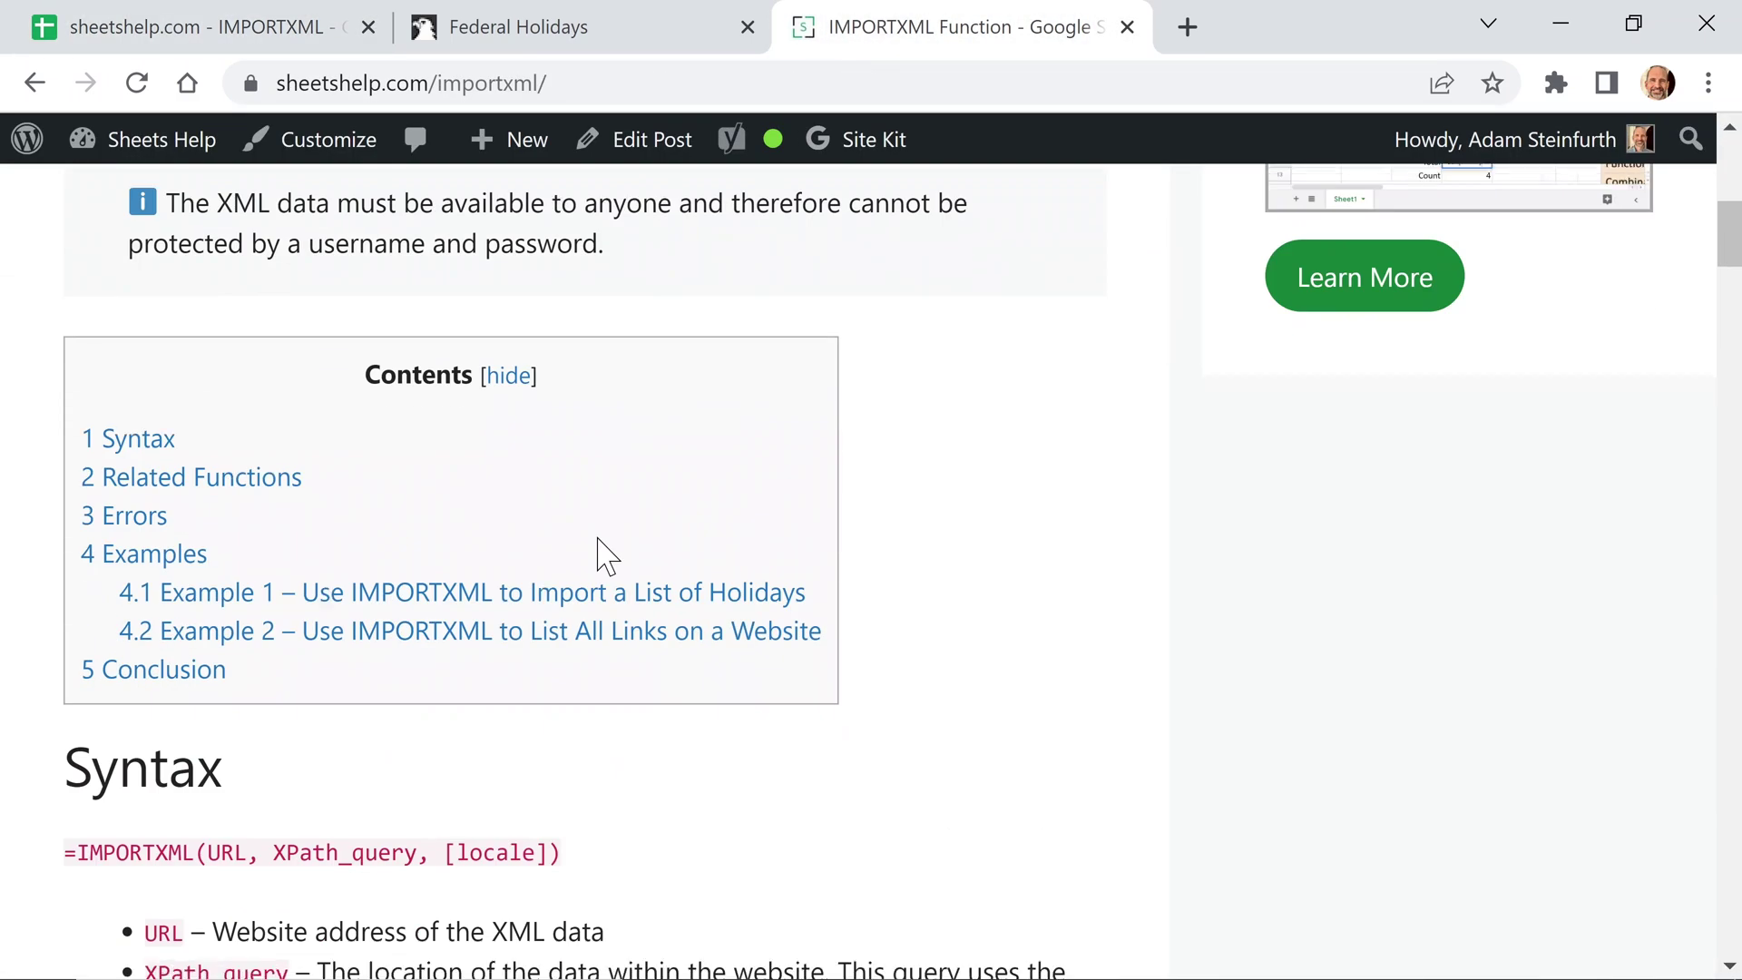
pyautogui.scroll(-10, 569, 572)
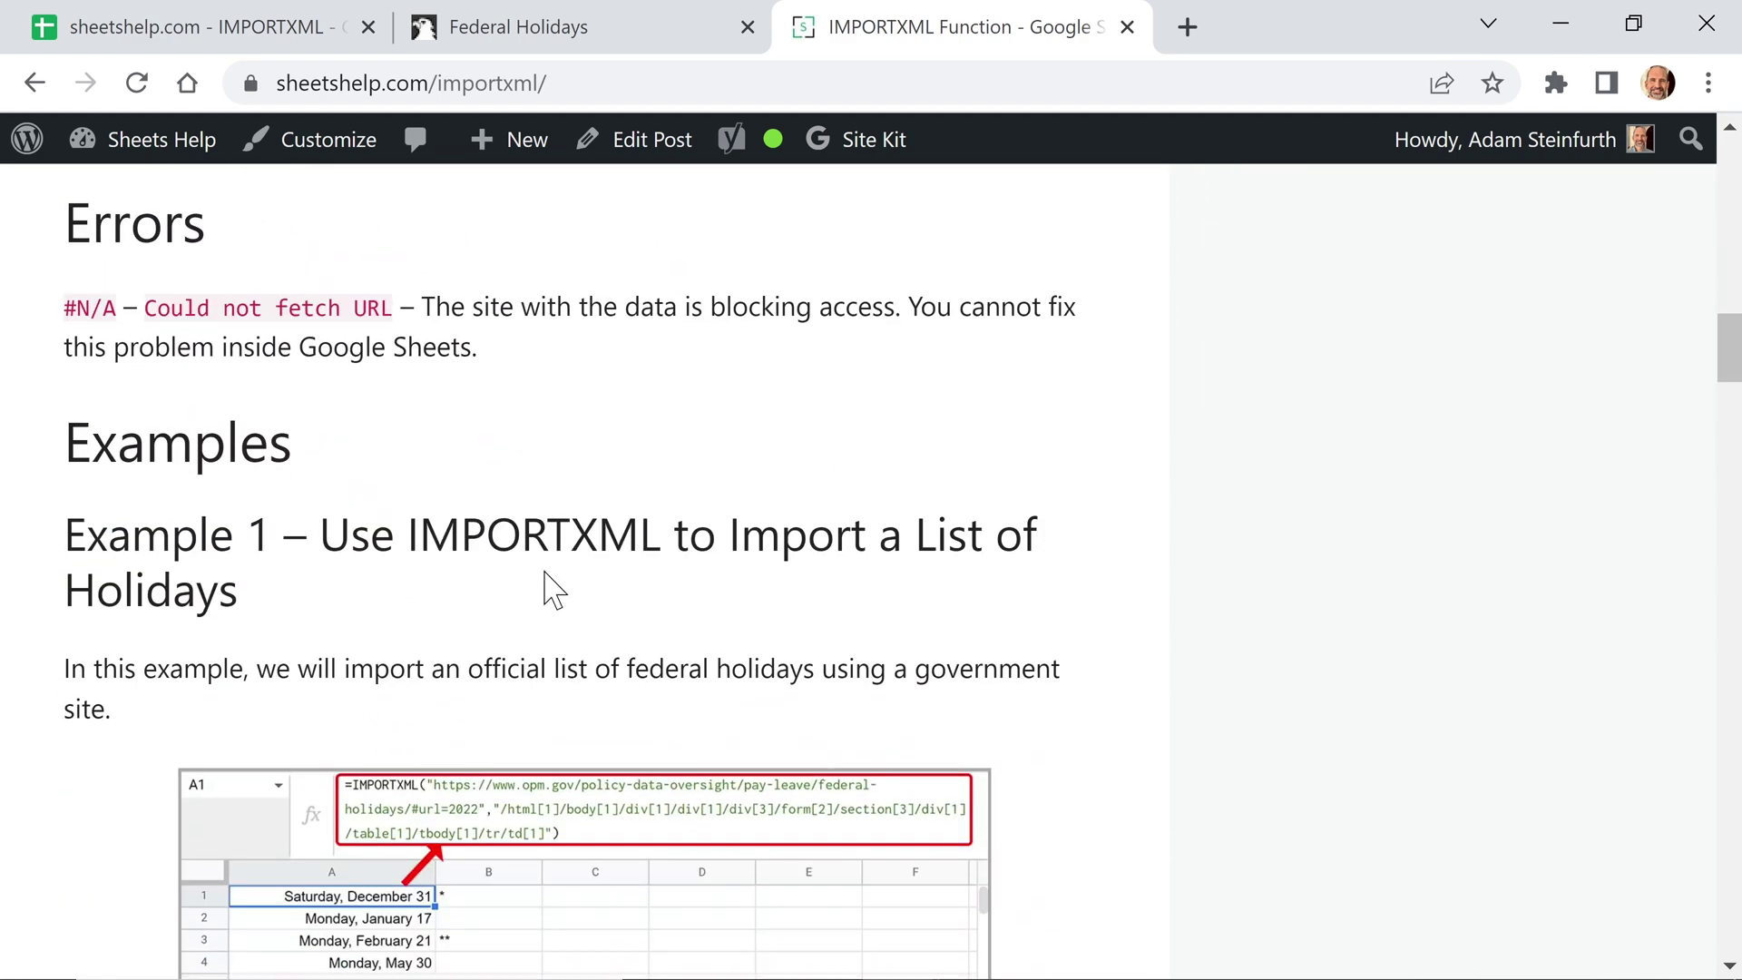
pyautogui.moveTo(64, 445); pyautogui.dragTo(393, 444)
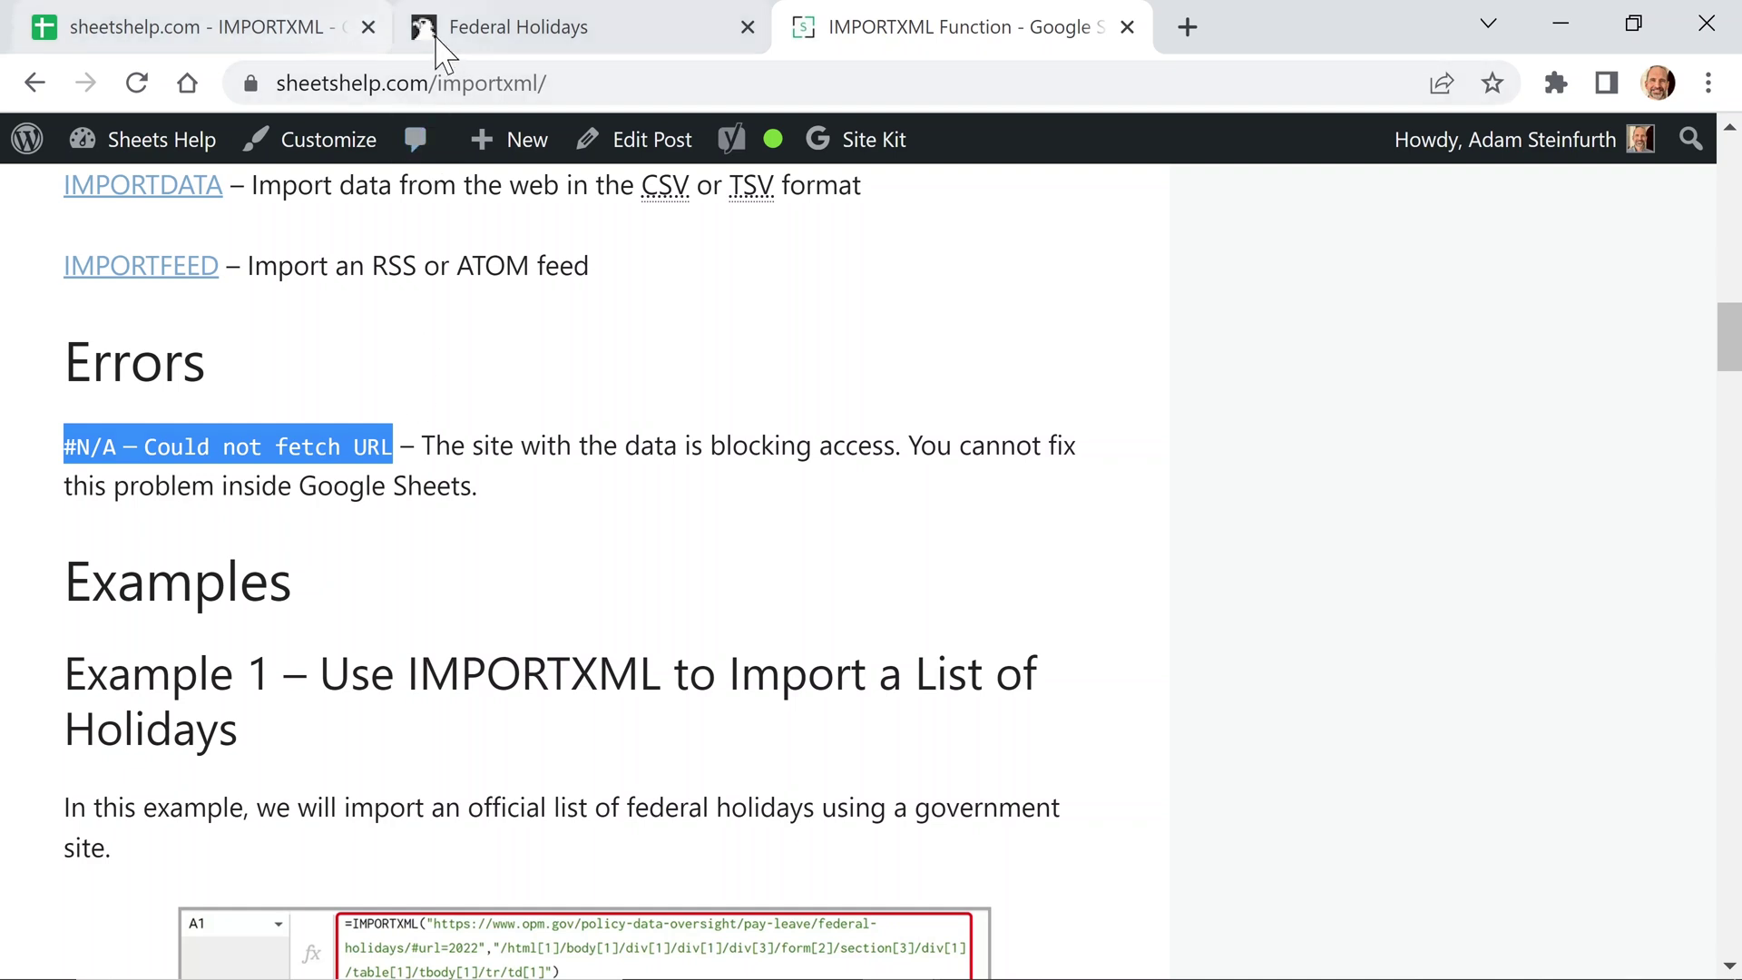
# Switch to the OPM Federal Holidays page and select its full web address.
pyautogui.click(502, 42)
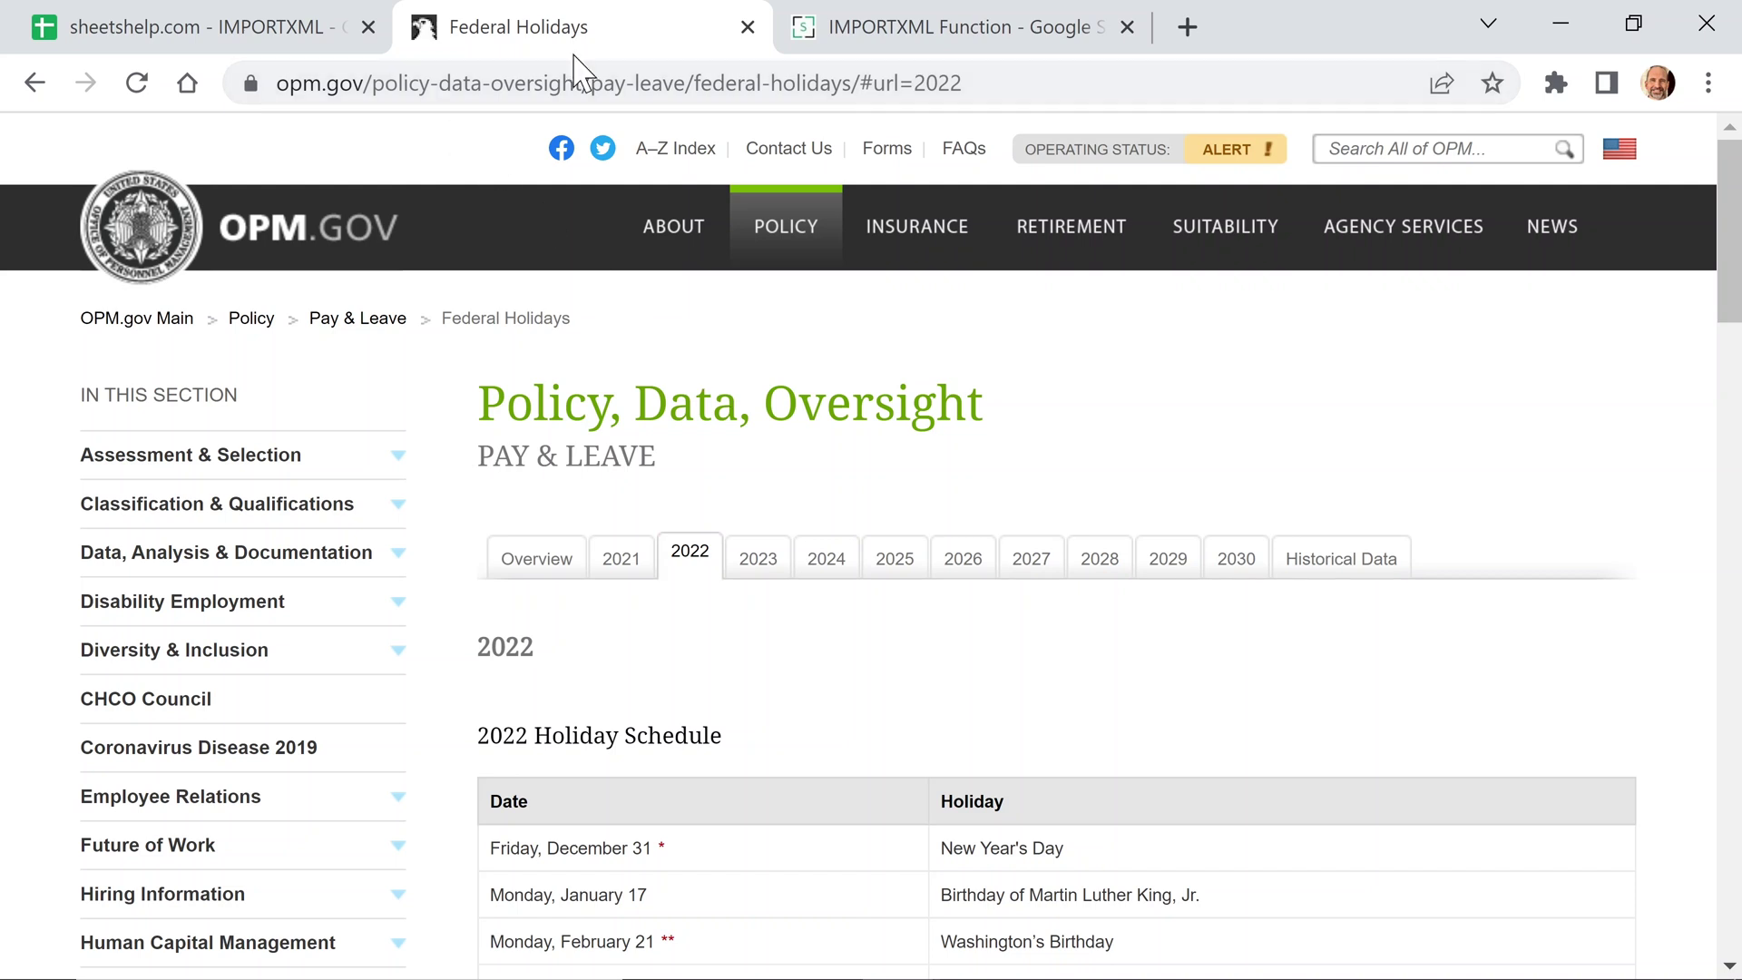
pyautogui.click(439, 89)
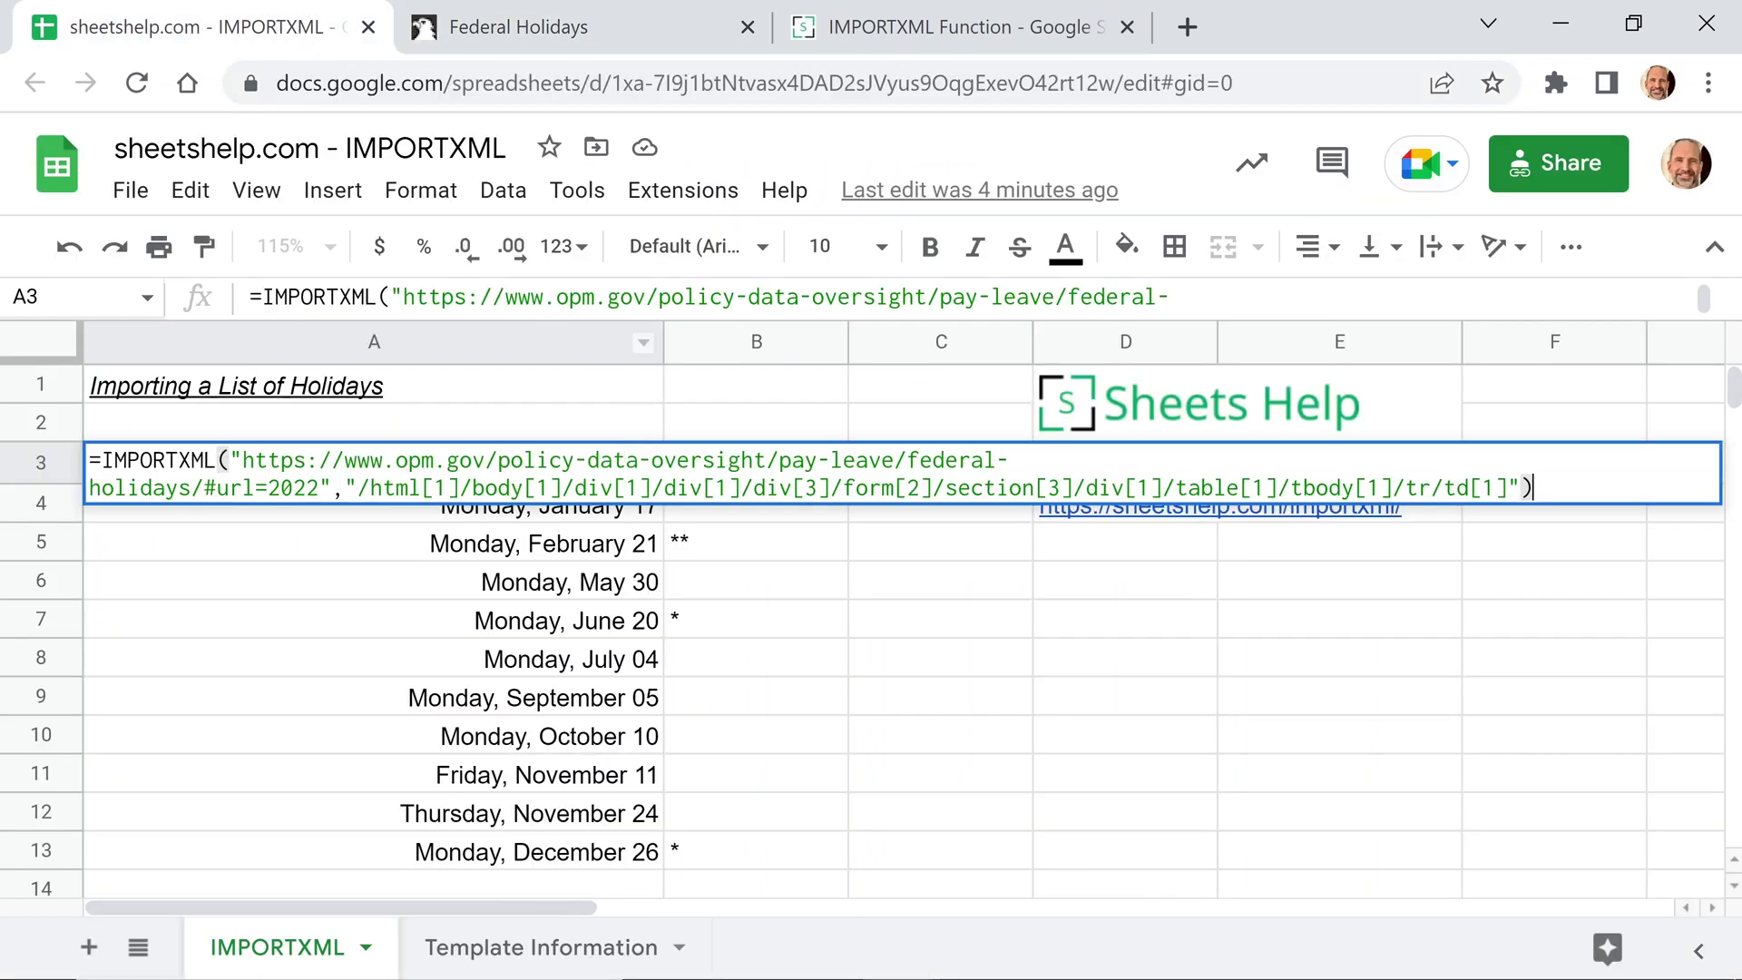
# Edit A3's formula and select the final 2 of 2022 in the OPM URL.
pyautogui.click(331, 41)
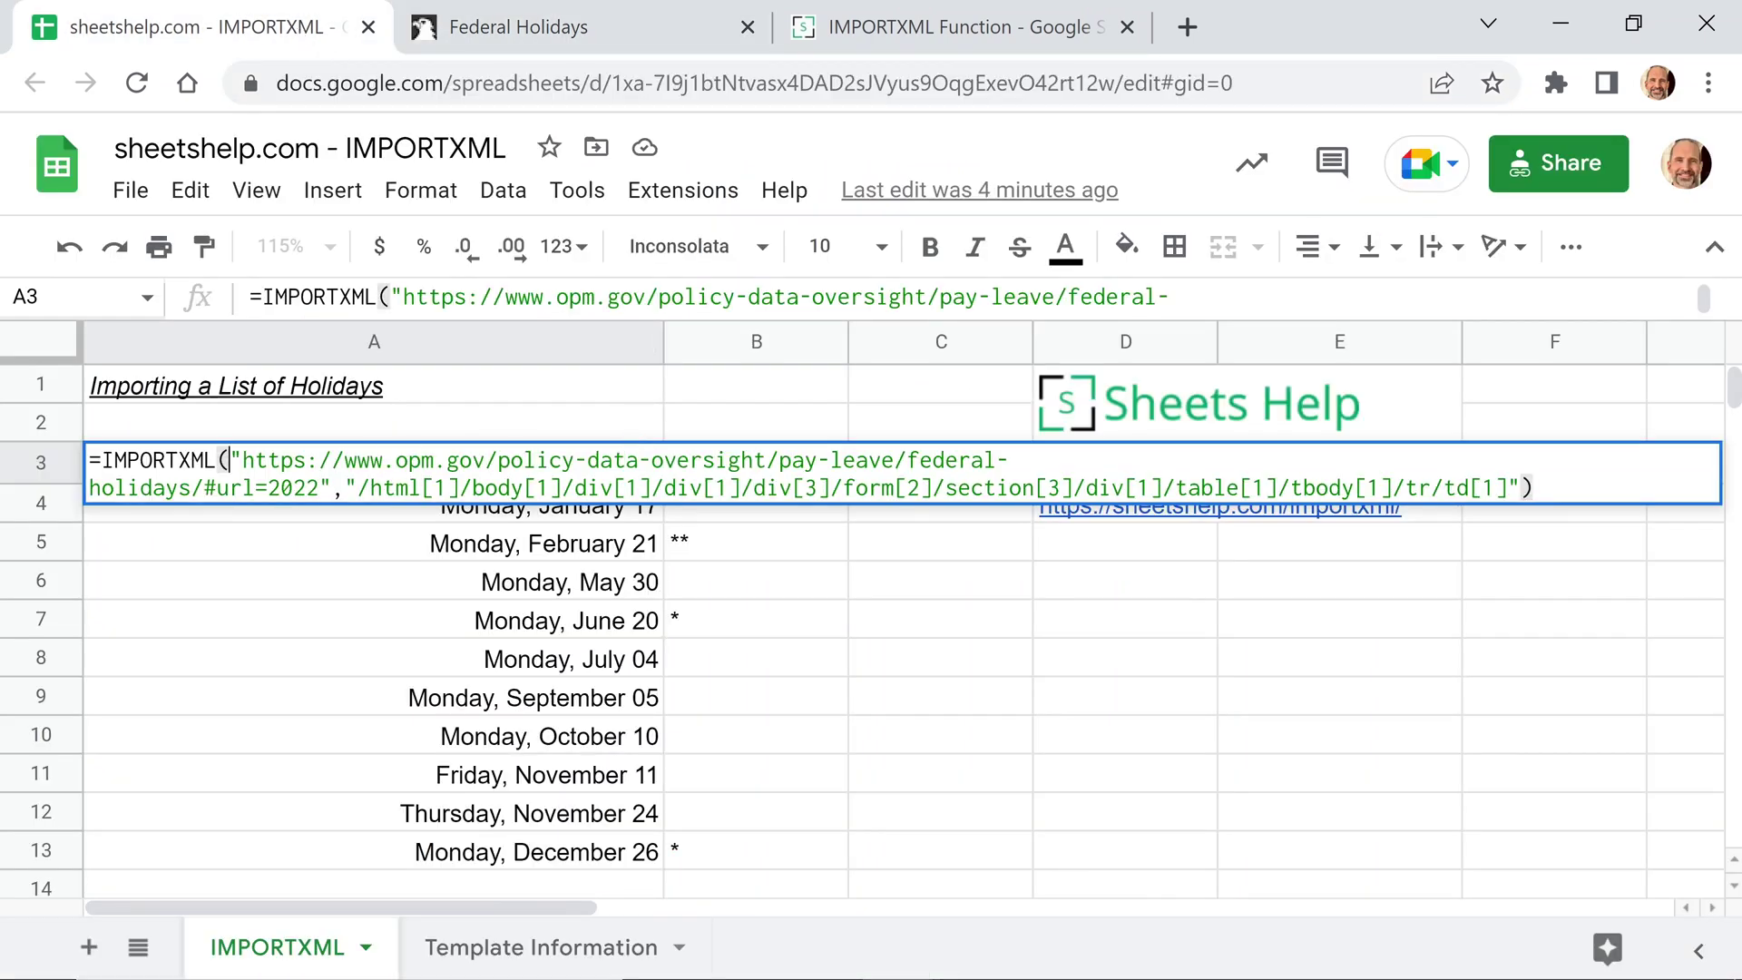
pyautogui.click(230, 460)
pyautogui.hotkey('shift', 'Right')
pyautogui.press('Right')
pyautogui.hotkey('ctrl', 'shift', 'Right')
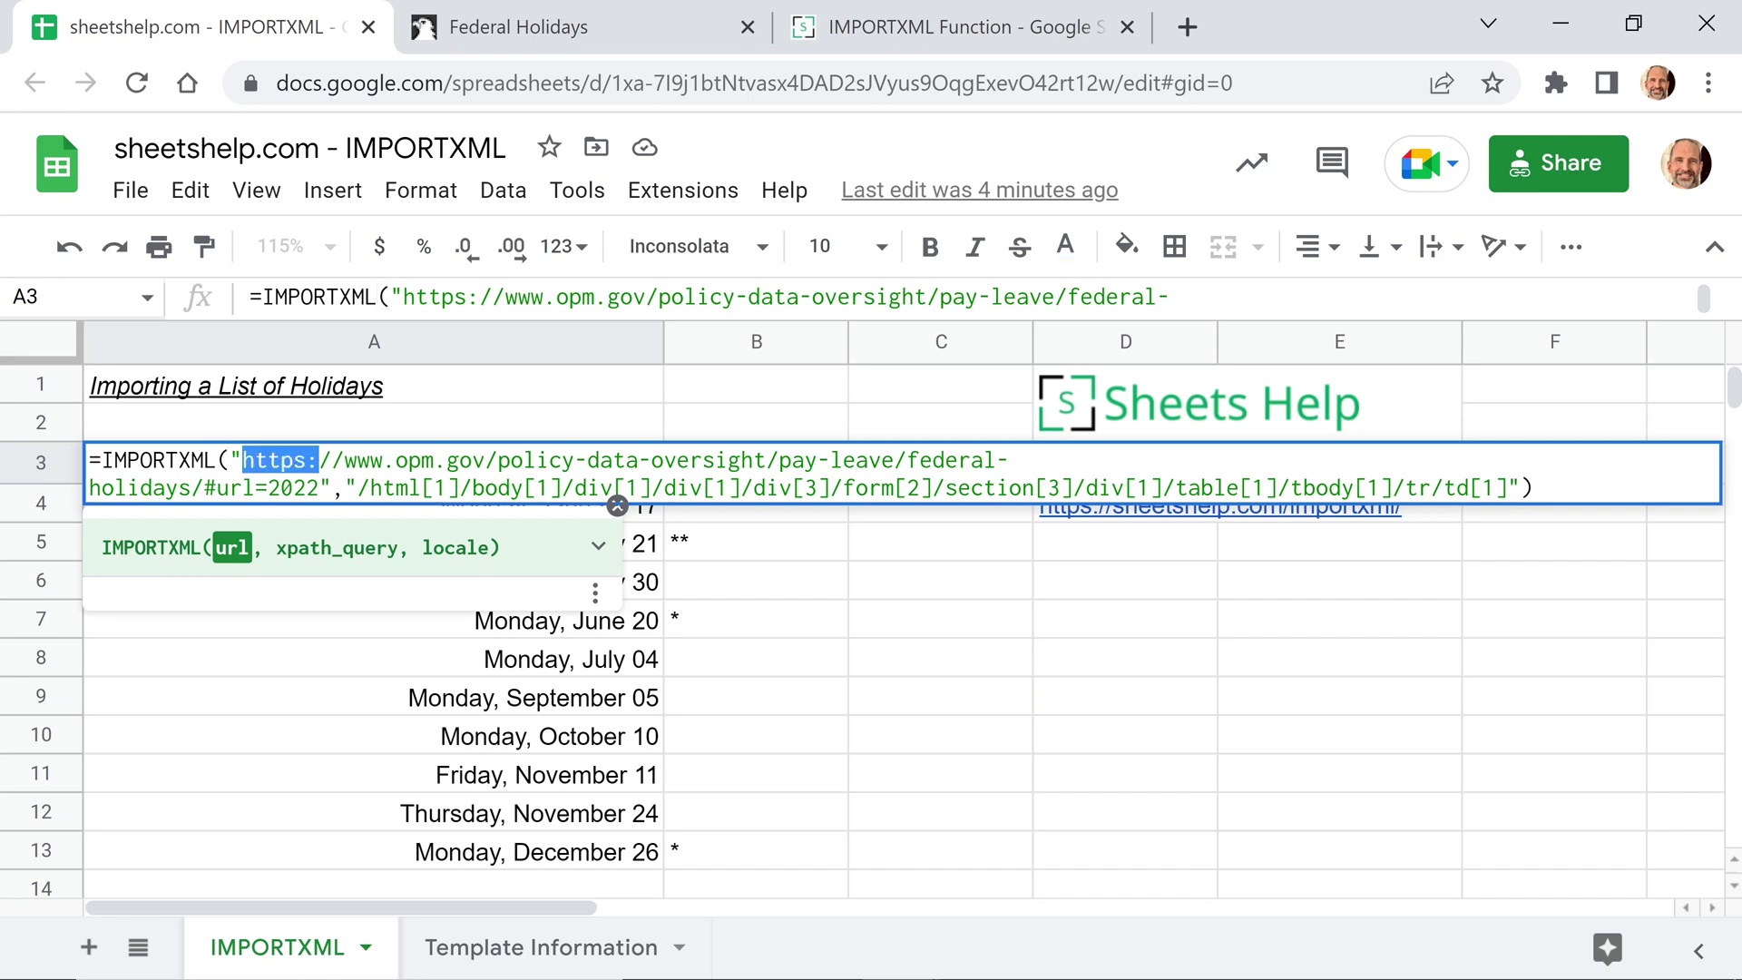
pyautogui.hotkey('shift', 'Down')
pyautogui.press('Right')
pyautogui.hotkey('shift', 'Right')
pyautogui.press('Left')
pyautogui.hotkey('shift', 'Left')
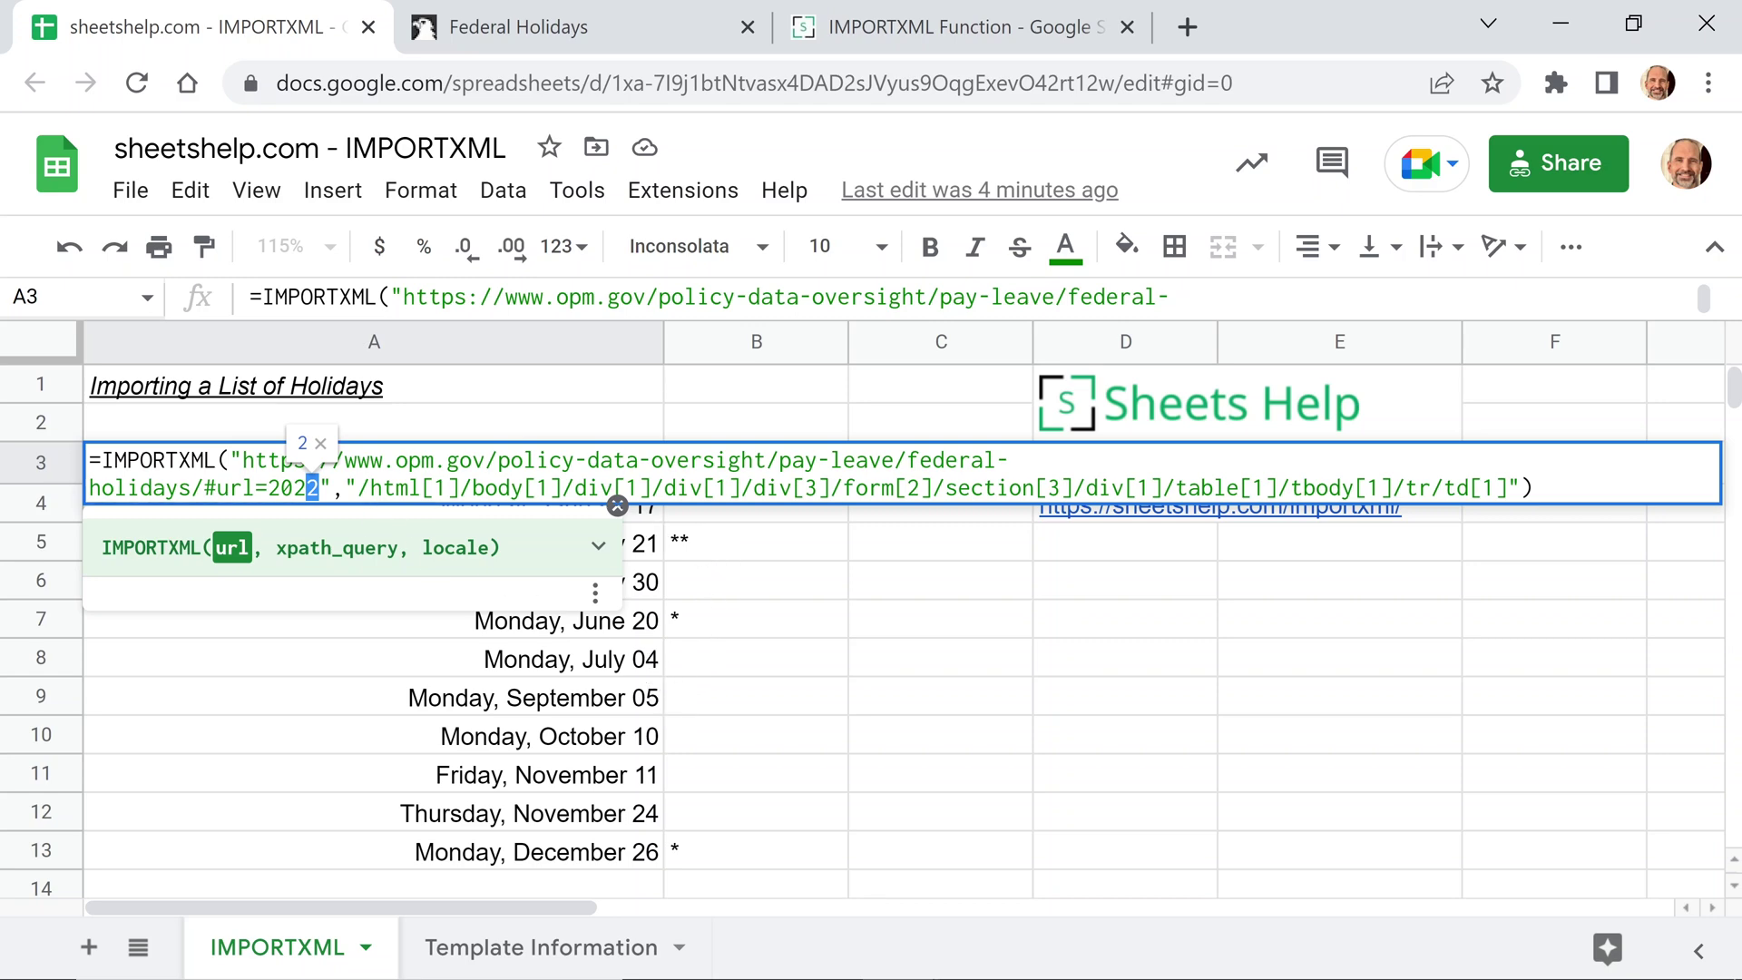
pyautogui.click(487, 26)
pyautogui.click(1080, 82)
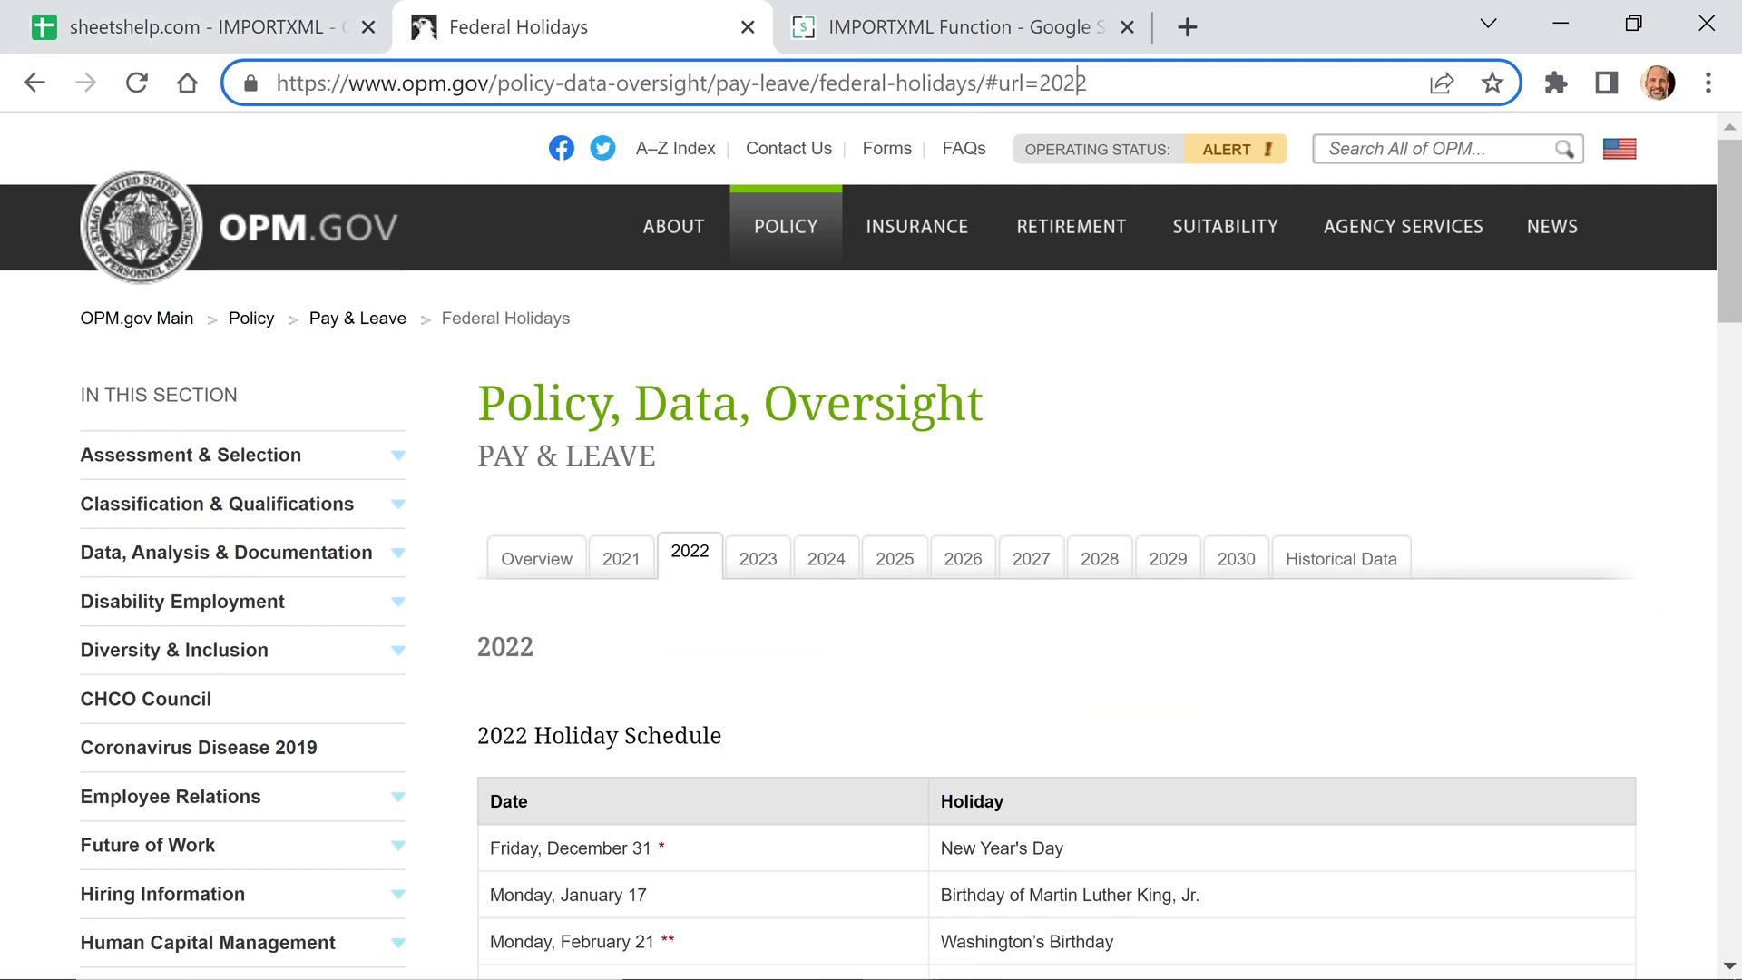
pyautogui.hotkey('shift', 'Right')
pyautogui.write('3')
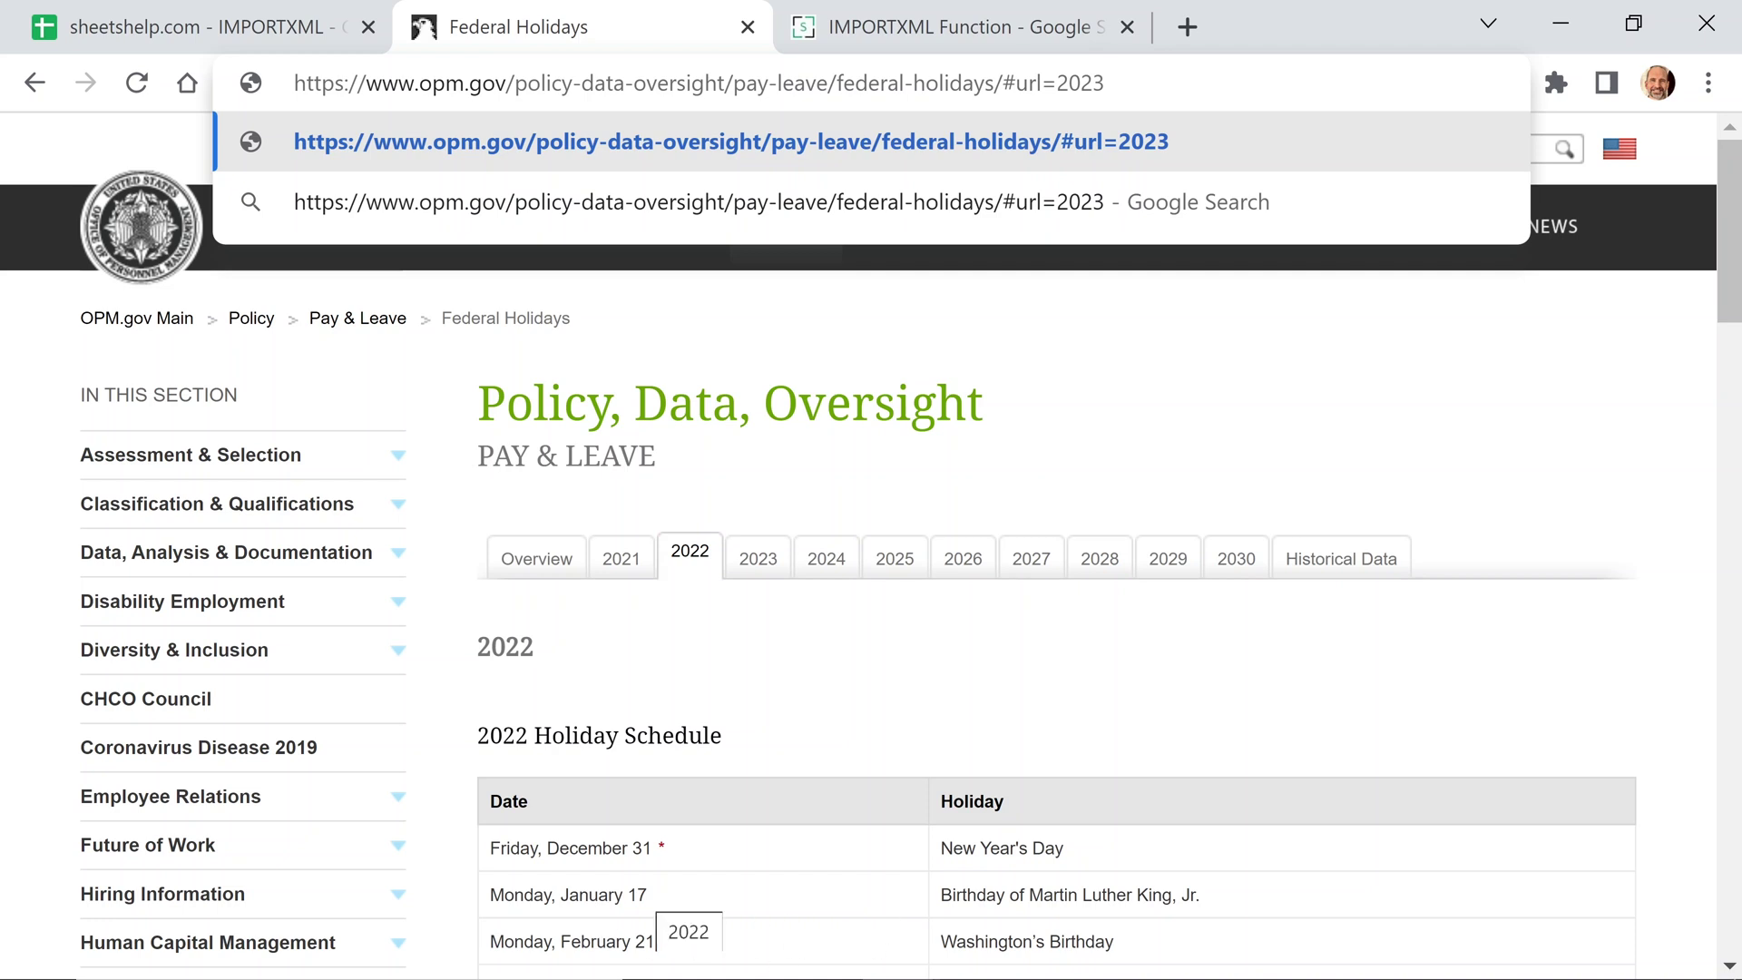
pyautogui.press('Return')
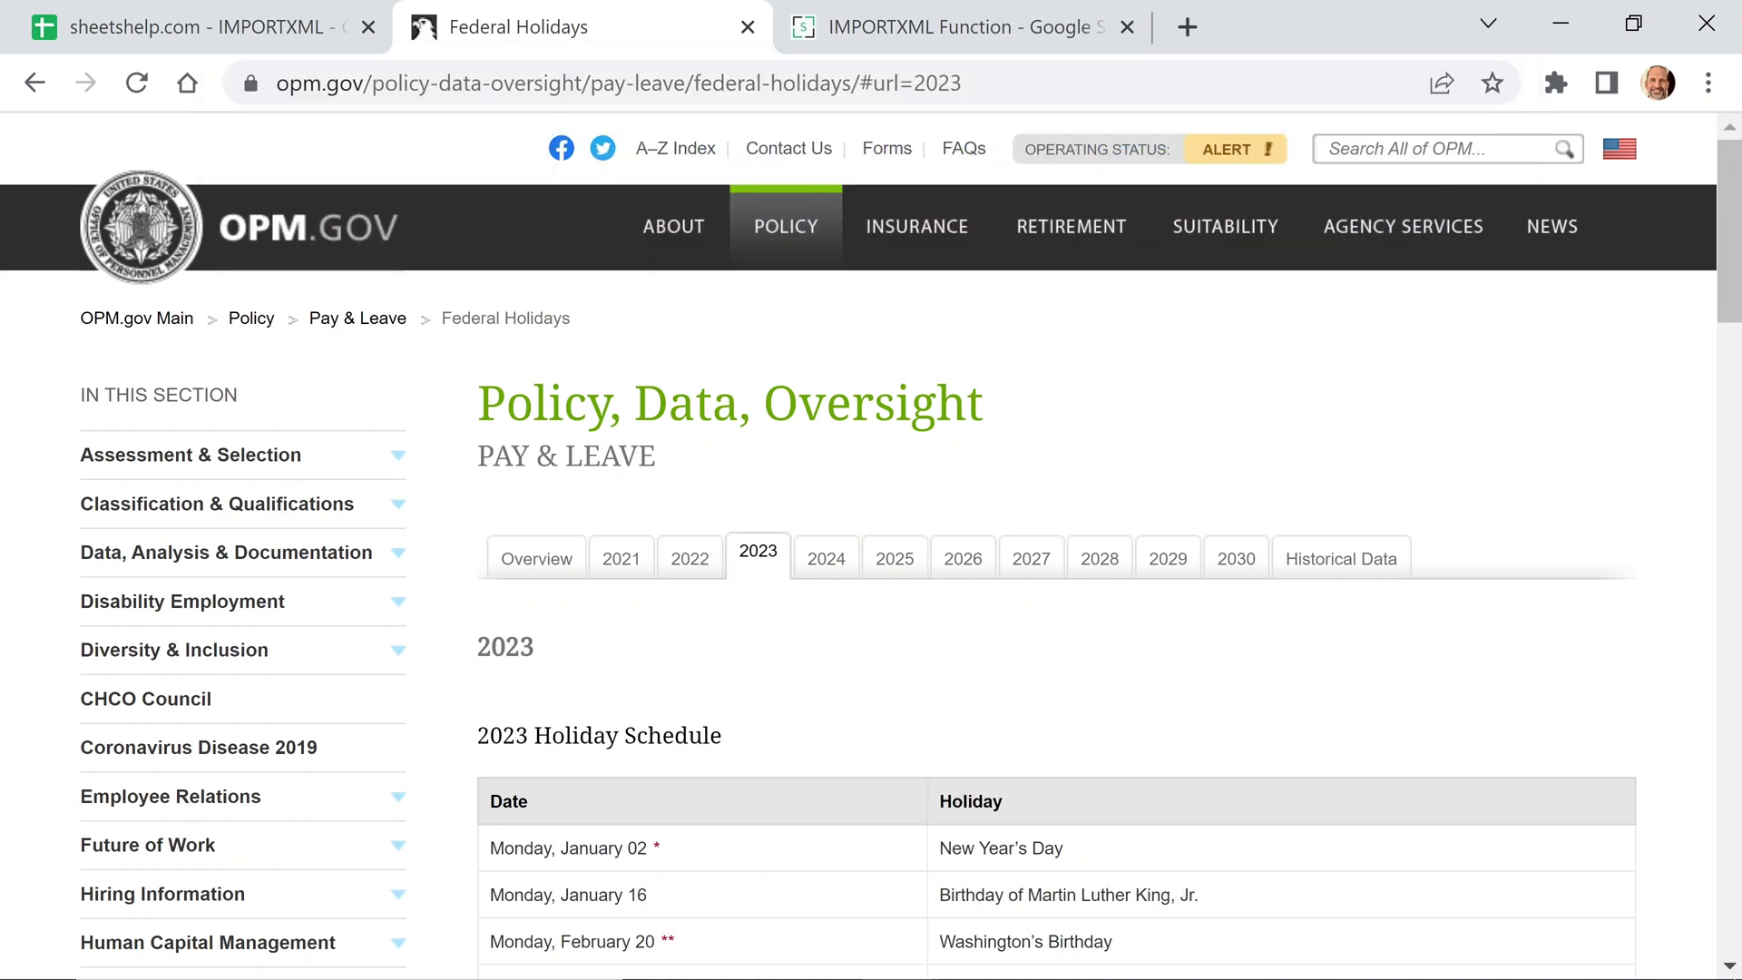
pyautogui.moveTo(579, 895); pyautogui.dragTo(665, 903)
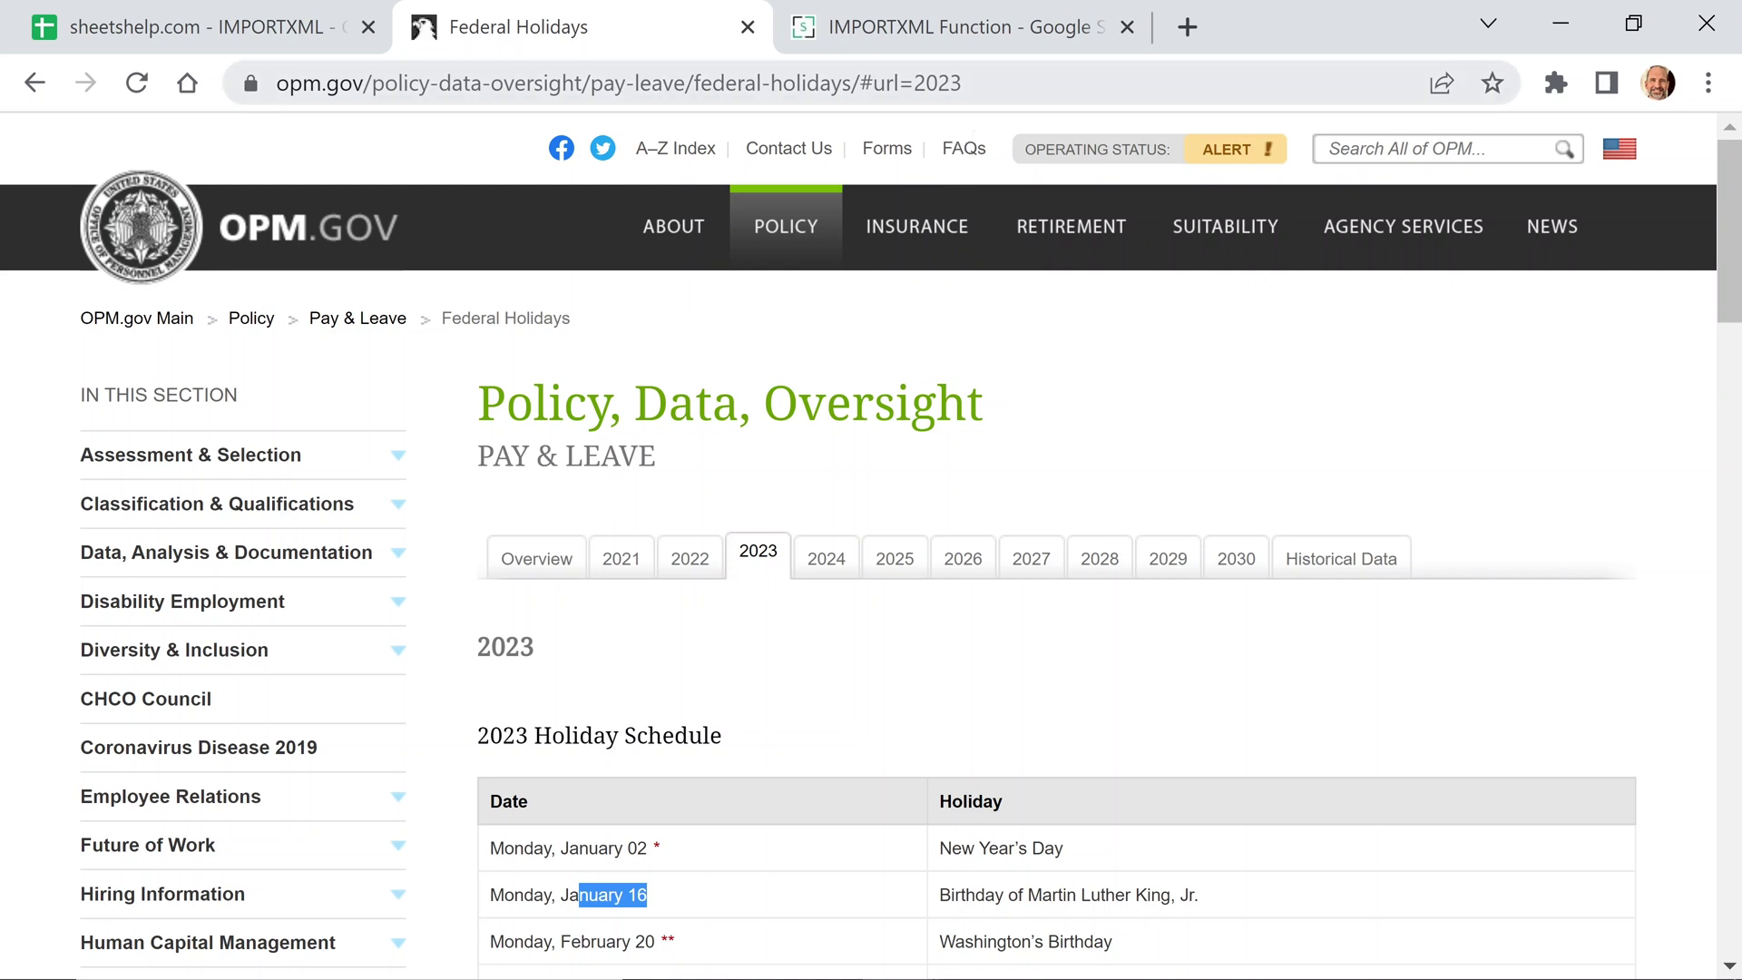
pyautogui.moveTo(1089, 83); pyautogui.dragTo(1077, 83)
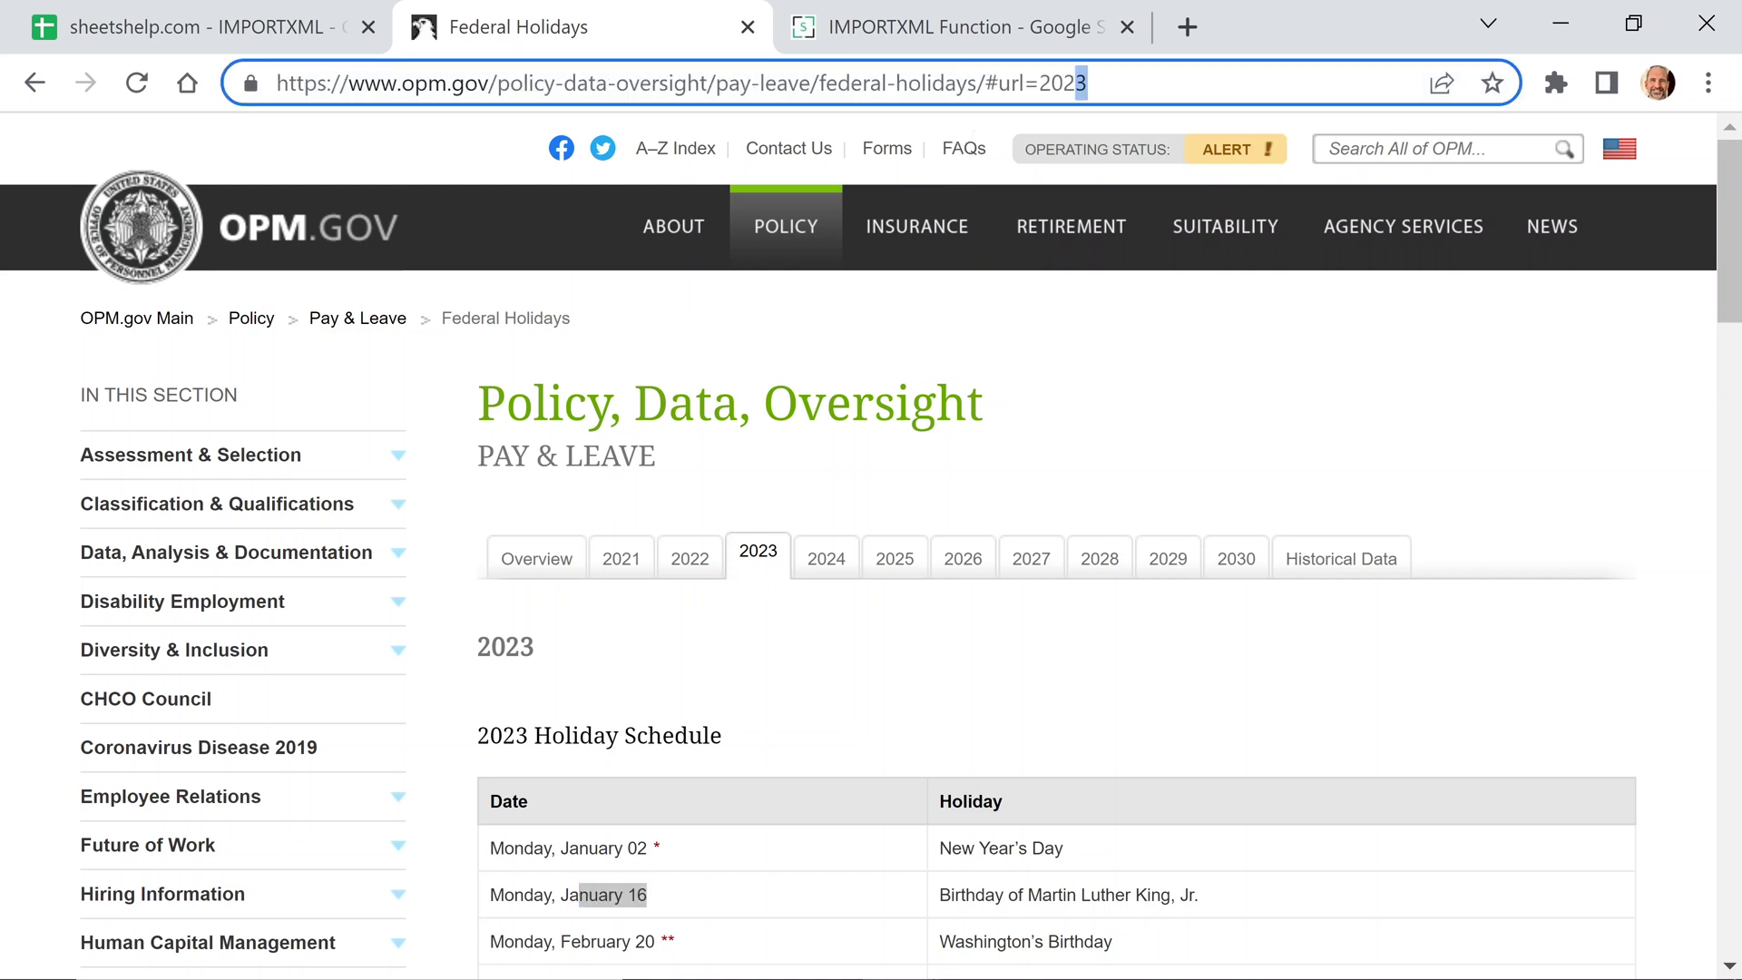
pyautogui.write('2')
pyautogui.press('Return')
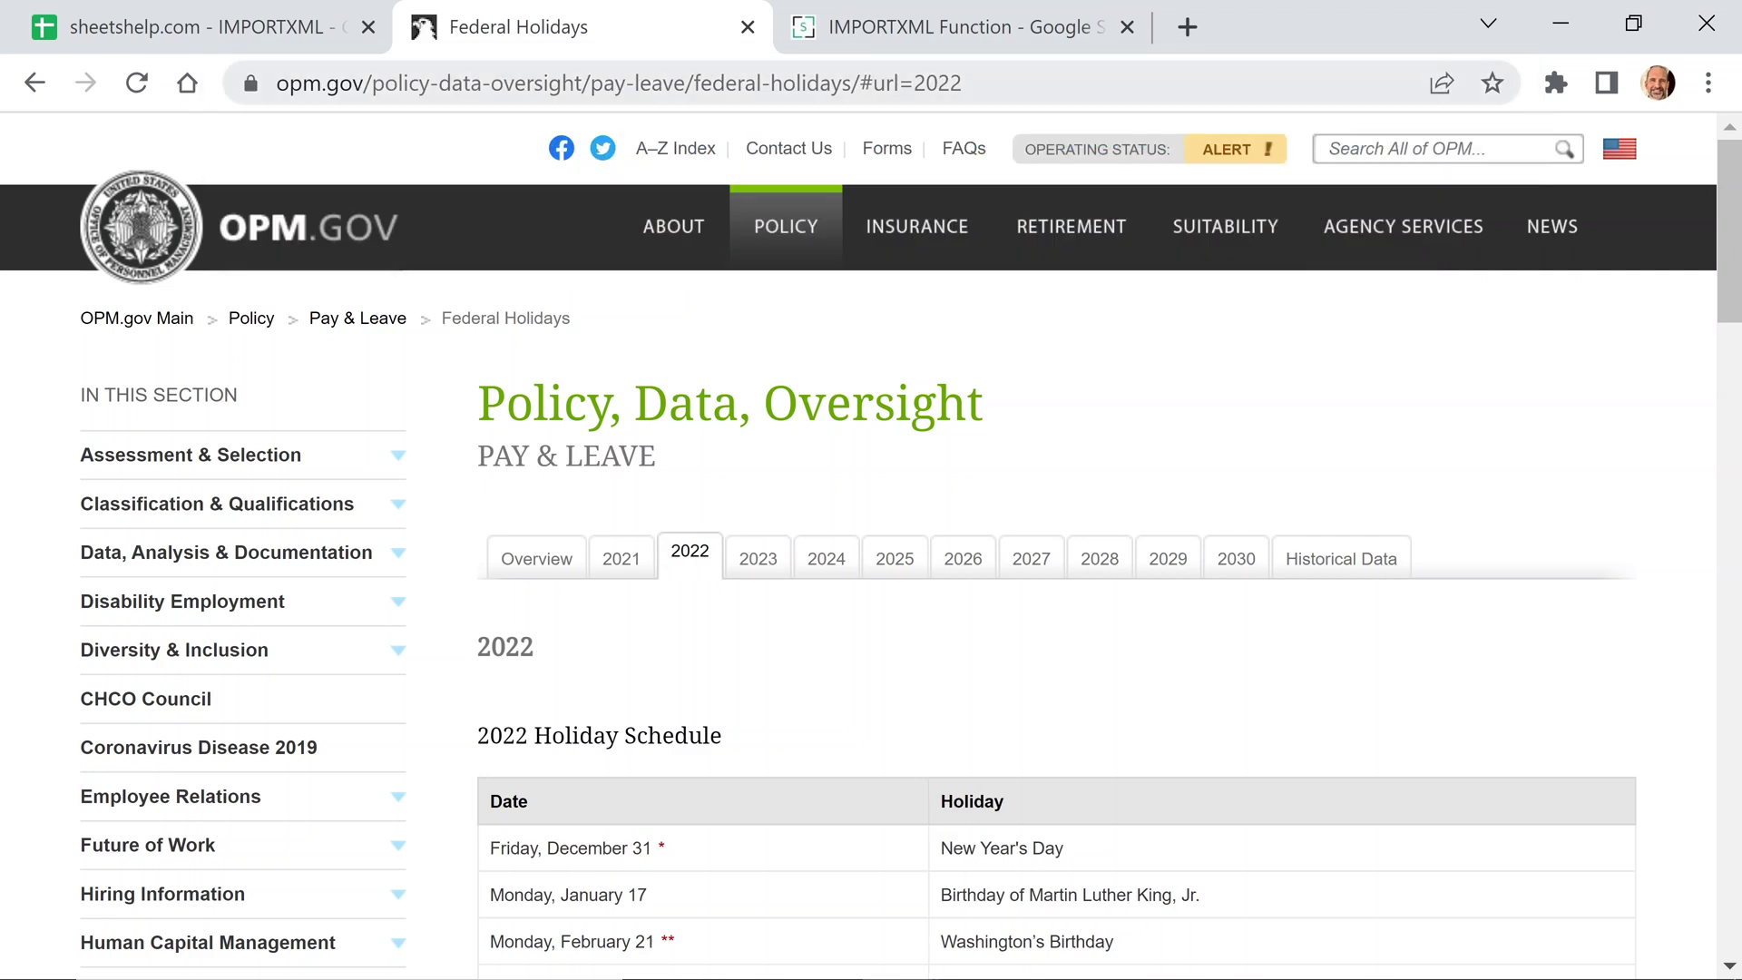
pyautogui.click(291, 36)
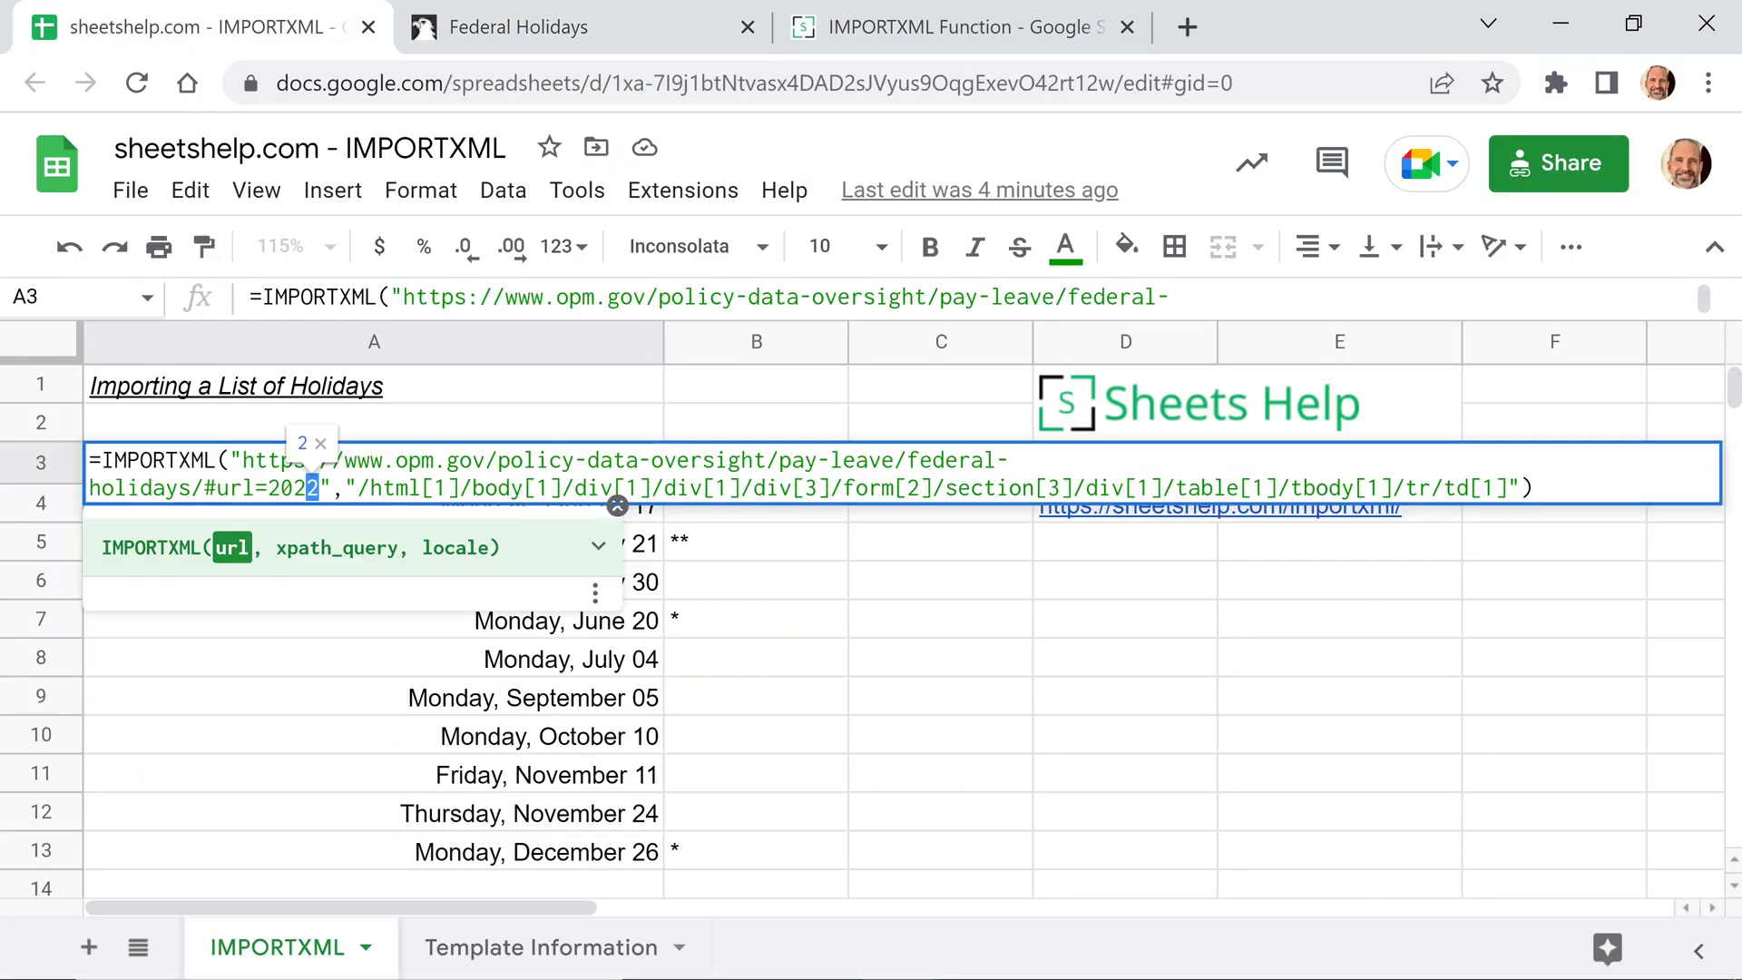
# Select the XPath query text in A3's formula, ending table[1]/tbody[1]/tr/td[1].
pyautogui.press('Right')
pyautogui.press('Right')
pyautogui.press('Right')
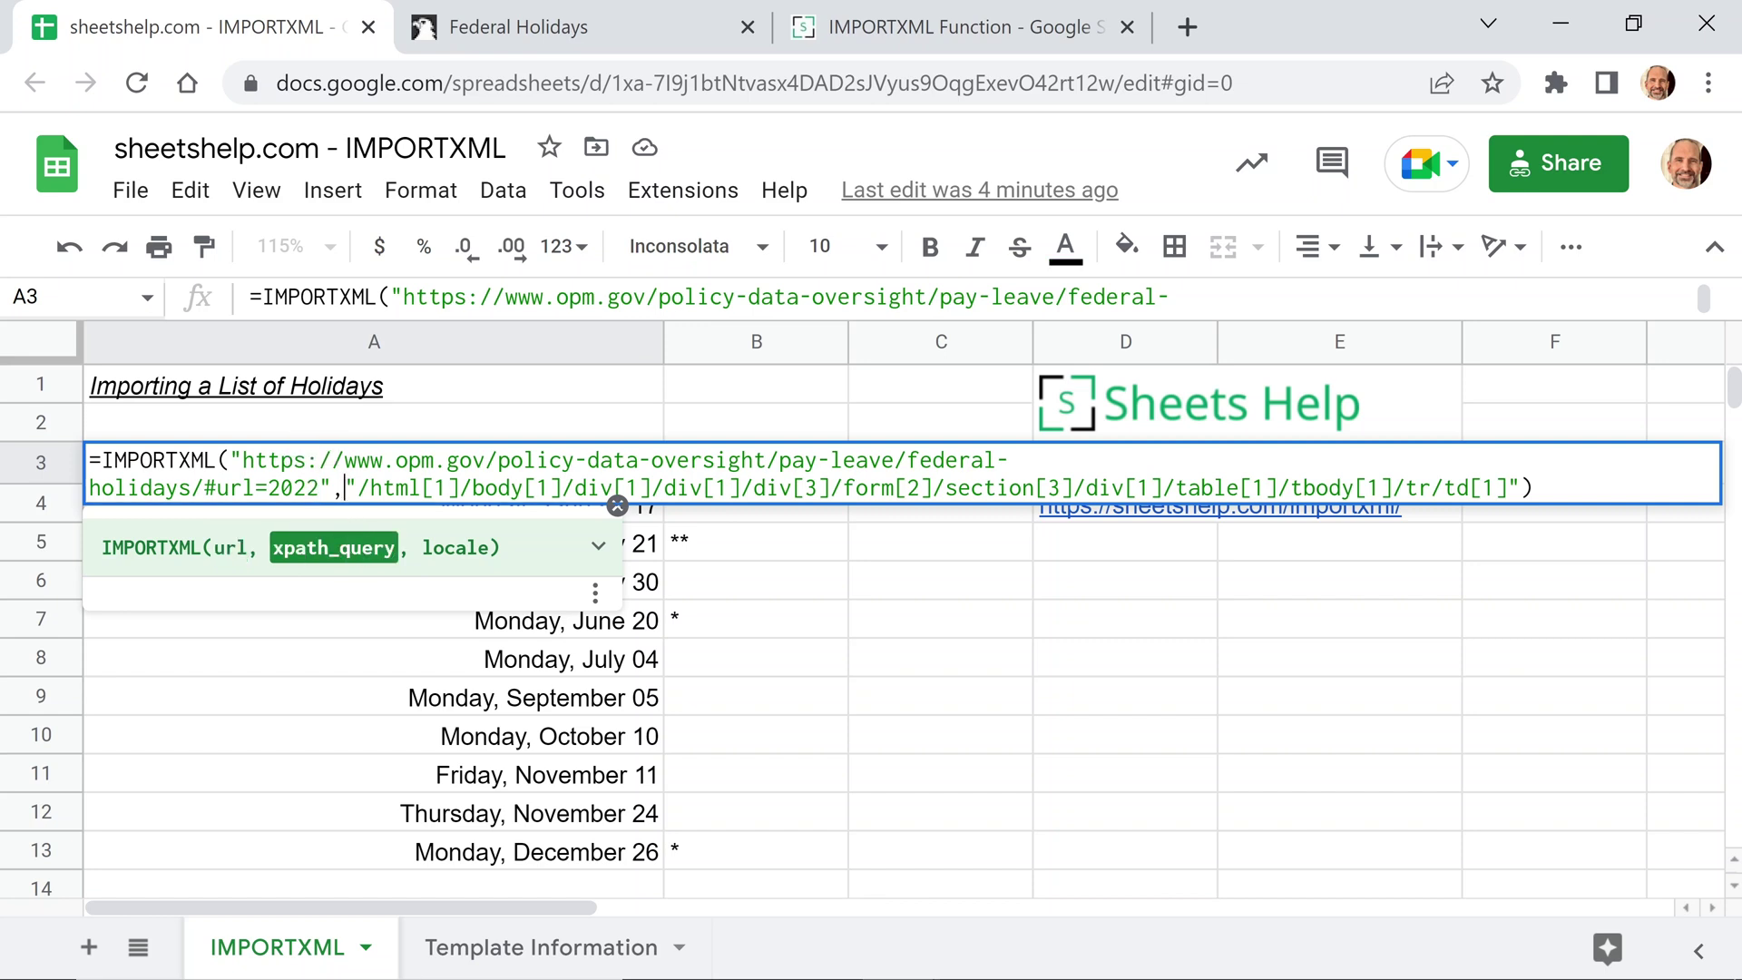
pyautogui.press('Right')
pyautogui.hotkey('shift', 'Right')
pyautogui.hotkey('shift', 'Right')
pyautogui.hotkey('shift', 'Right')
pyautogui.hotkey('shift', 'Right')
pyautogui.hotkey('shift', 'Right')
pyautogui.hotkey('shift', 'Right')
pyautogui.hotkey('shift', 'Right')
pyautogui.hotkey('shift', 'Right')
pyautogui.hotkey('shift', 'Right')
pyautogui.hotkey('shift', 'Right')
pyautogui.hotkey('shift', 'Right')
pyautogui.hotkey('shift', 'Right')
pyautogui.hotkey('shift', 'Right')
pyautogui.hotkey('shift', 'Right')
pyautogui.hotkey('shift', 'Right')
pyautogui.hotkey('shift', 'Right')
pyautogui.hotkey('shift', 'Right')
pyautogui.hotkey('shift', 'Right')
pyautogui.hotkey('shift', 'Right')
pyautogui.hotkey('shift', 'Right')
pyautogui.hotkey('shift', 'Right')
pyautogui.hotkey('shift', 'Right')
pyautogui.hotkey('shift', 'Right')
pyautogui.hotkey('shift', 'Right')
pyautogui.hotkey('shift', 'Right')
pyautogui.hotkey('shift', 'Right')
pyautogui.hotkey('shift', 'Right')
pyautogui.hotkey('shift', 'Right')
pyautogui.hotkey('shift', 'Right')
pyautogui.hotkey('shift', 'Right')
pyautogui.hotkey('shift', 'Right')
pyautogui.hotkey('shift', 'Right')
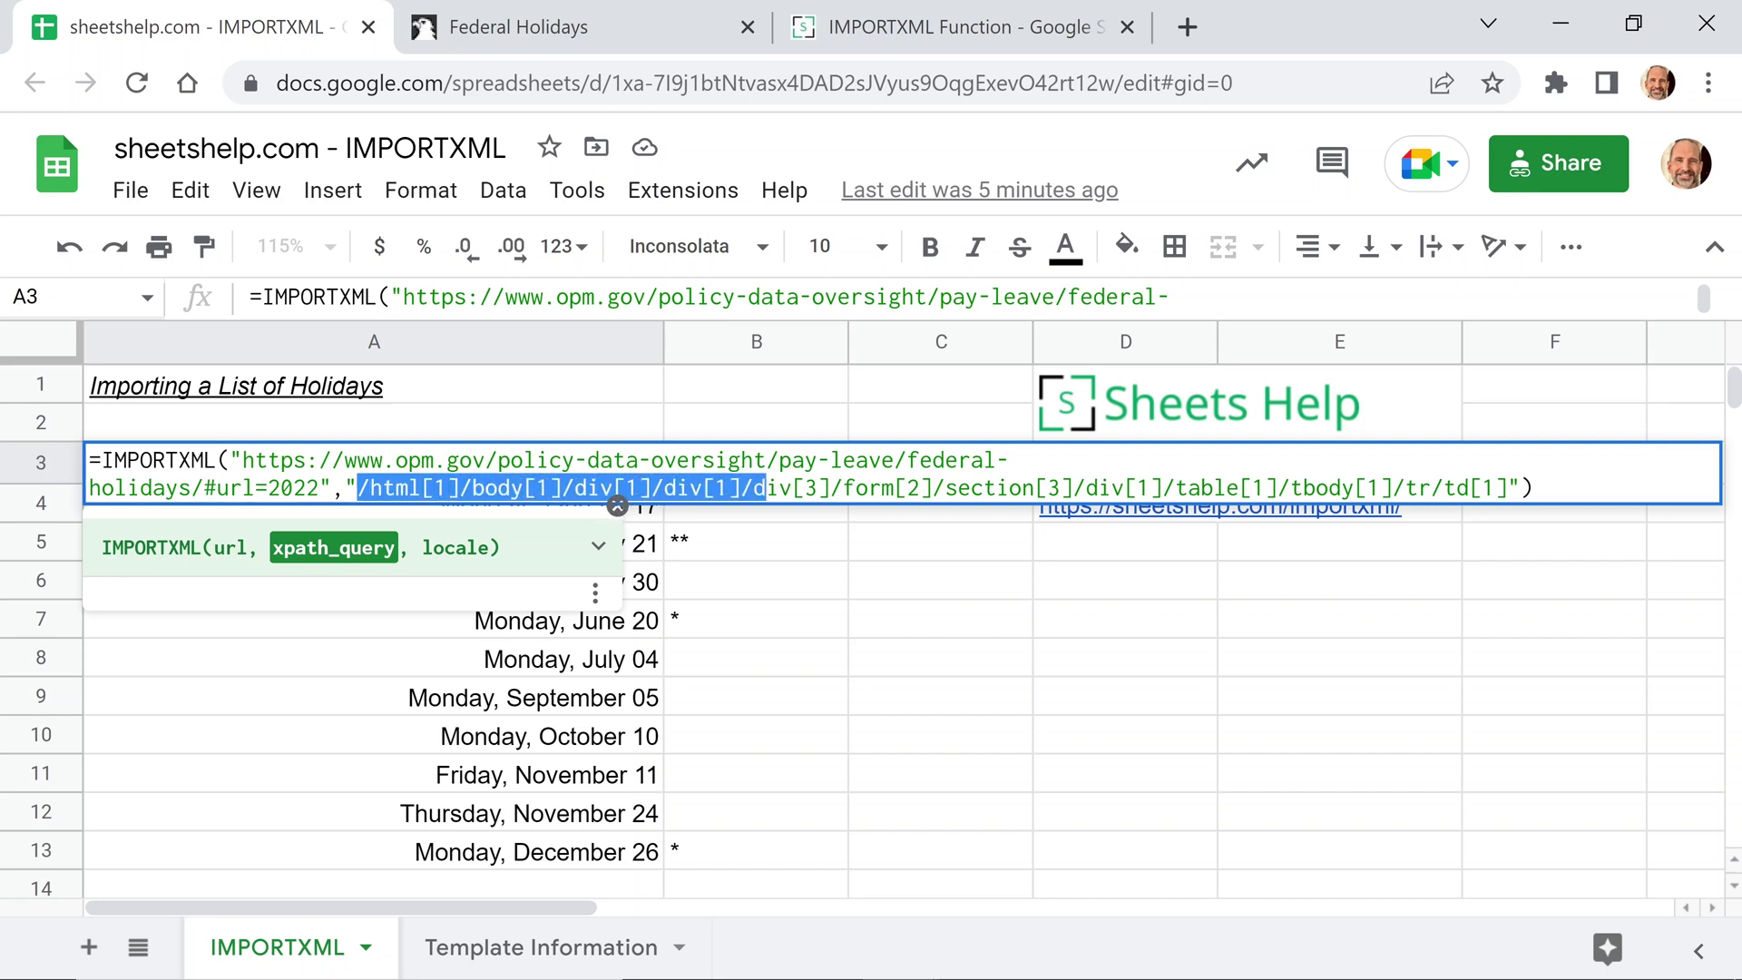
pyautogui.hotkey('shift', 'Right')
pyautogui.hotkey('shift', 'Right')
pyautogui.hotkey('shift', 'Right')
pyautogui.hotkey('shift', 'Right')
pyautogui.hotkey('shift', 'Right')
pyautogui.hotkey('shift', 'Right')
pyautogui.hotkey('shift', 'Right')
pyautogui.hotkey('shift', 'Right')
pyautogui.hotkey('shift', 'Right')
pyautogui.hotkey('shift', 'Right')
pyautogui.hotkey('shift', 'Right')
pyautogui.hotkey('shift', 'Right')
pyautogui.hotkey('shift', 'Right')
pyautogui.hotkey('shift', 'Right')
pyautogui.hotkey('shift', 'Right')
pyautogui.hotkey('shift', 'Right')
pyautogui.hotkey('shift', 'Right')
pyautogui.hotkey('shift', 'Right')
pyautogui.hotkey('shift', 'Right')
pyautogui.hotkey('shift', 'Right')
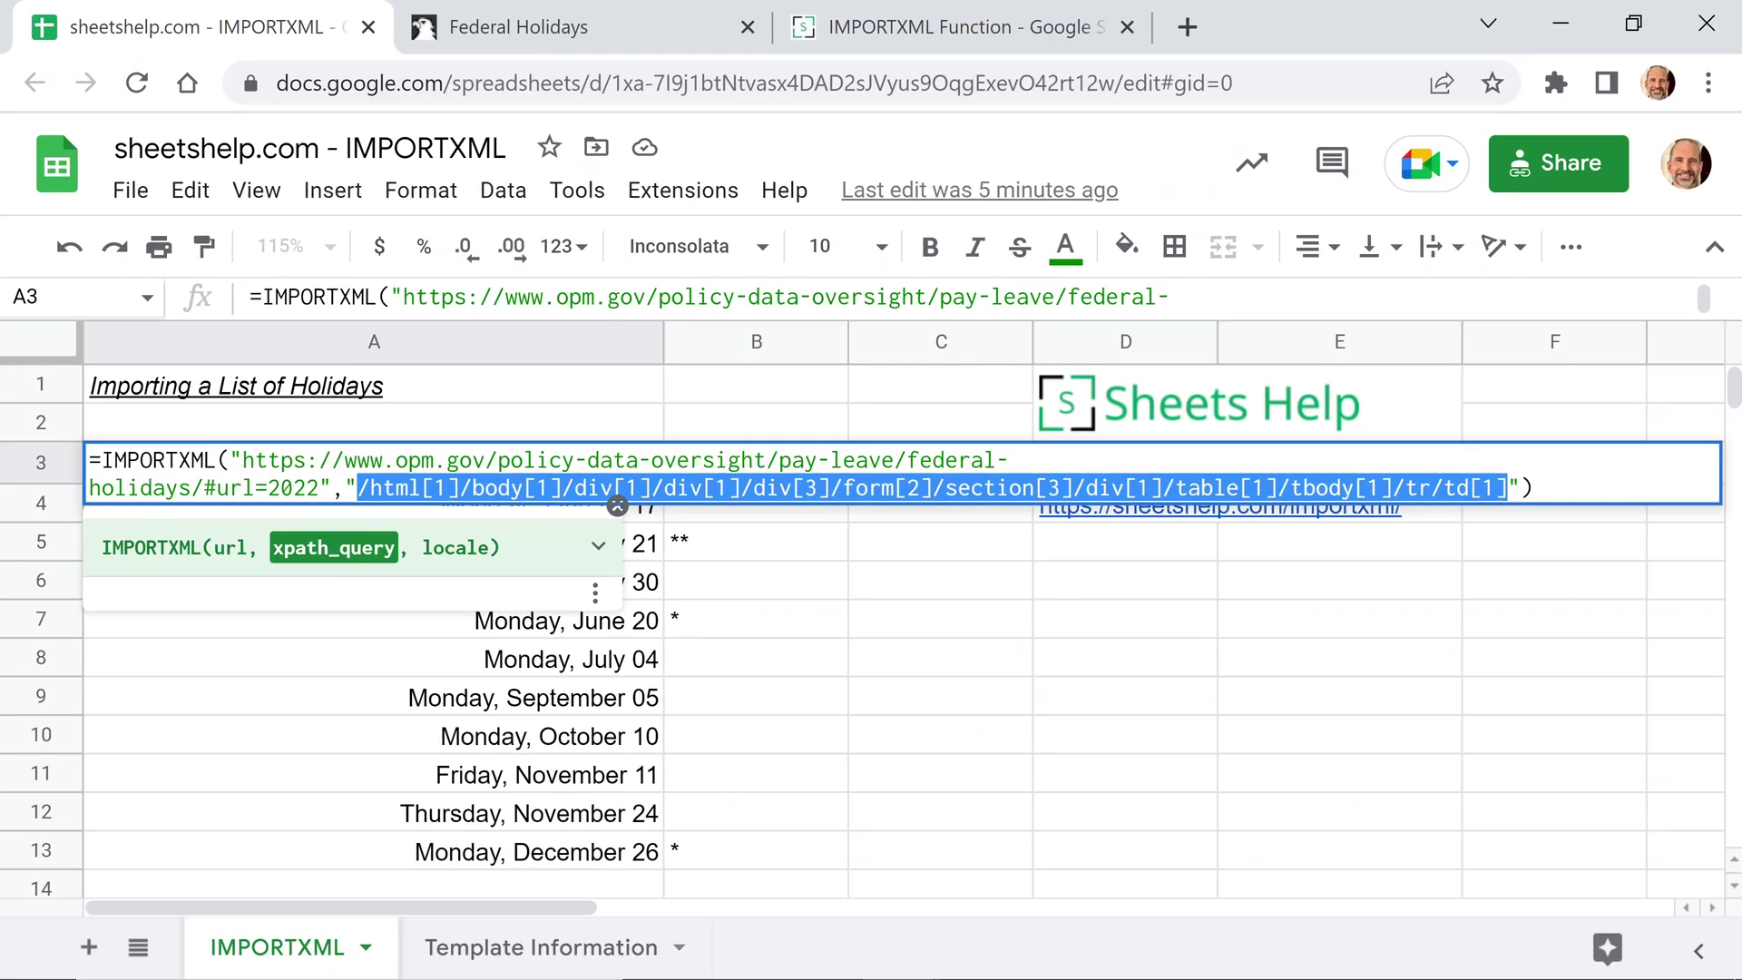
# Leave A3 unchanged and bring the OPM 2022 Holiday Schedule table into view.
pyautogui.press('Escape')
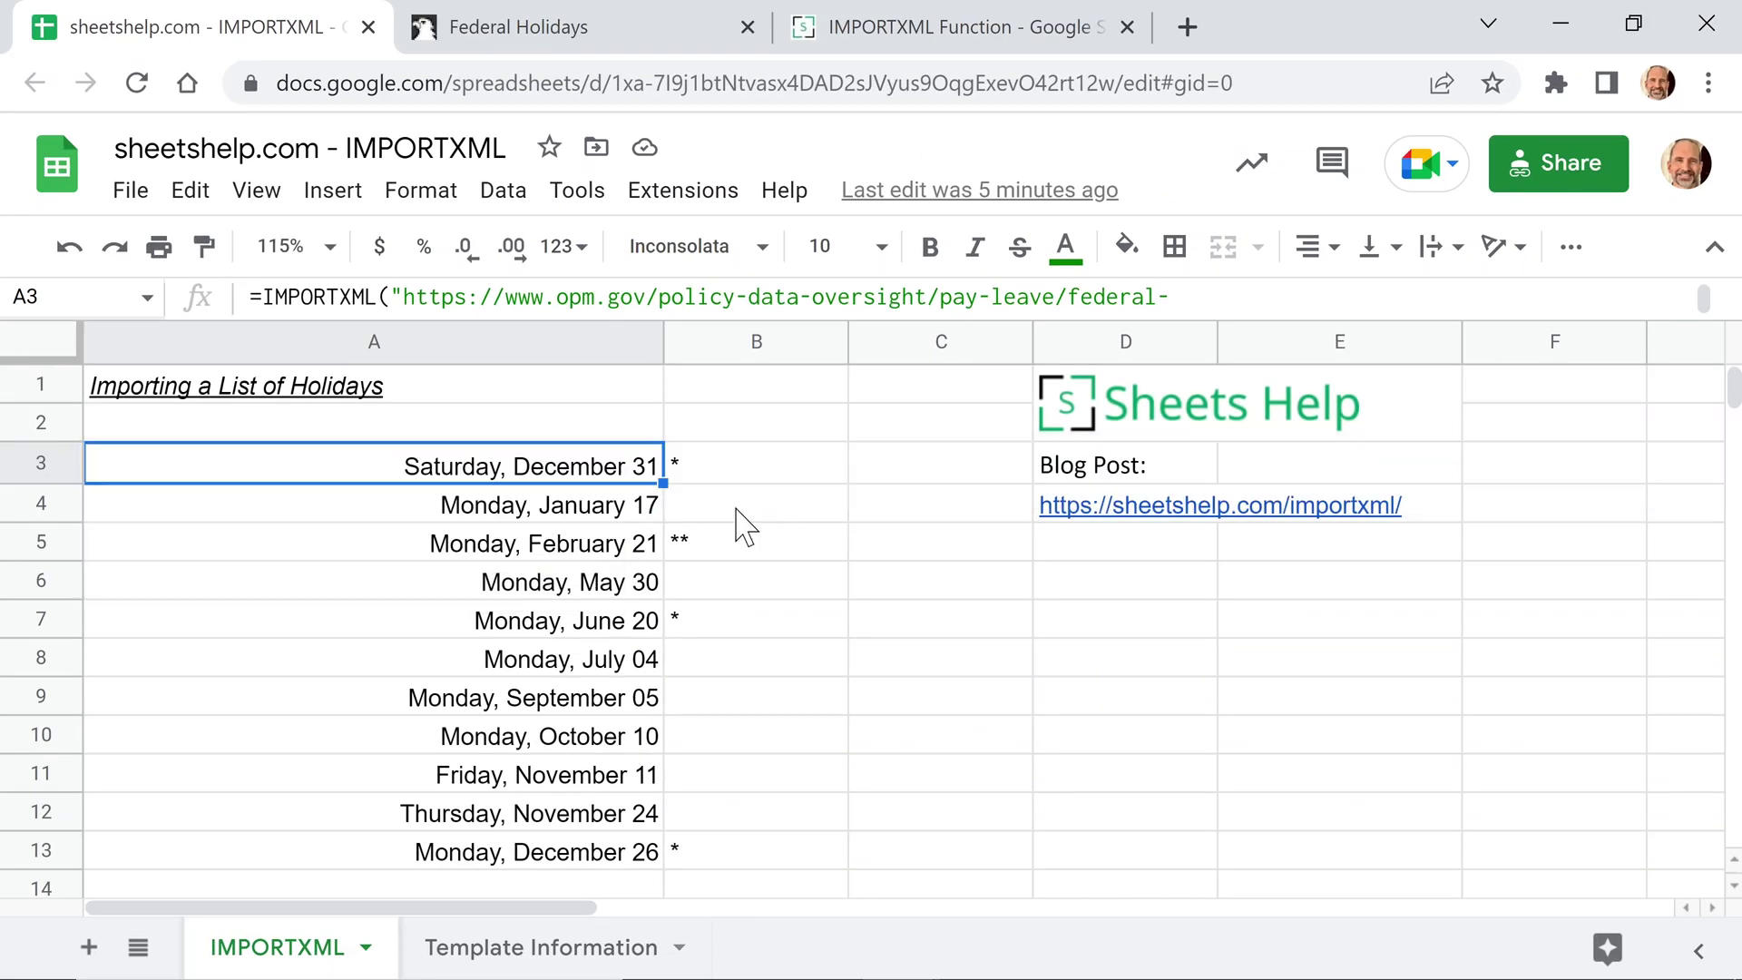
pyautogui.click(649, 40)
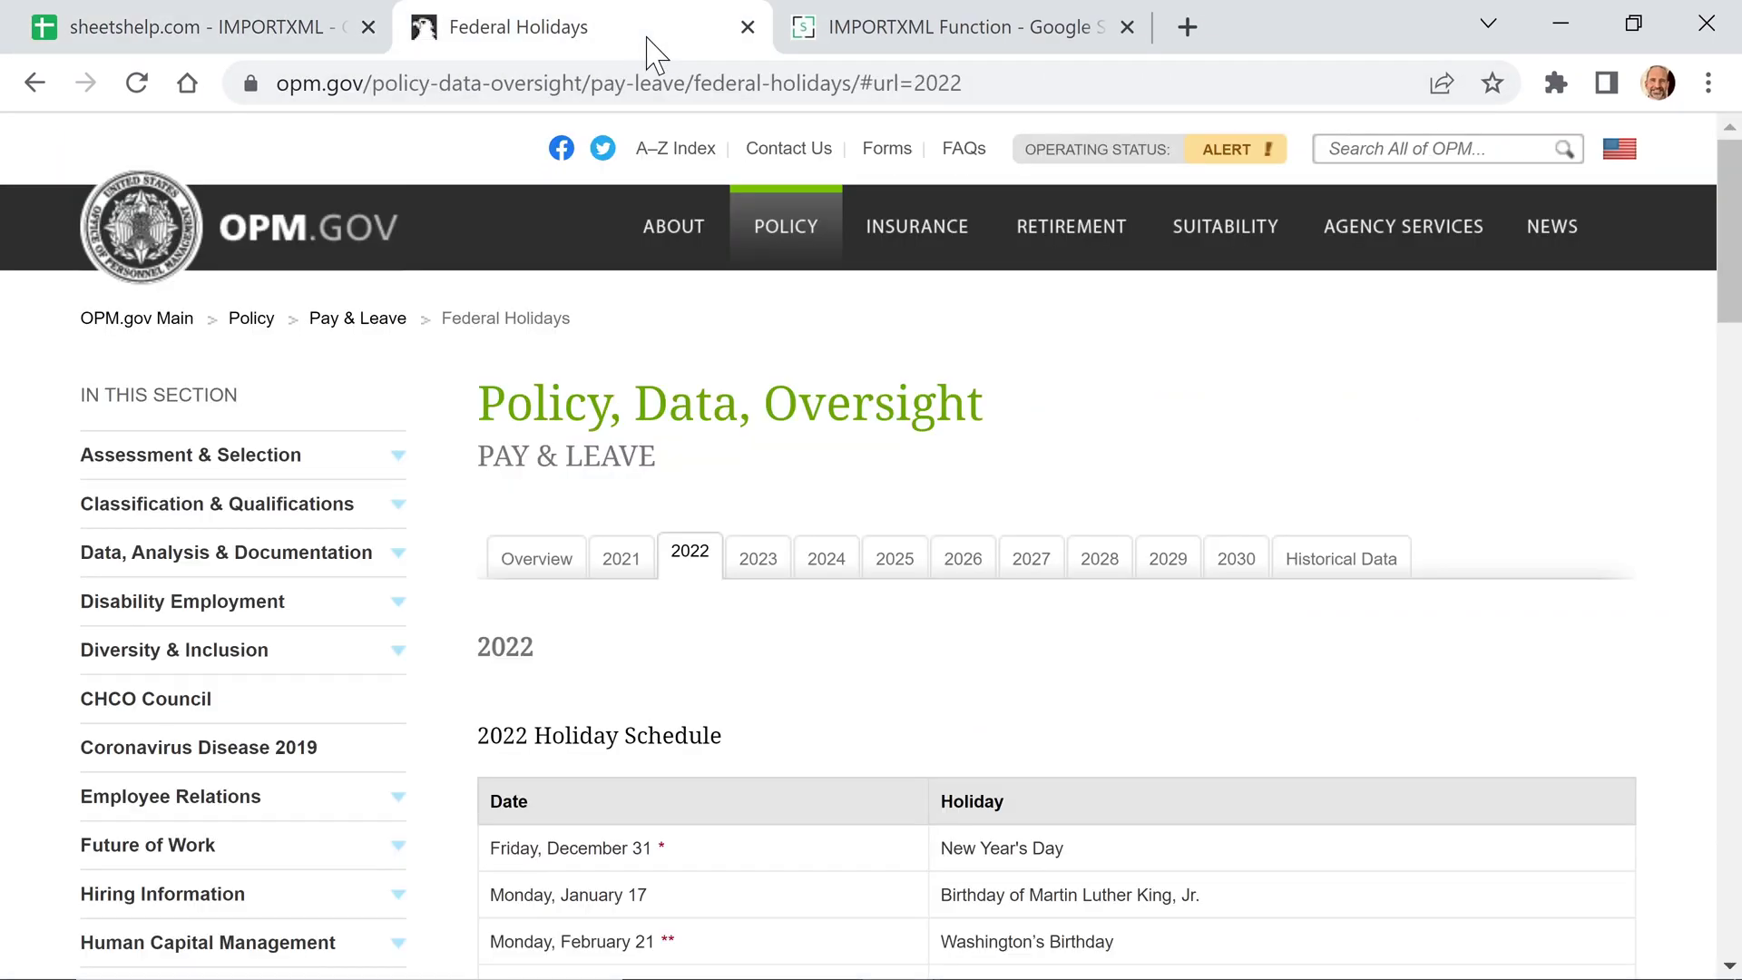
pyautogui.scroll(-5, 916, 646)
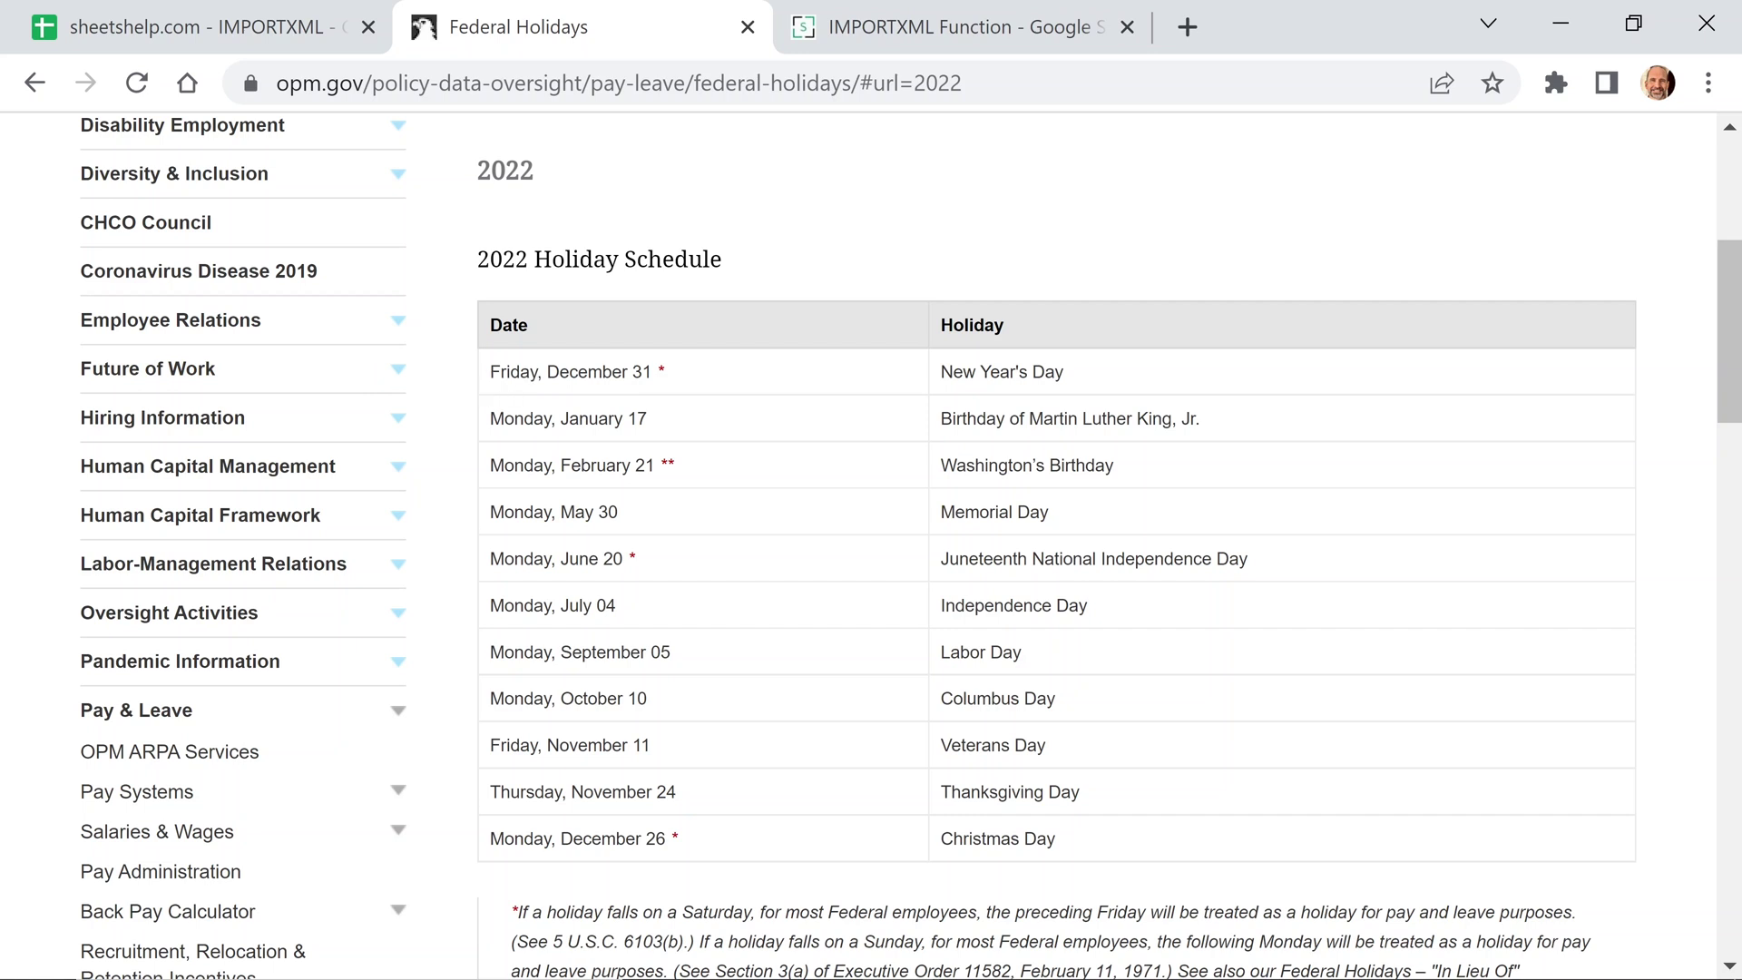
pyautogui.doubleClick(1007, 373)
pyautogui.moveTo(1029, 419); pyautogui.dragTo(1108, 422)
pyautogui.moveTo(1022, 466); pyautogui.dragTo(1076, 468)
pyautogui.moveTo(656, 372); pyautogui.dragTo(663, 374)
pyautogui.click(665, 419)
# Copy the first date cell's relative XPath with SelectorsHub.
pyautogui.rightClick(585, 371)
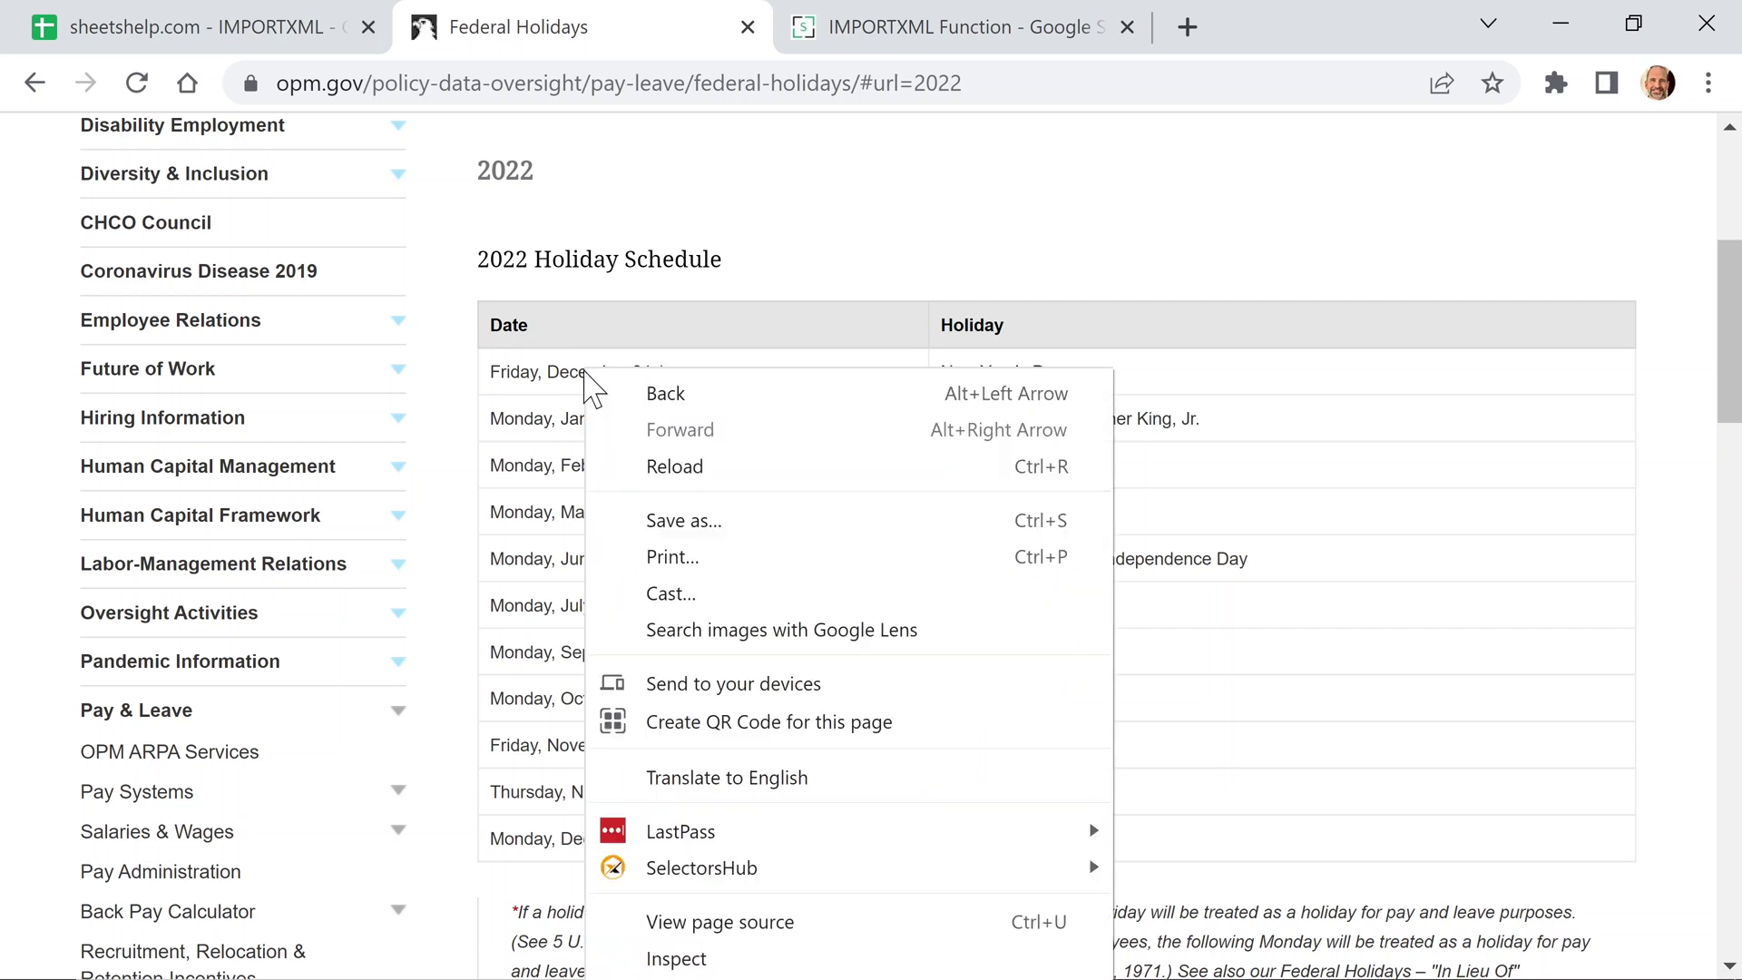
pyautogui.moveTo(749, 872)
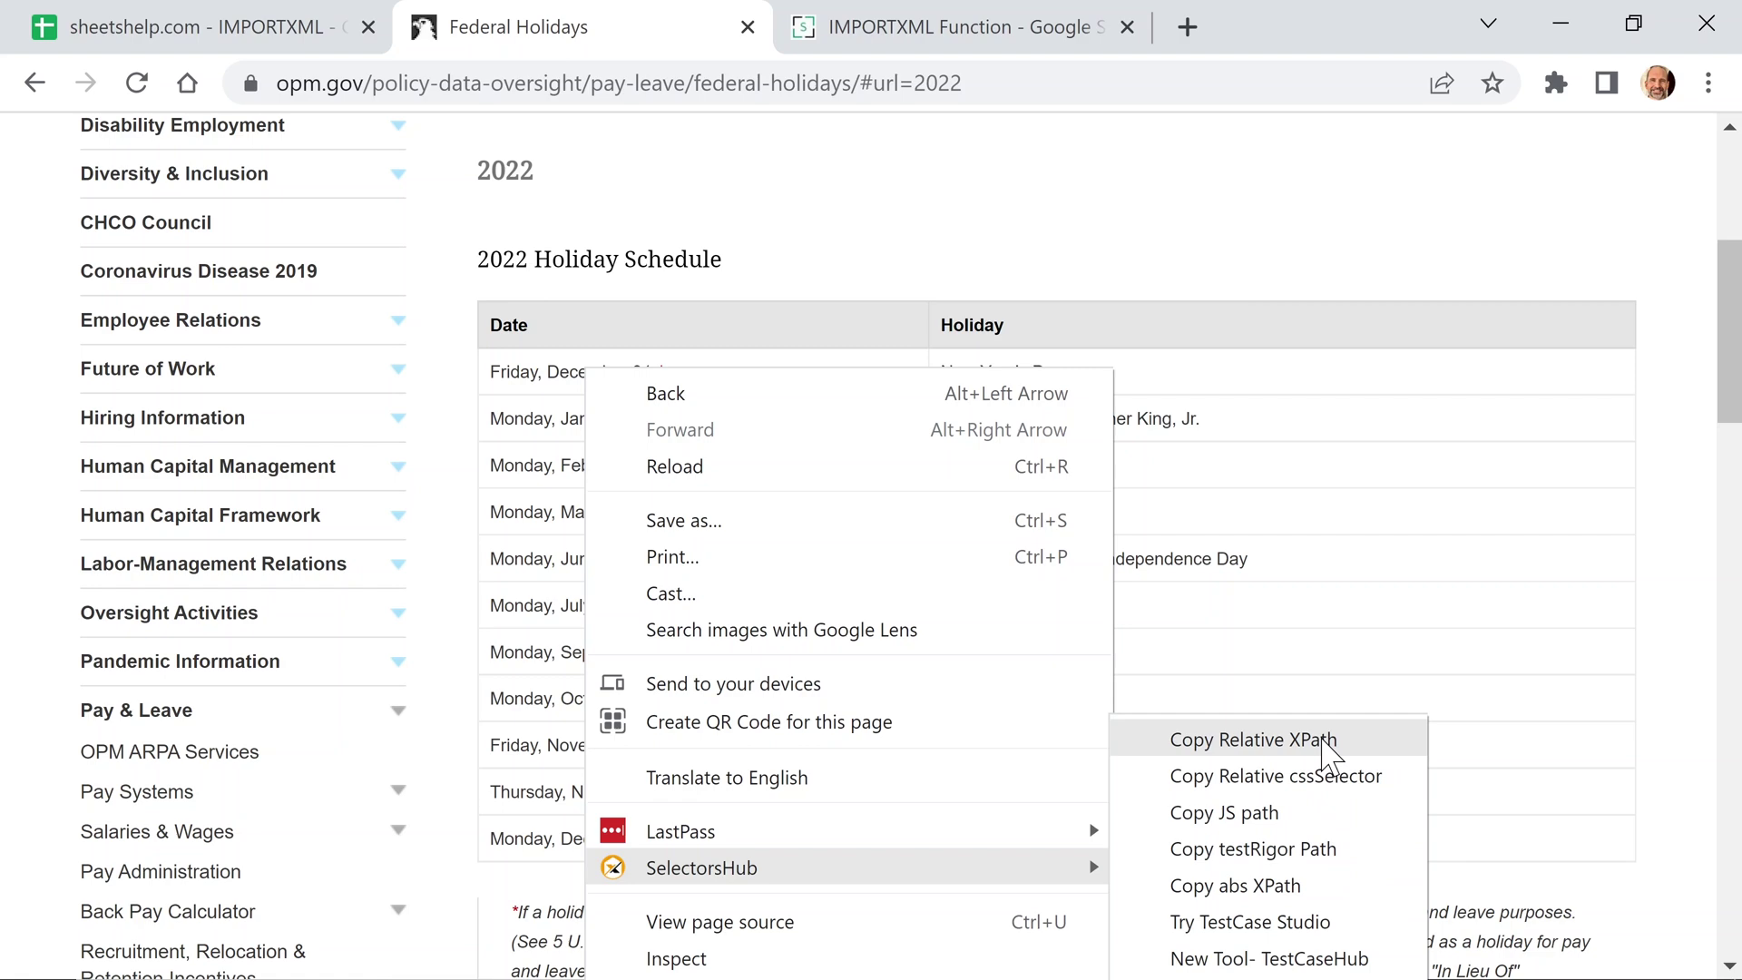
pyautogui.click(1324, 744)
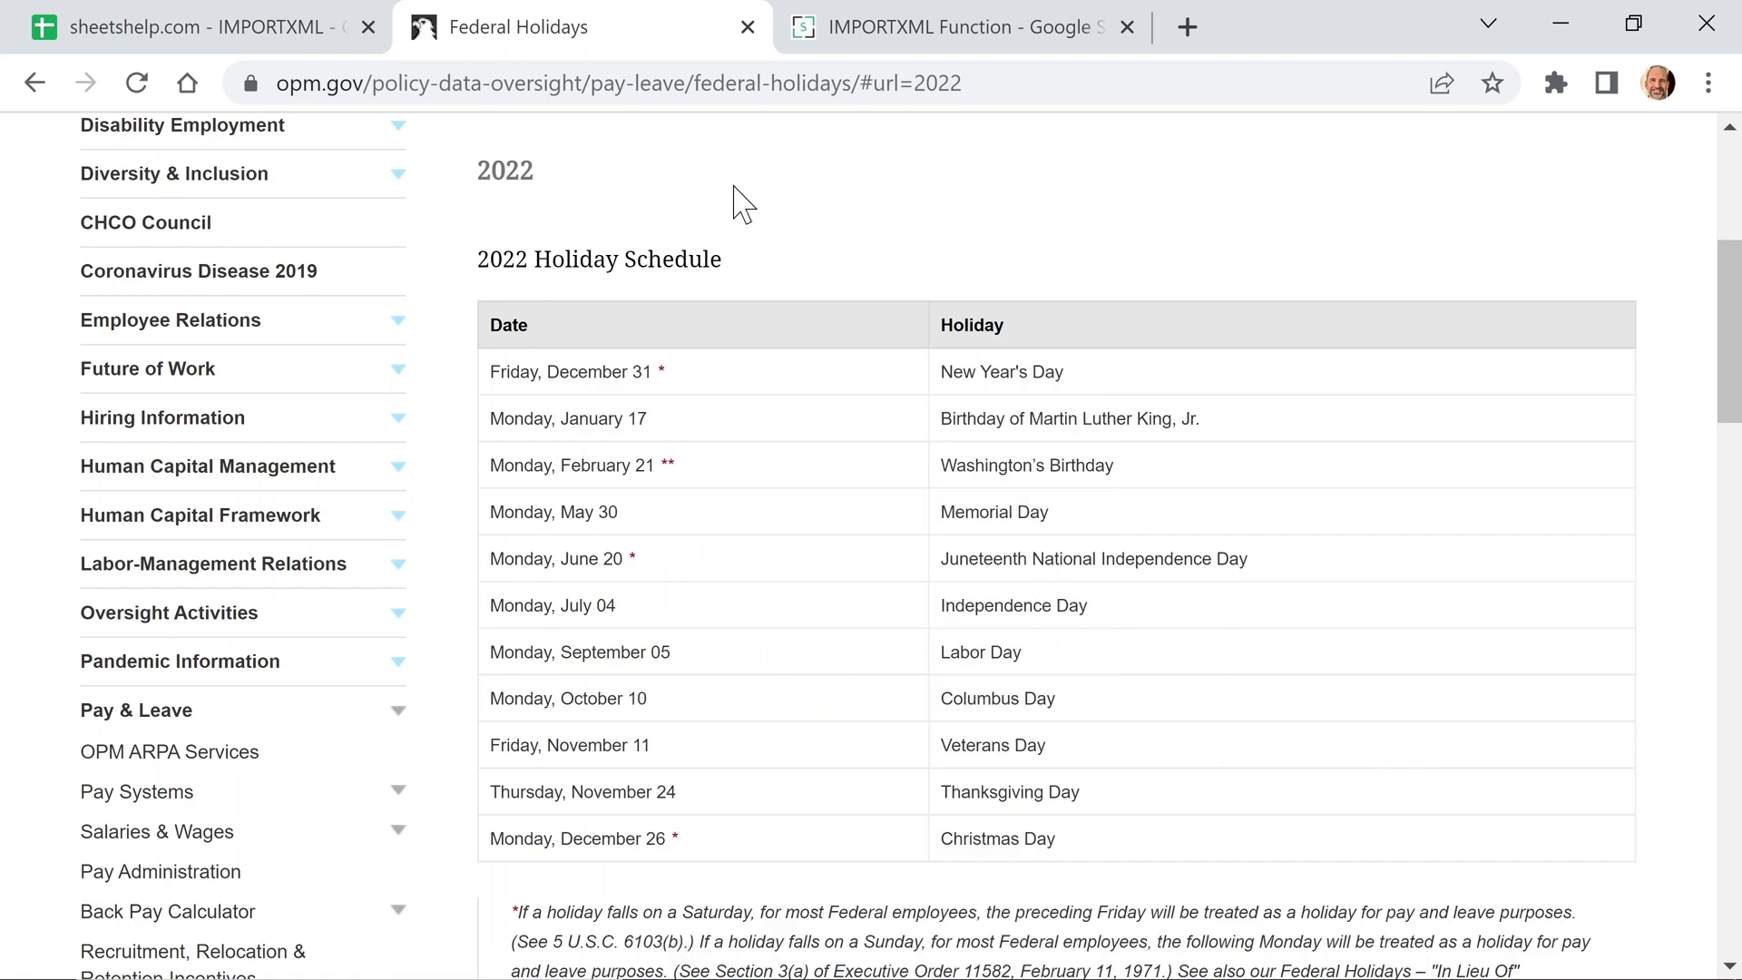
# Paste the copied date XPath into cell C8.
pyautogui.click(267, 28)
pyautogui.click(986, 674)
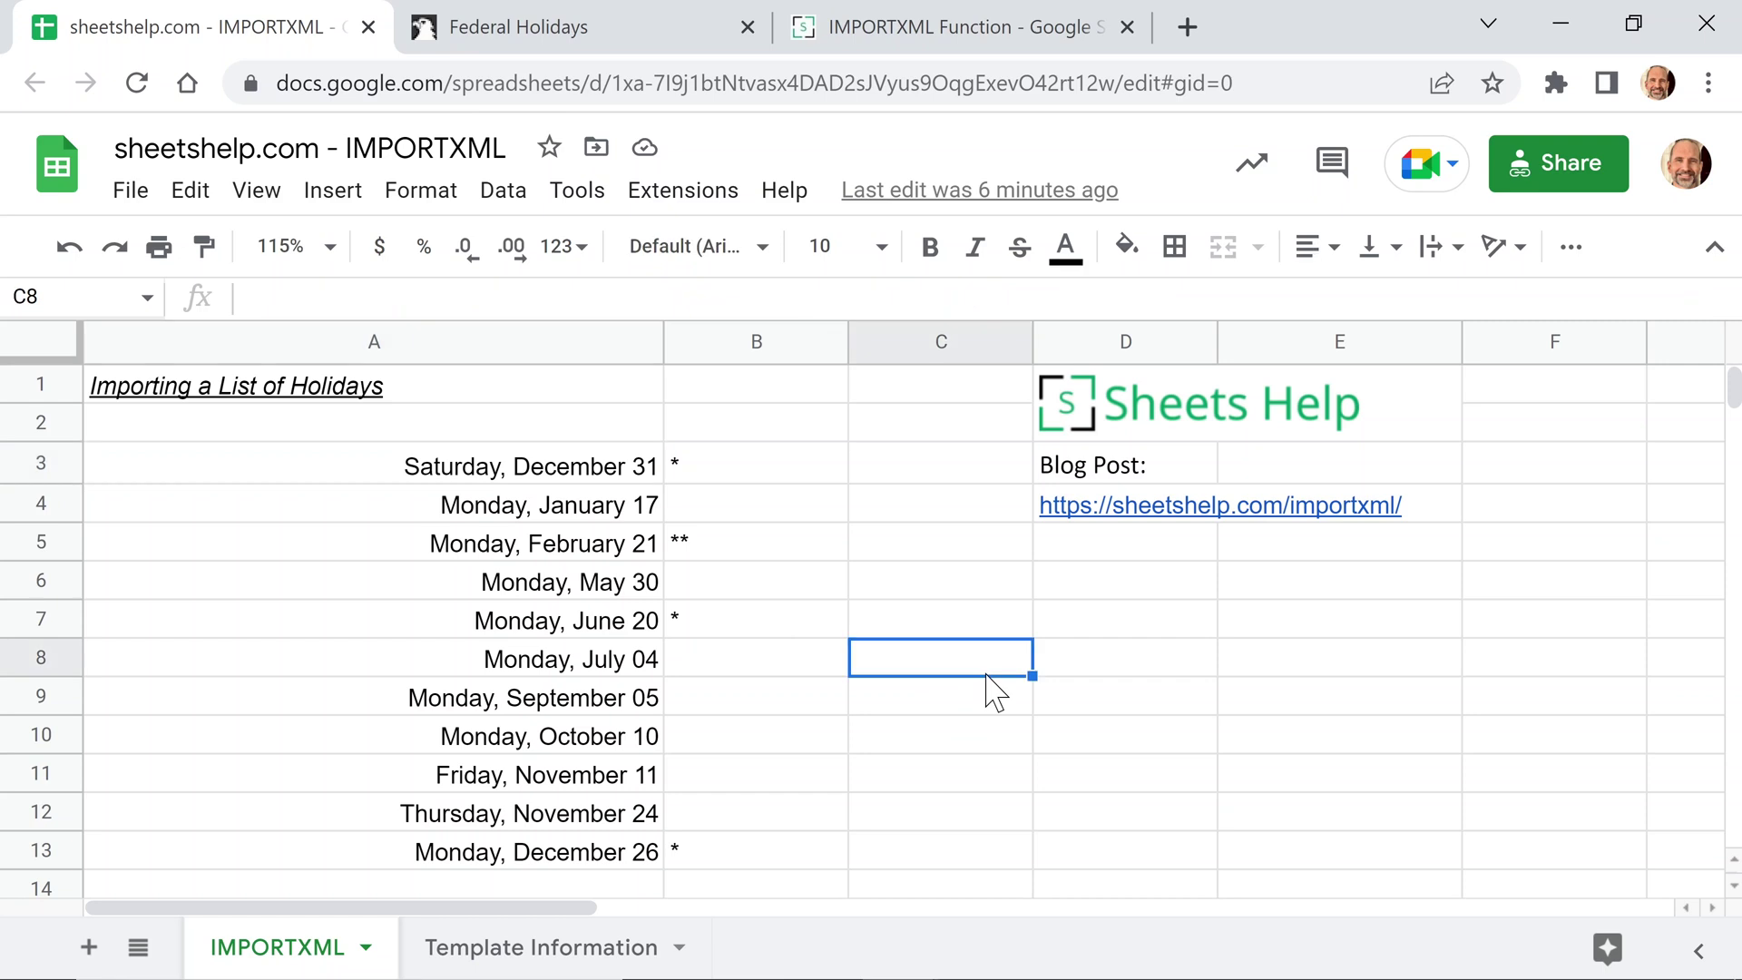
pyautogui.hotkey('ctrl', 'v')
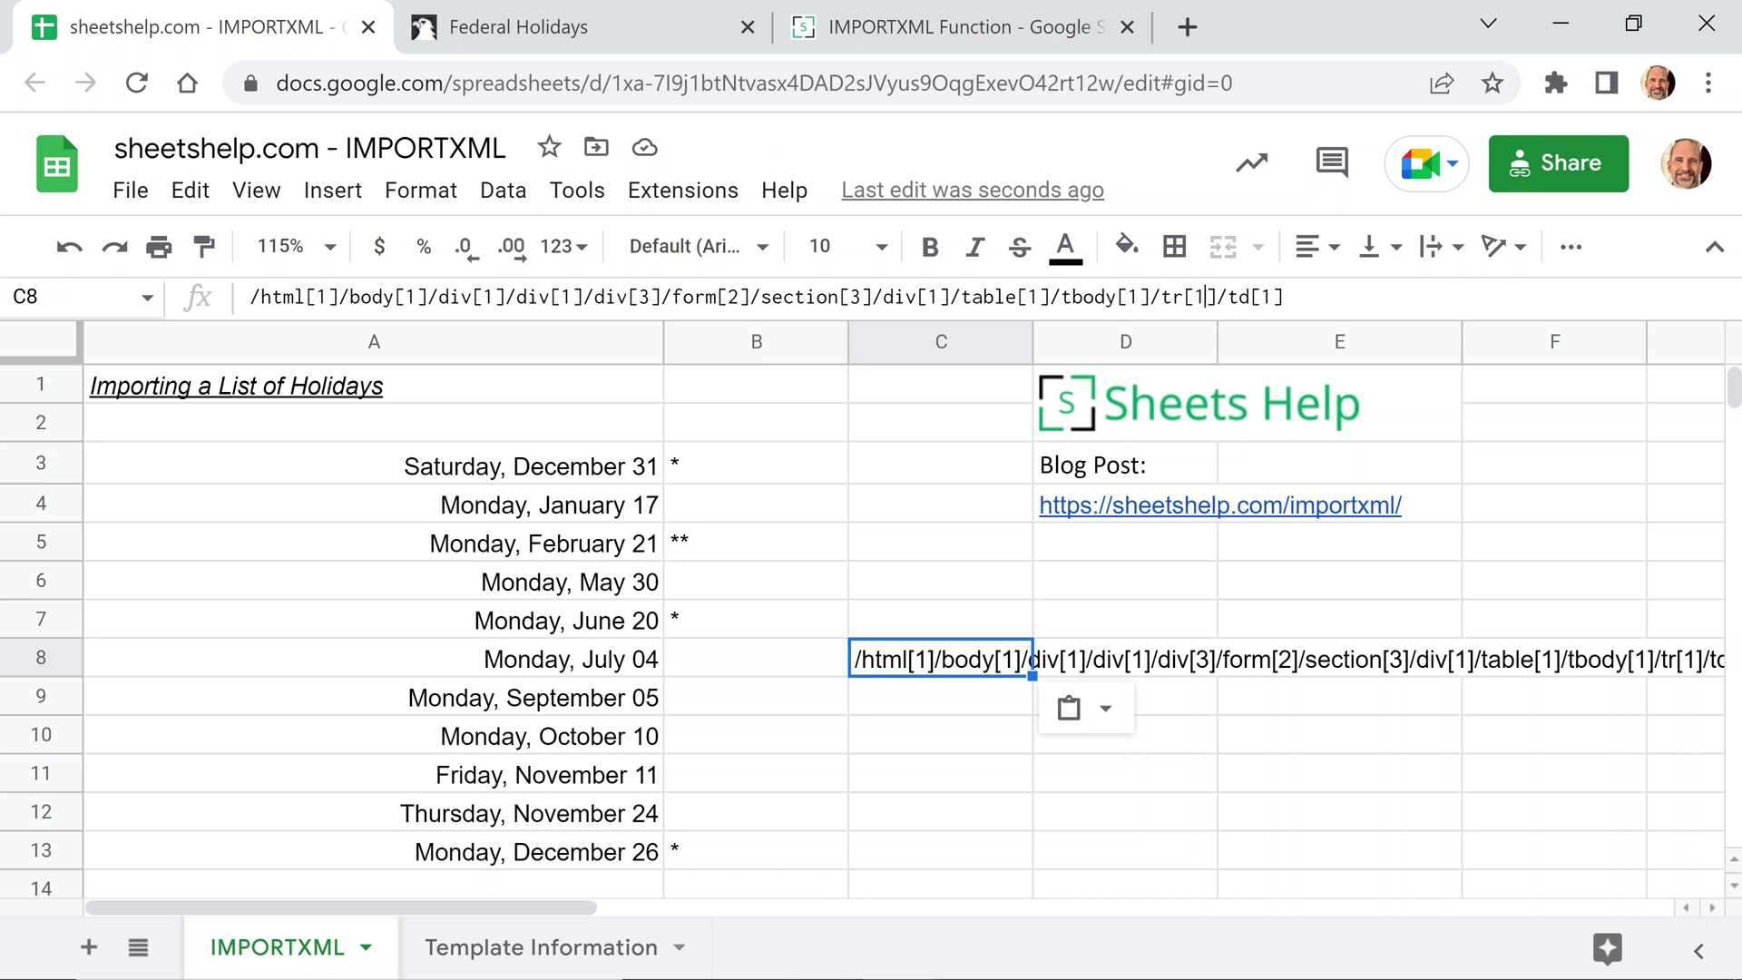
# Delete the [1] after tr in C8's XPath so it ends tbody[1]/tr/td[1].
pyautogui.click(1203, 297)
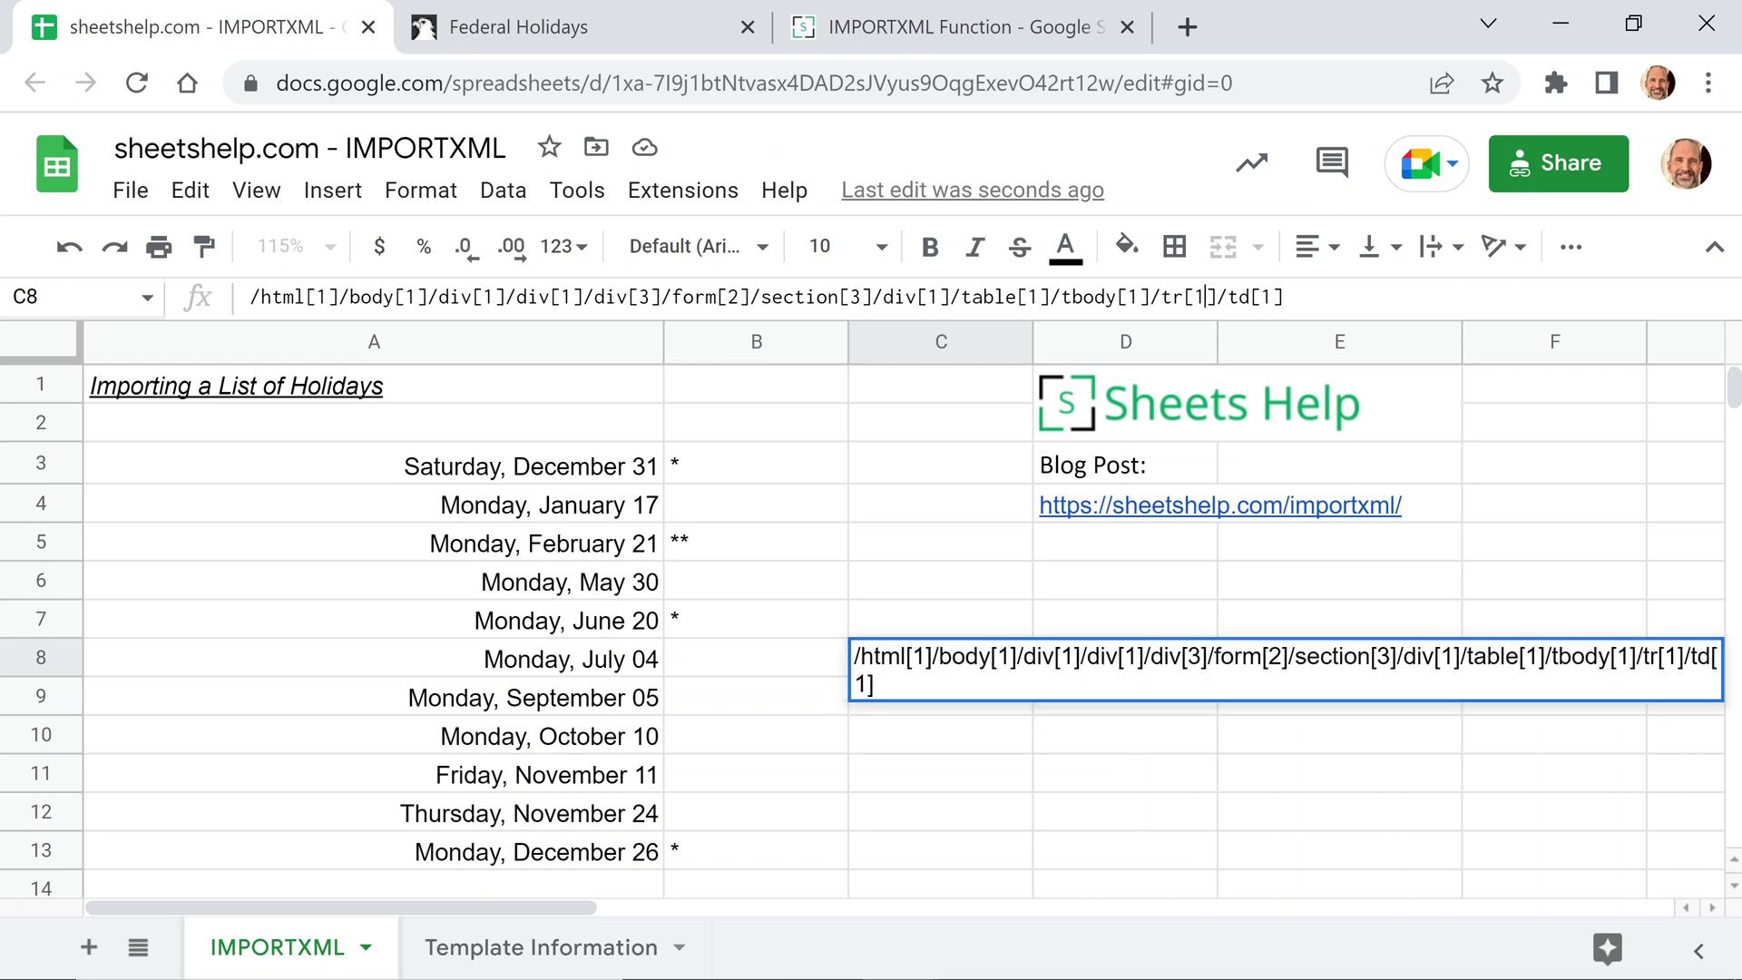
pyautogui.hotkey('shift', 'Right')
pyautogui.hotkey('shift', 'Right')
pyautogui.hotkey('shift', 'Right')
pyautogui.press('BackSpace')
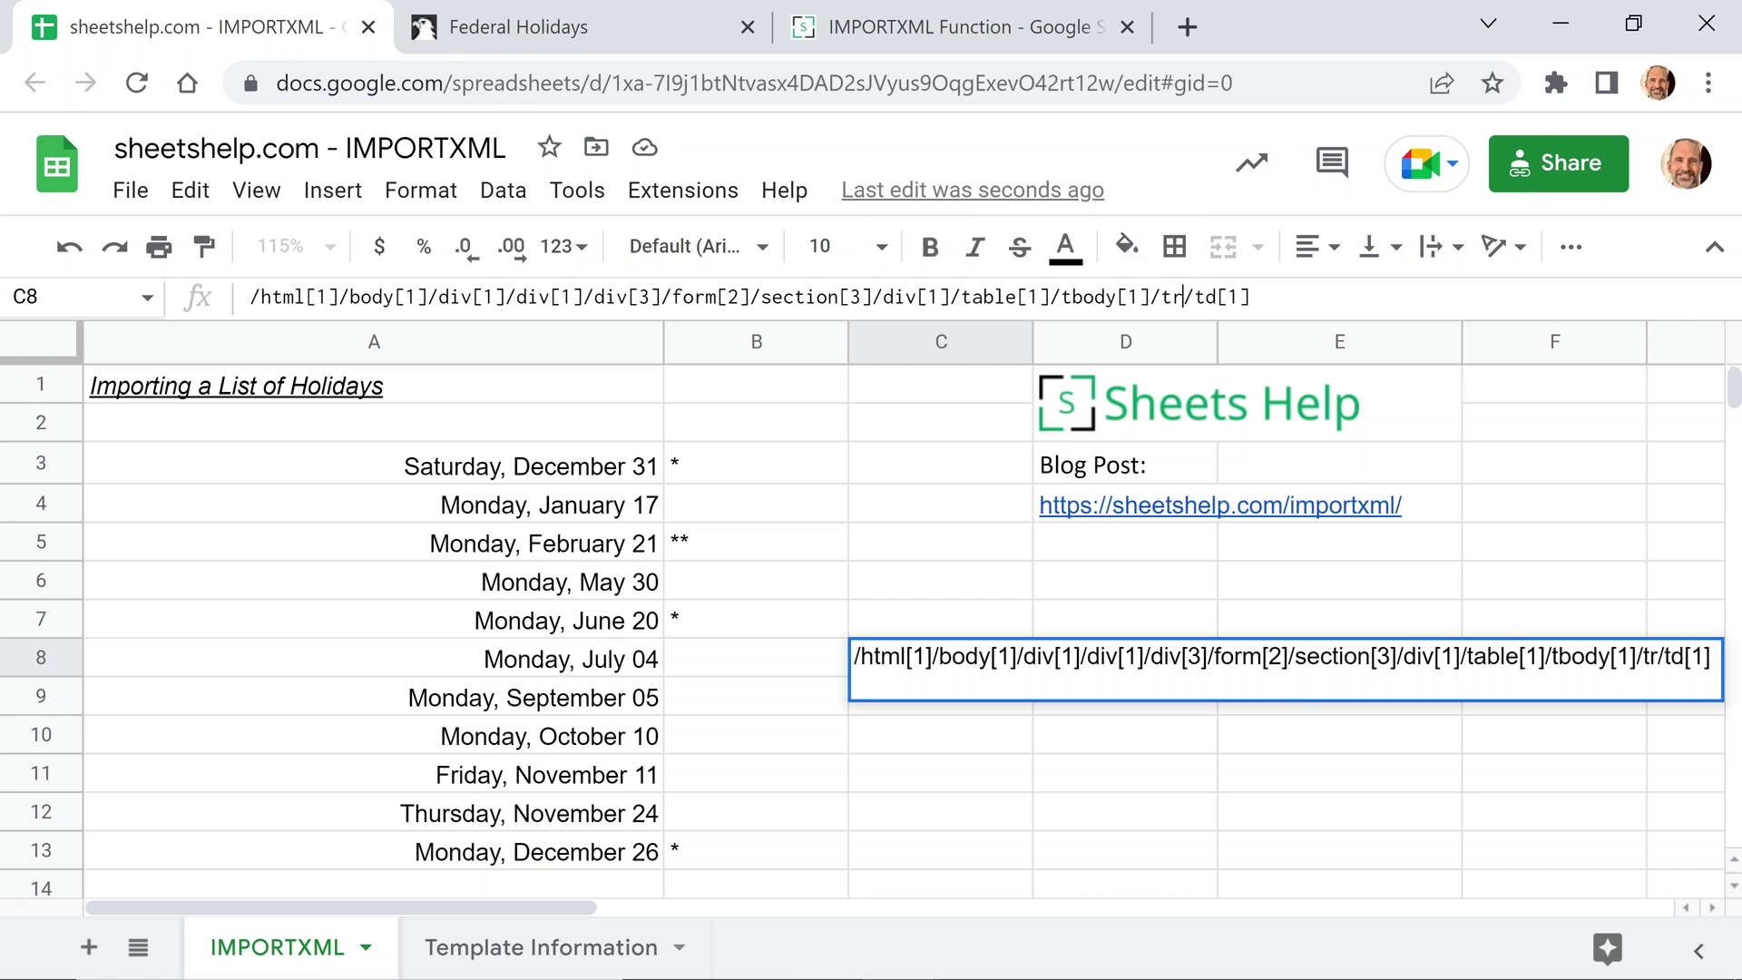
pyautogui.hotkey('shift', 'Left')
pyautogui.write('1')
pyautogui.press('Return')
pyautogui.click(948, 658)
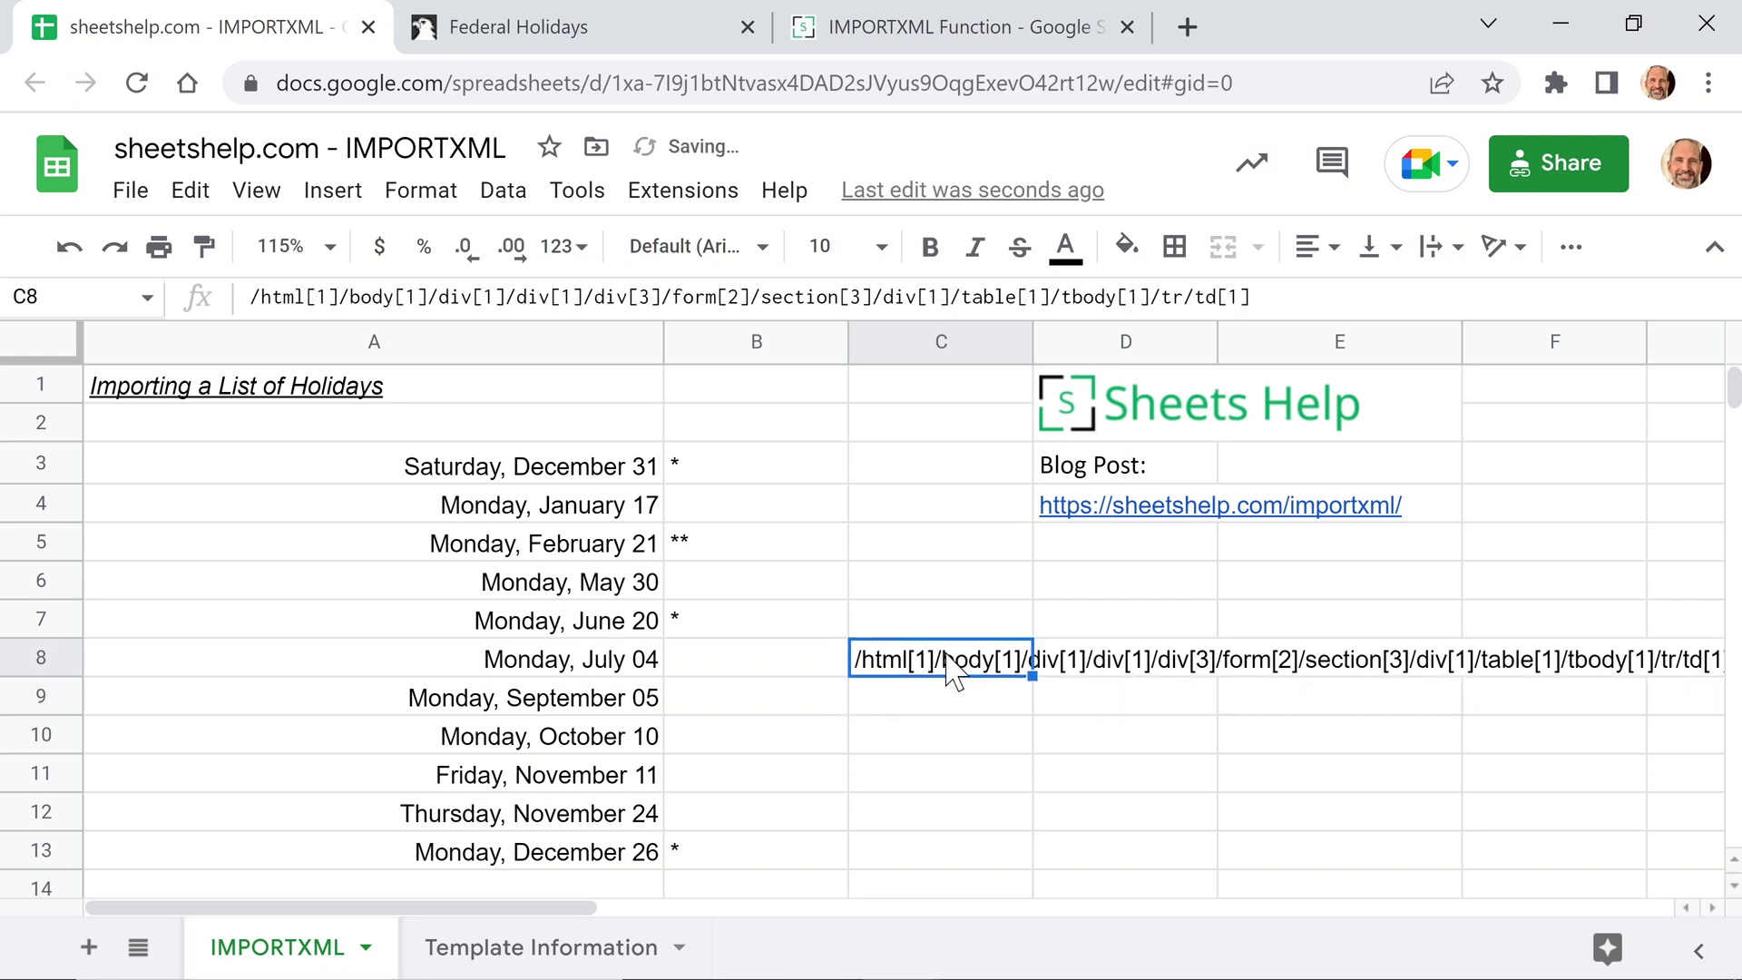
pyautogui.click(614, 481)
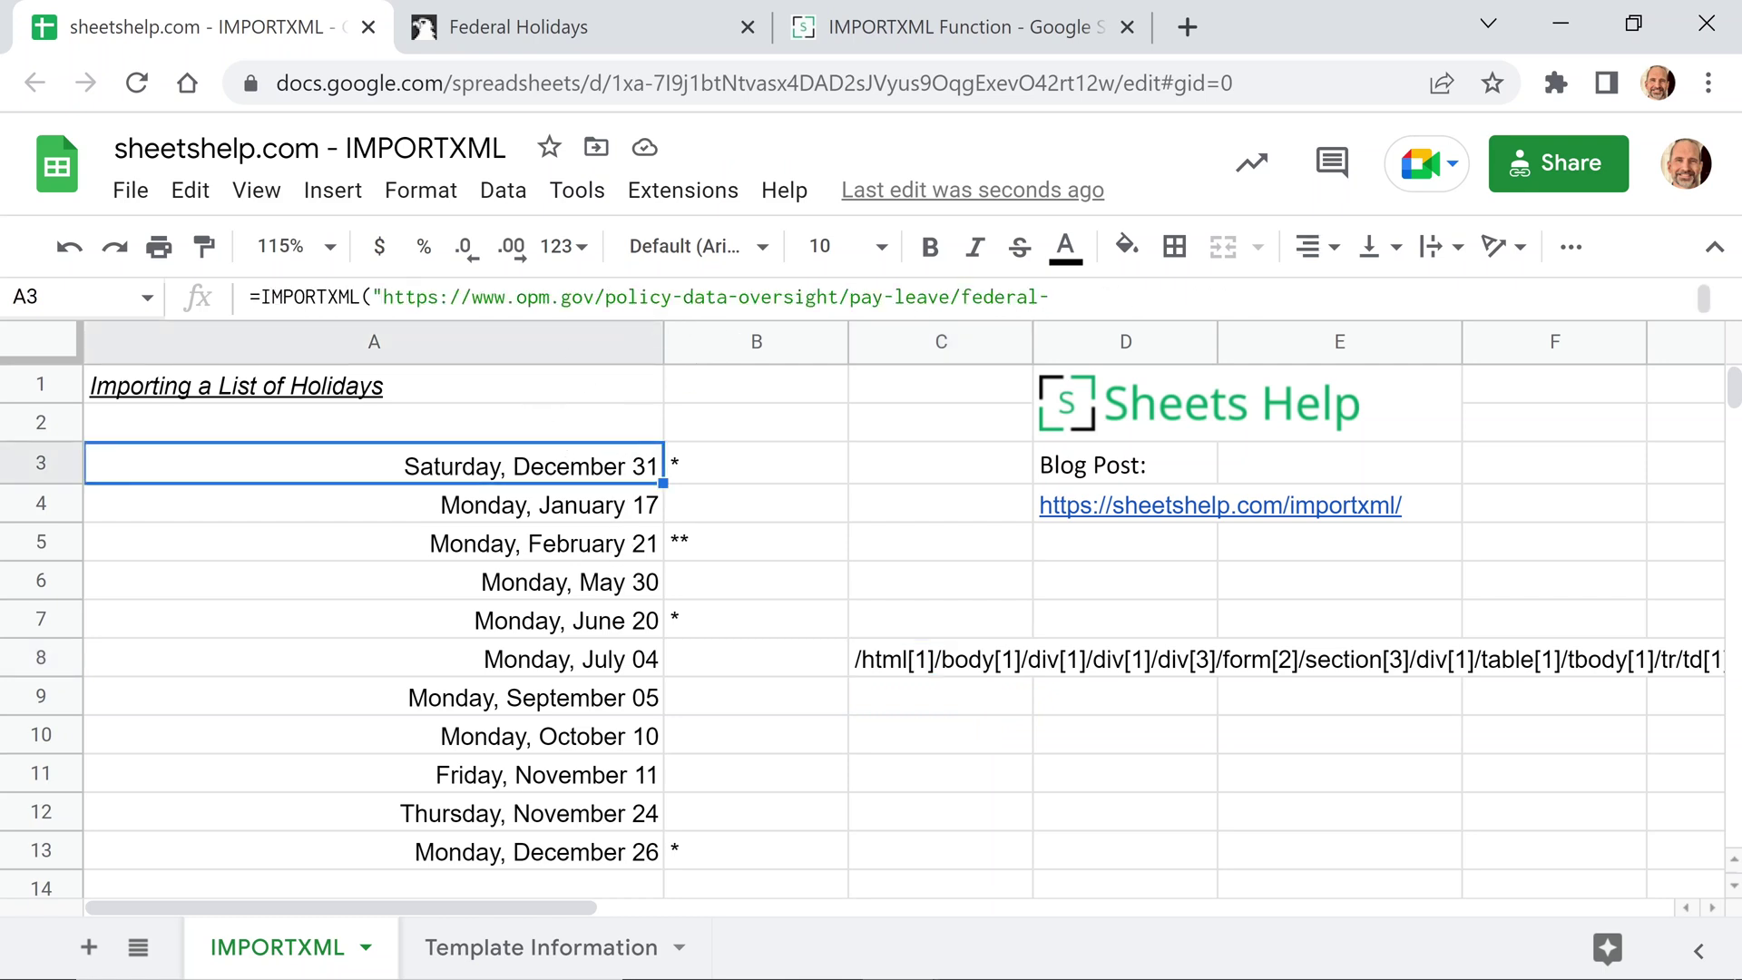
pyautogui.press('Return')
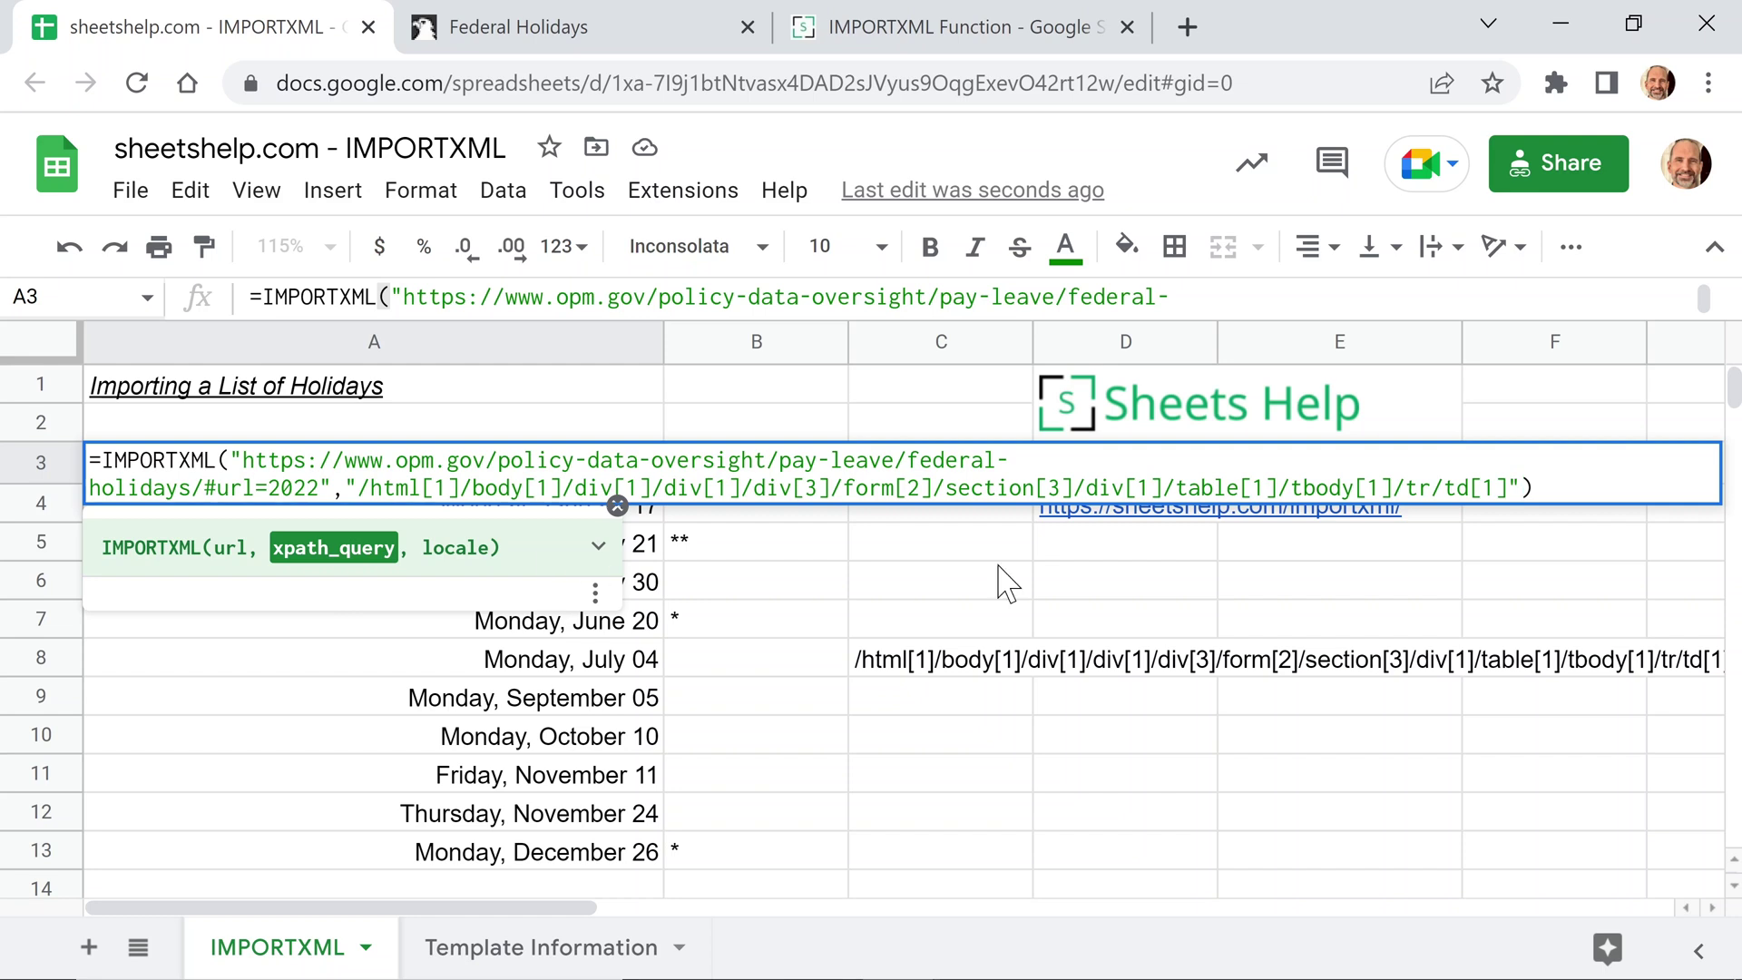
pyautogui.press('Return')
pyautogui.press('Up')
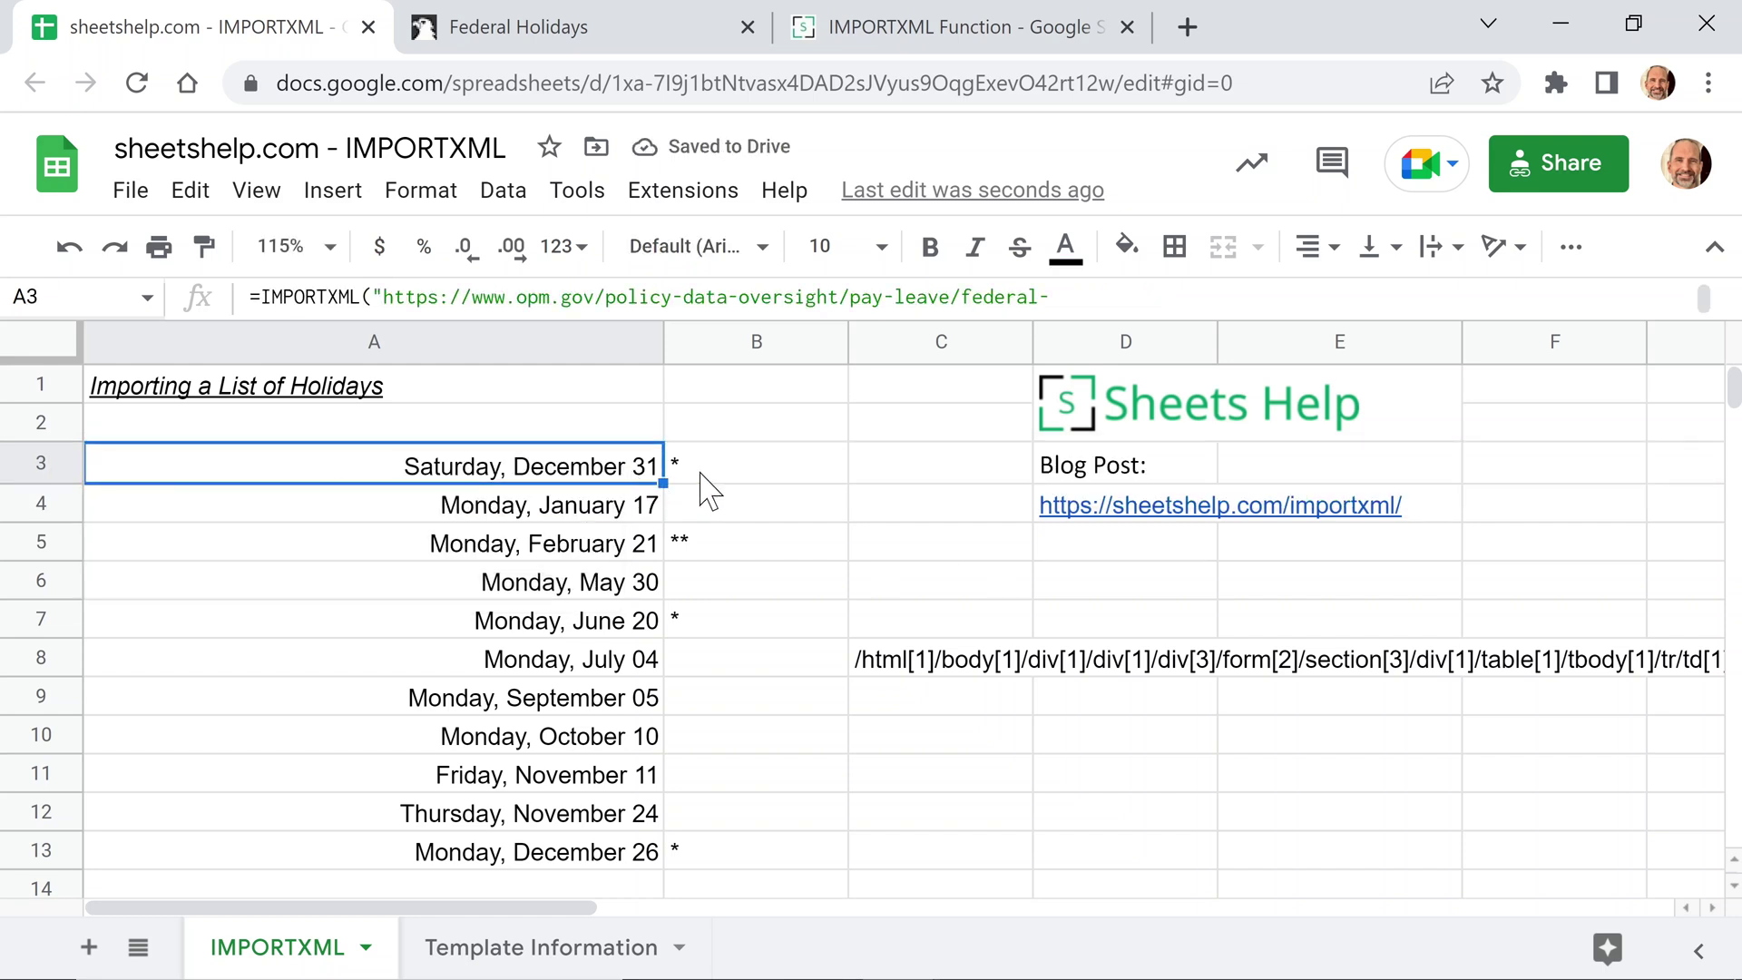
pyautogui.moveTo(711, 476); pyautogui.dragTo(726, 855)
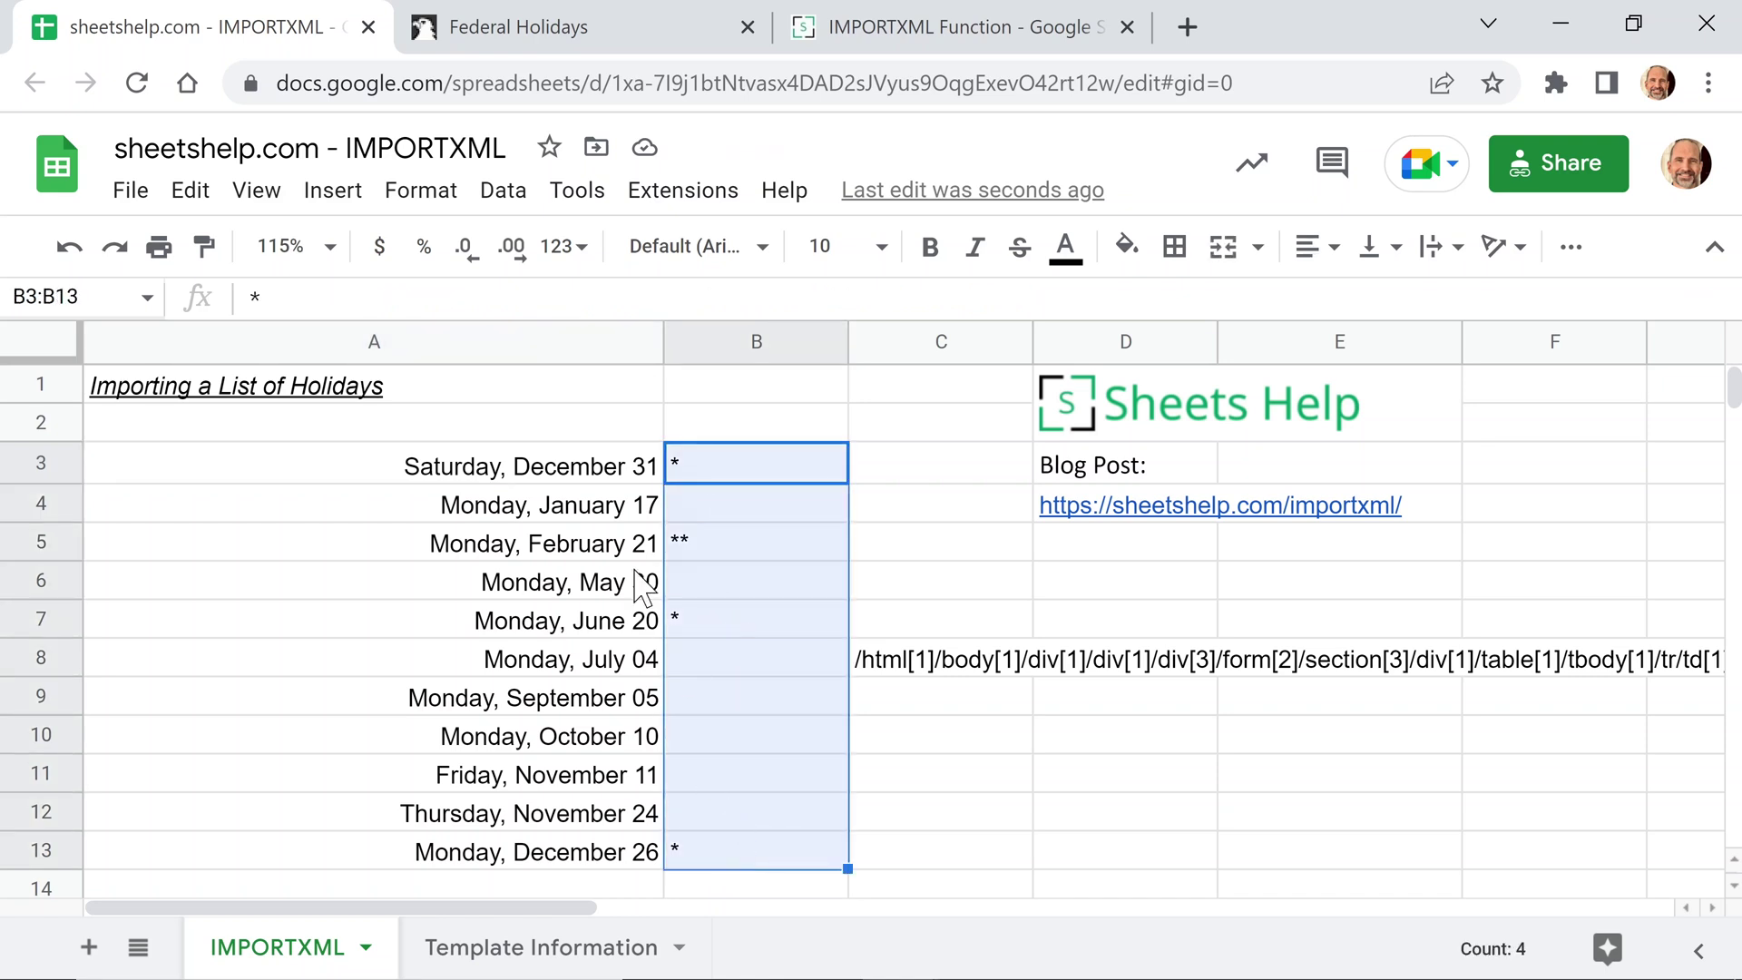
pyautogui.click(912, 478)
pyautogui.click(909, 670)
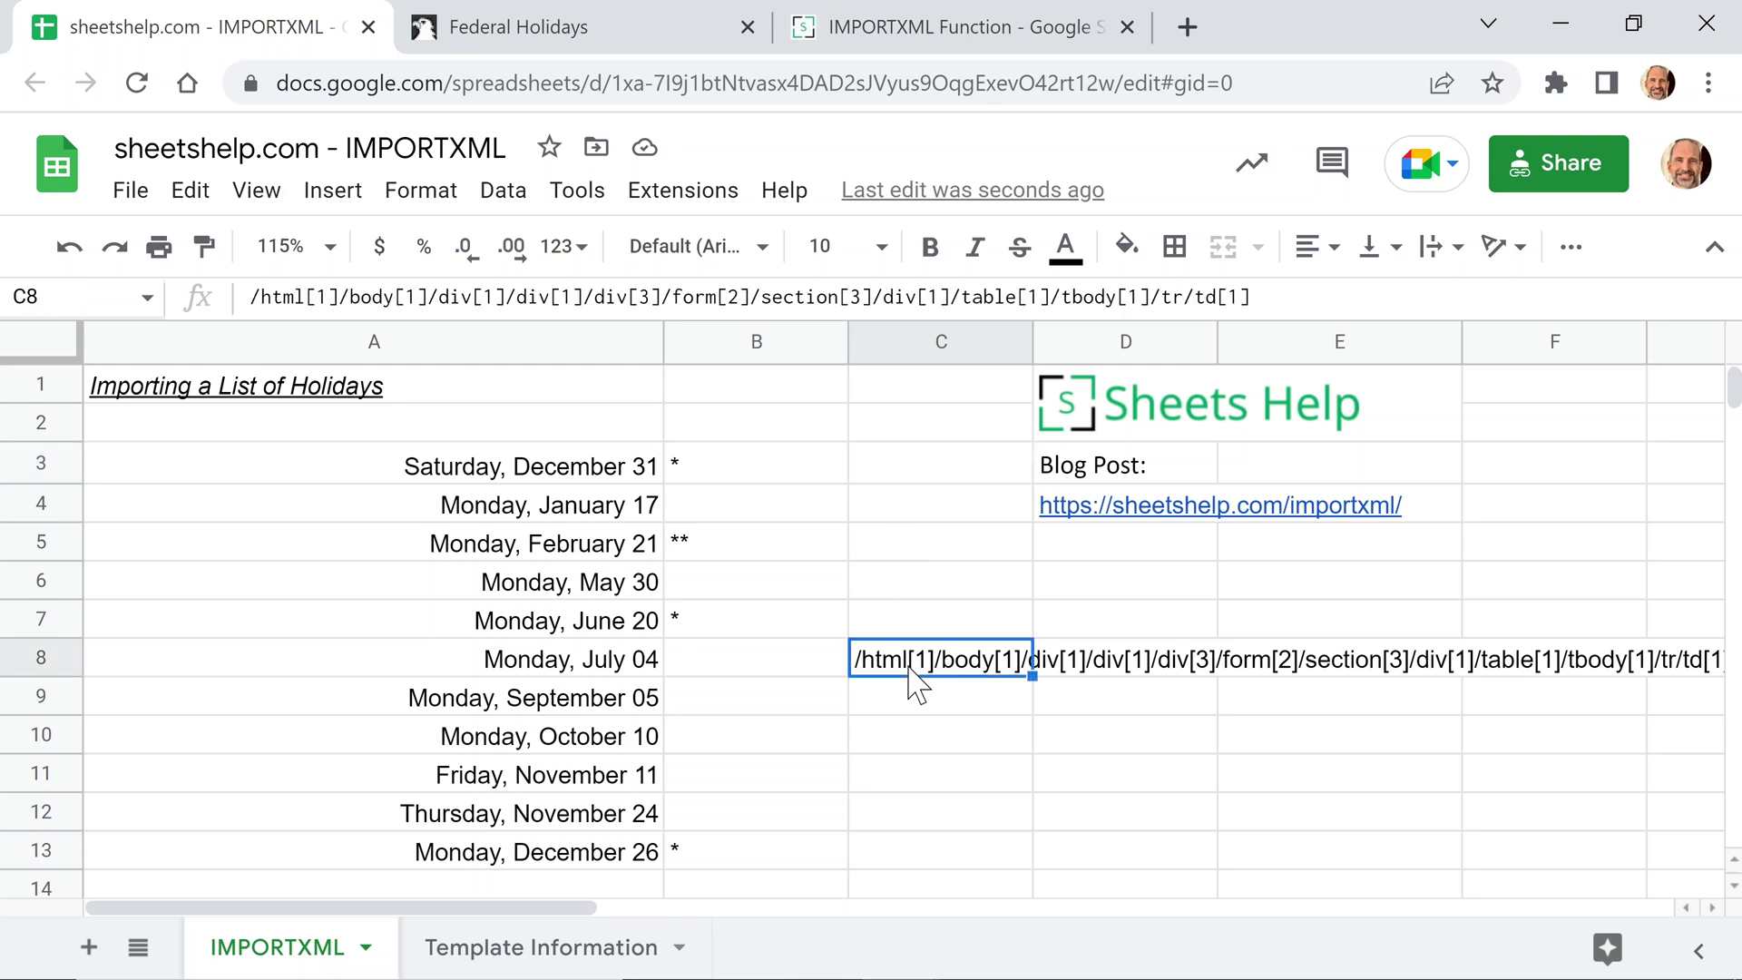
pyautogui.press('Delete')
pyautogui.press('Up')
pyautogui.press('Up')
pyautogui.press('Up')
pyautogui.press('Up')
pyautogui.press('Up')
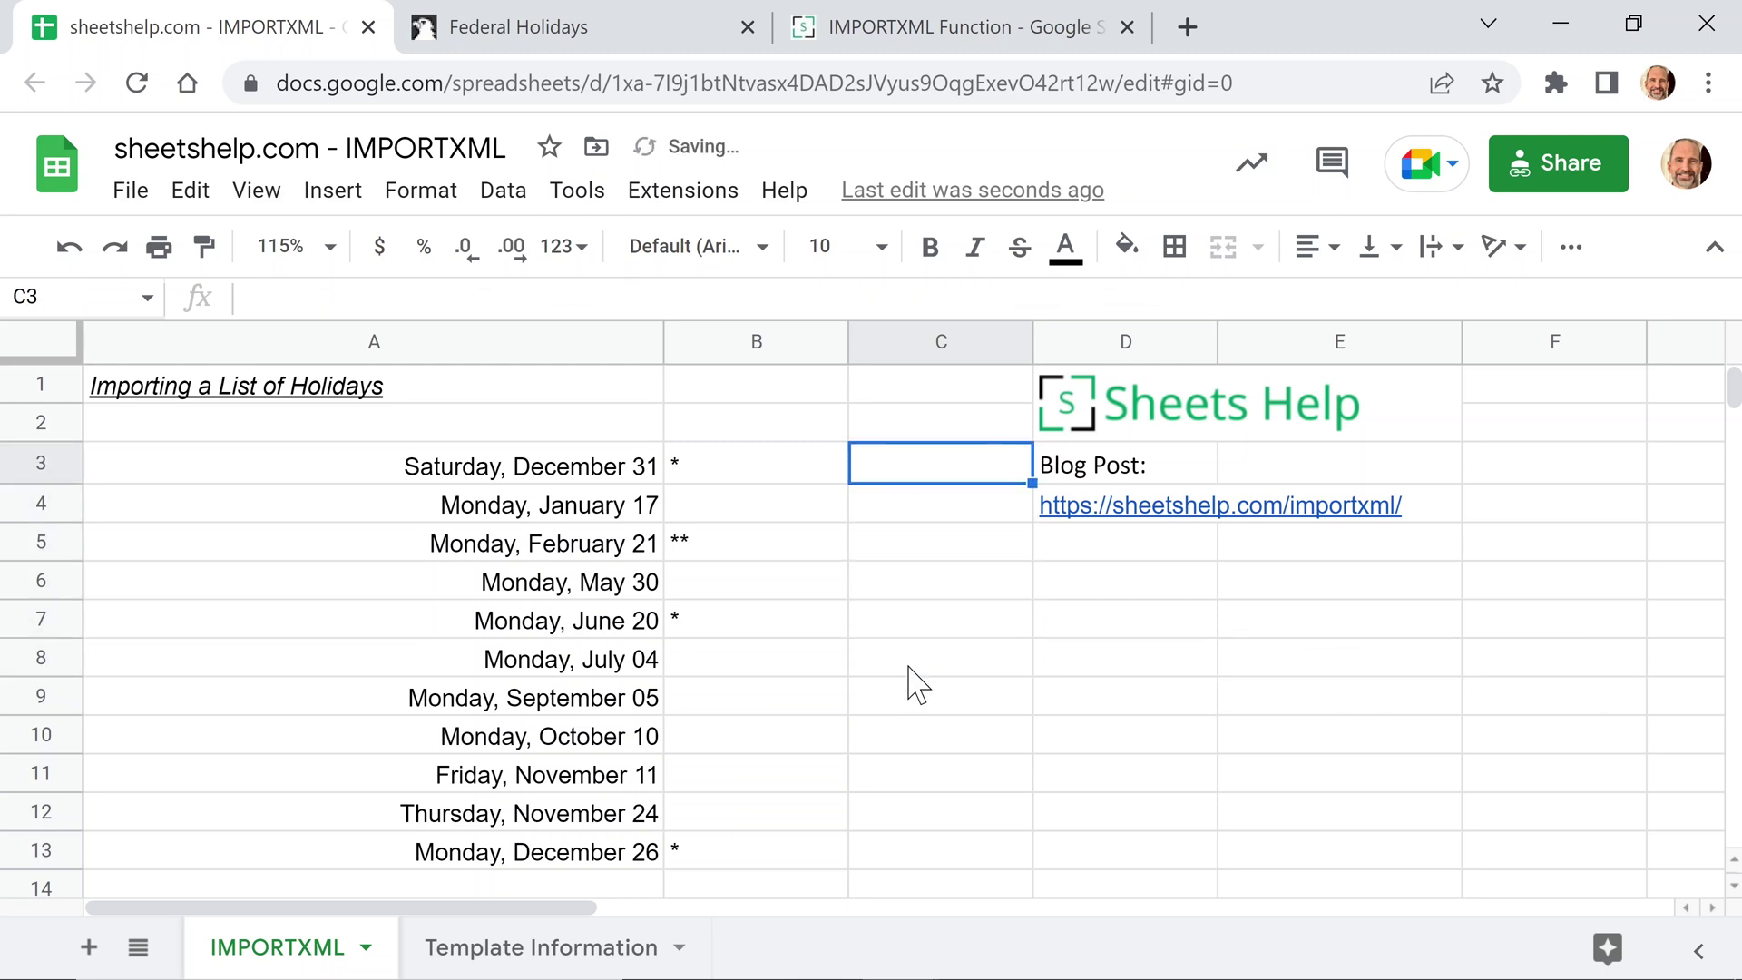
pyautogui.write('=ISDATE(')
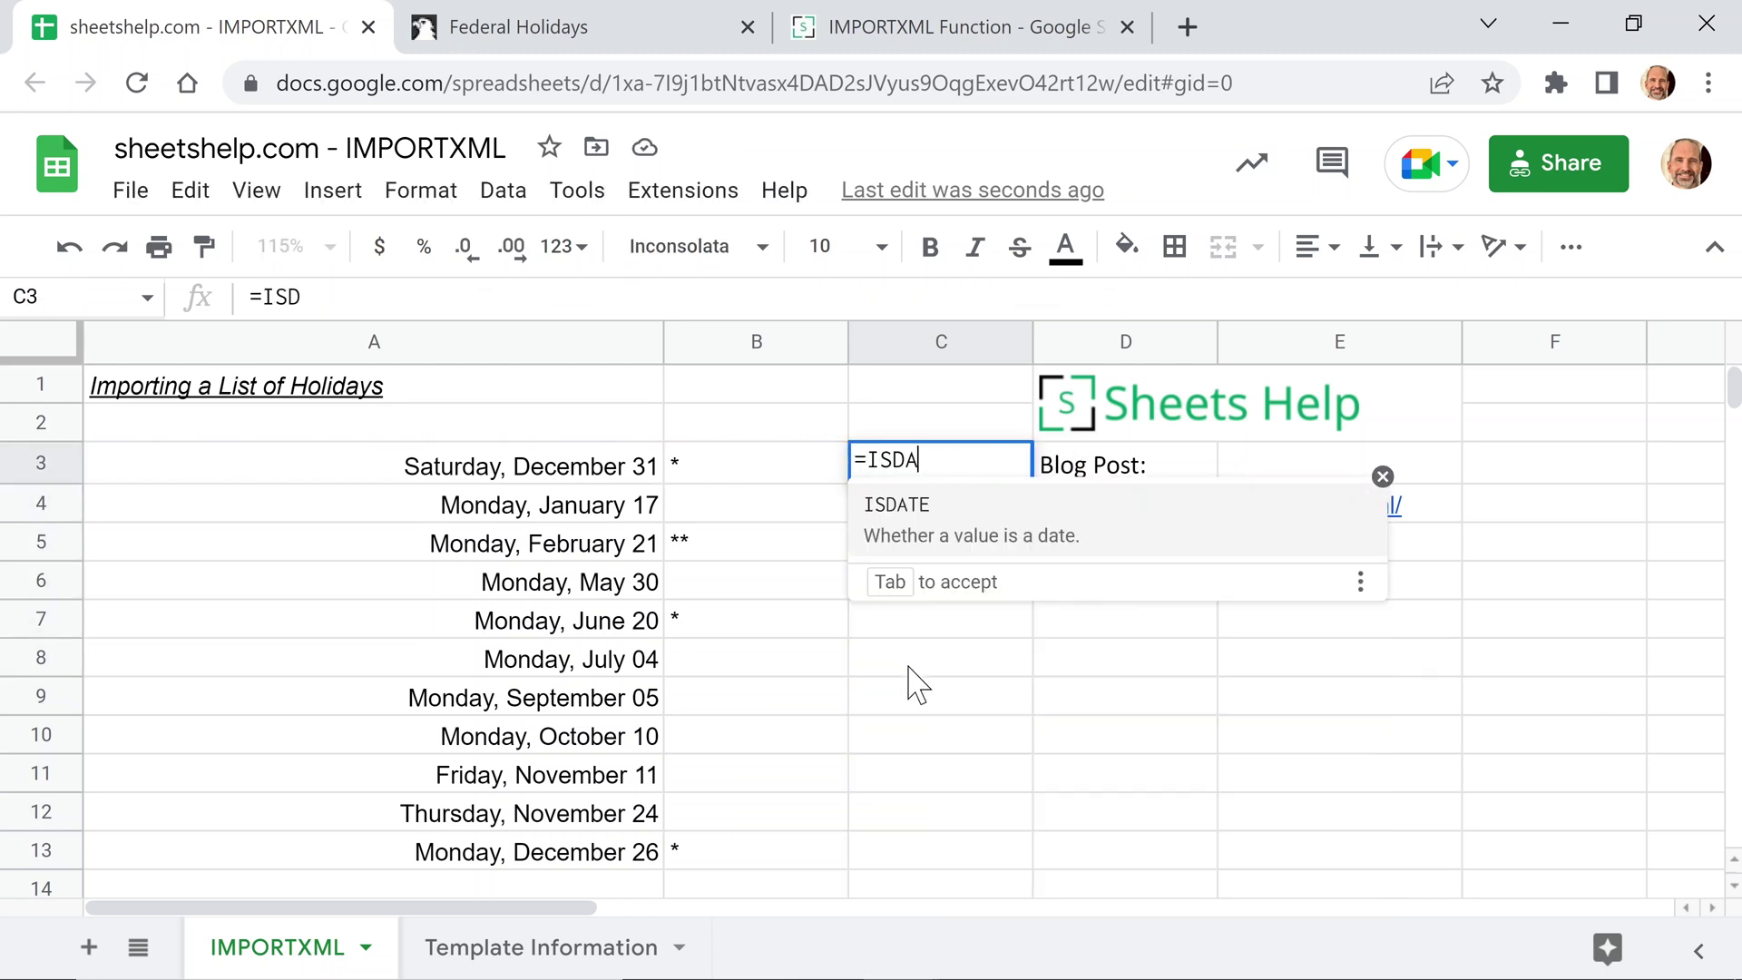
pyautogui.click(637, 465)
pyautogui.write(')')
pyautogui.press('Return')
pyautogui.click(932, 473)
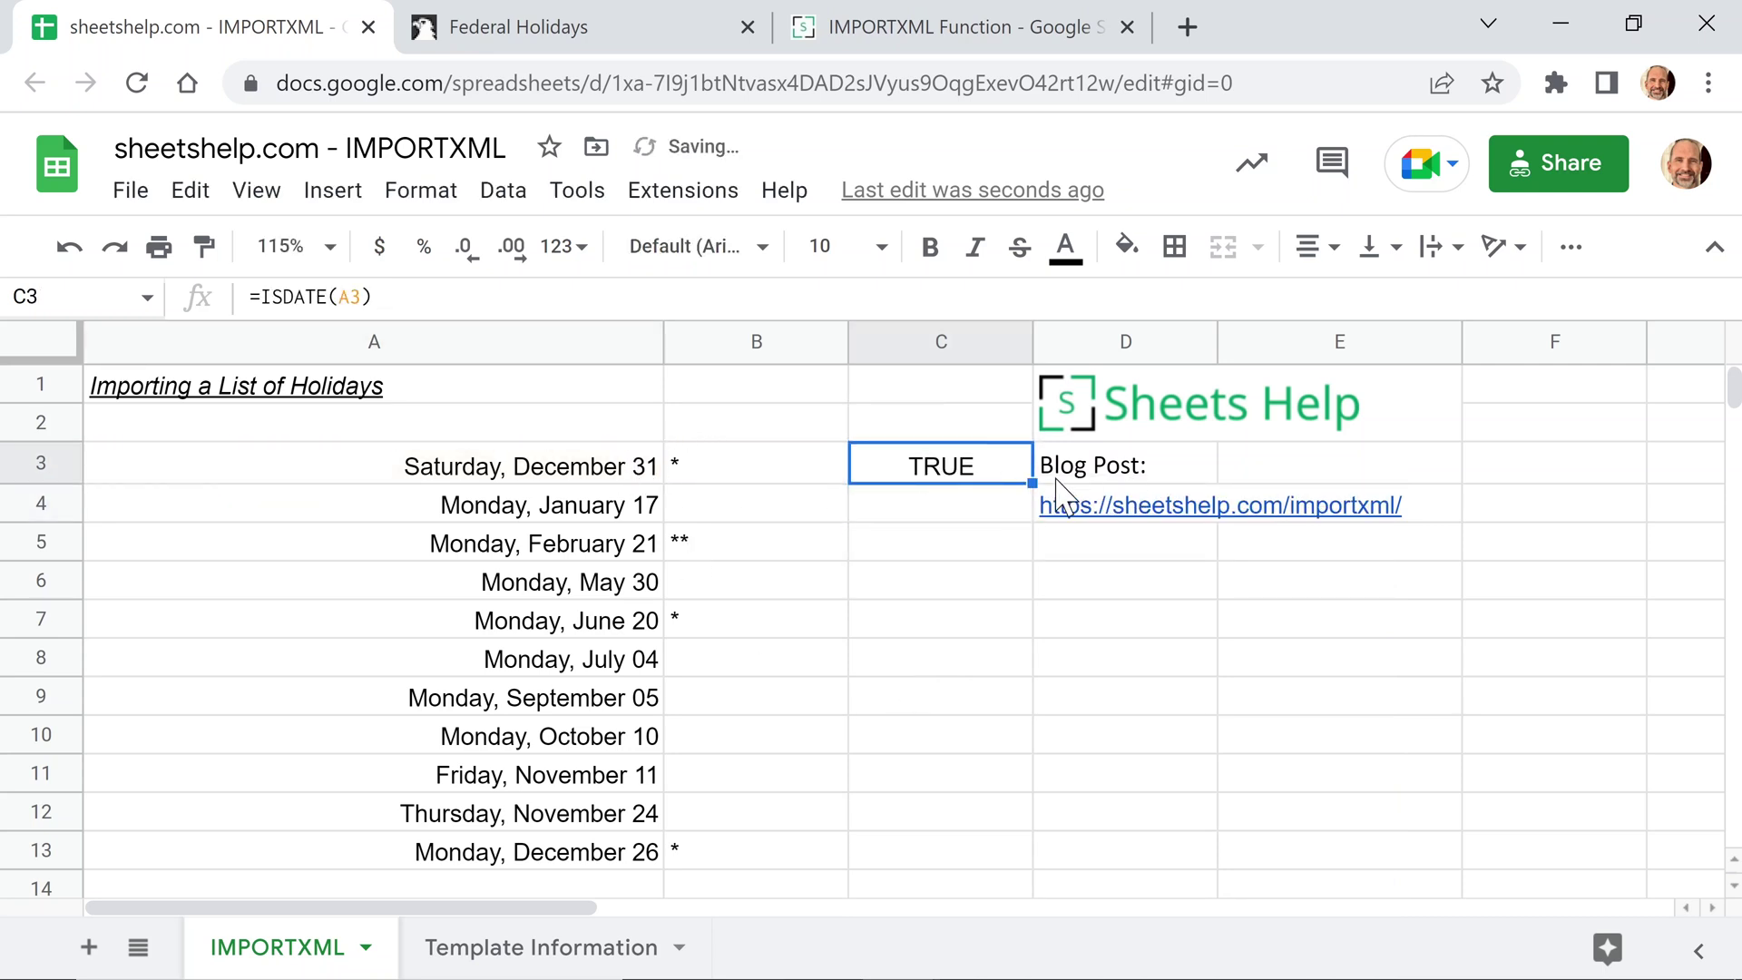
pyautogui.moveTo(1032, 484); pyautogui.dragTo(1019, 866)
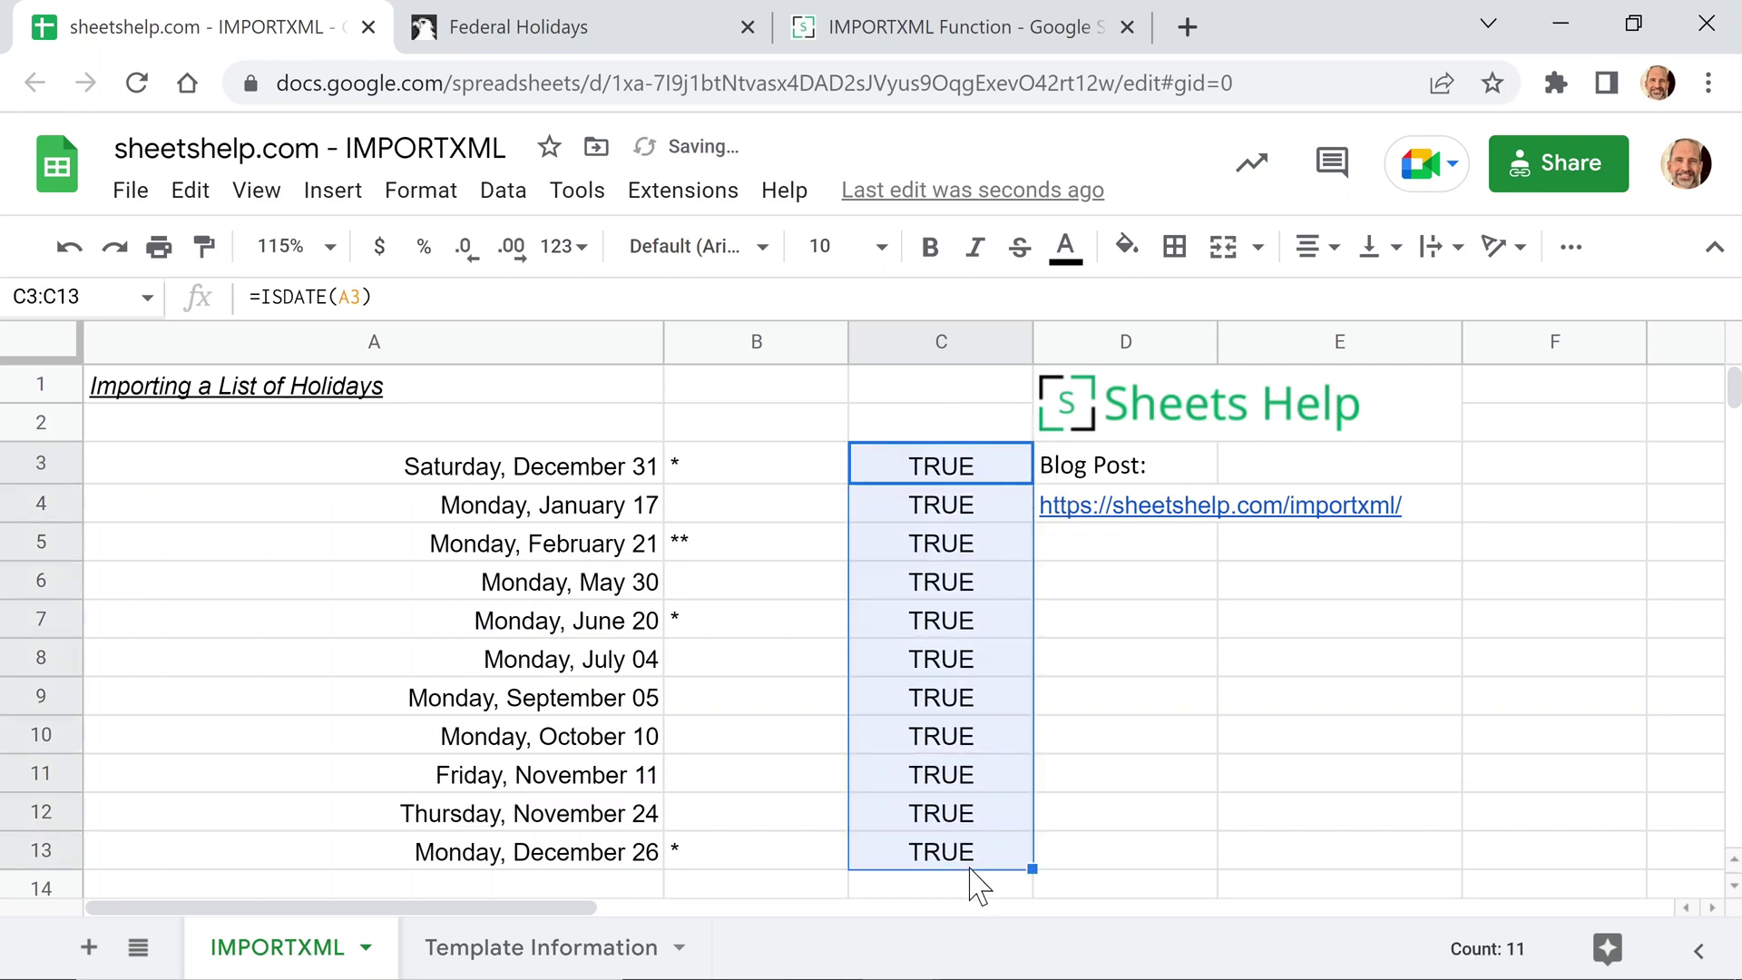
pyautogui.press('Delete')
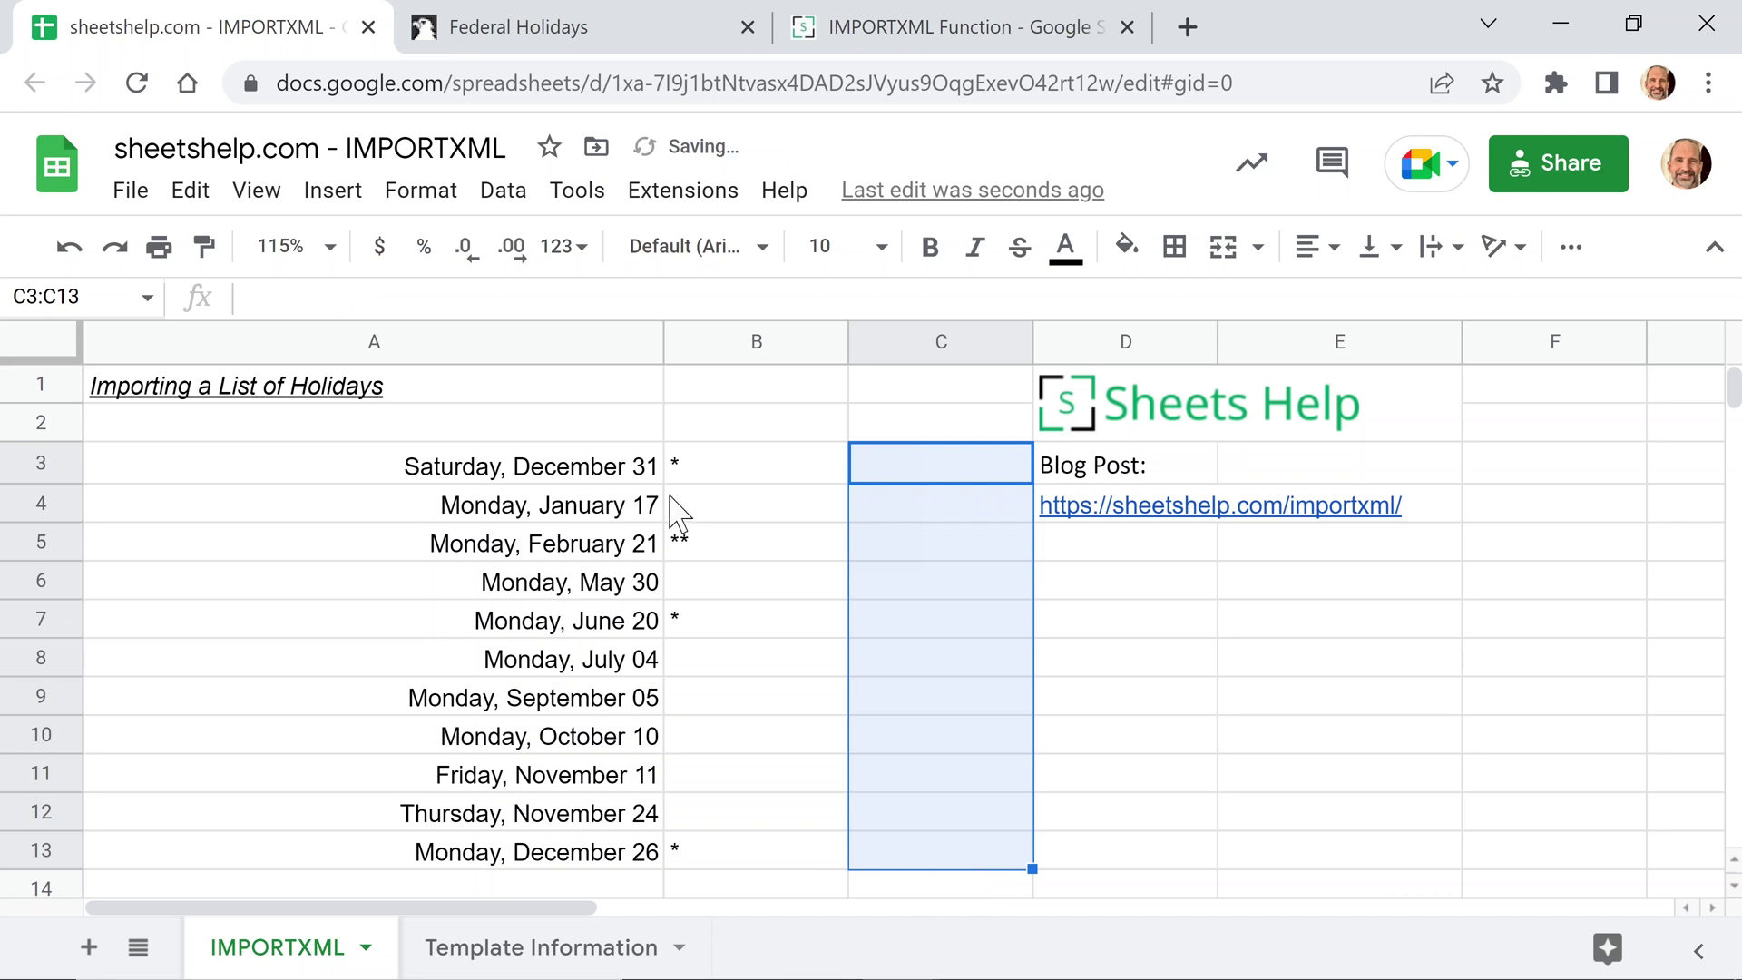
pyautogui.click(672, 501)
pyautogui.click(650, 477)
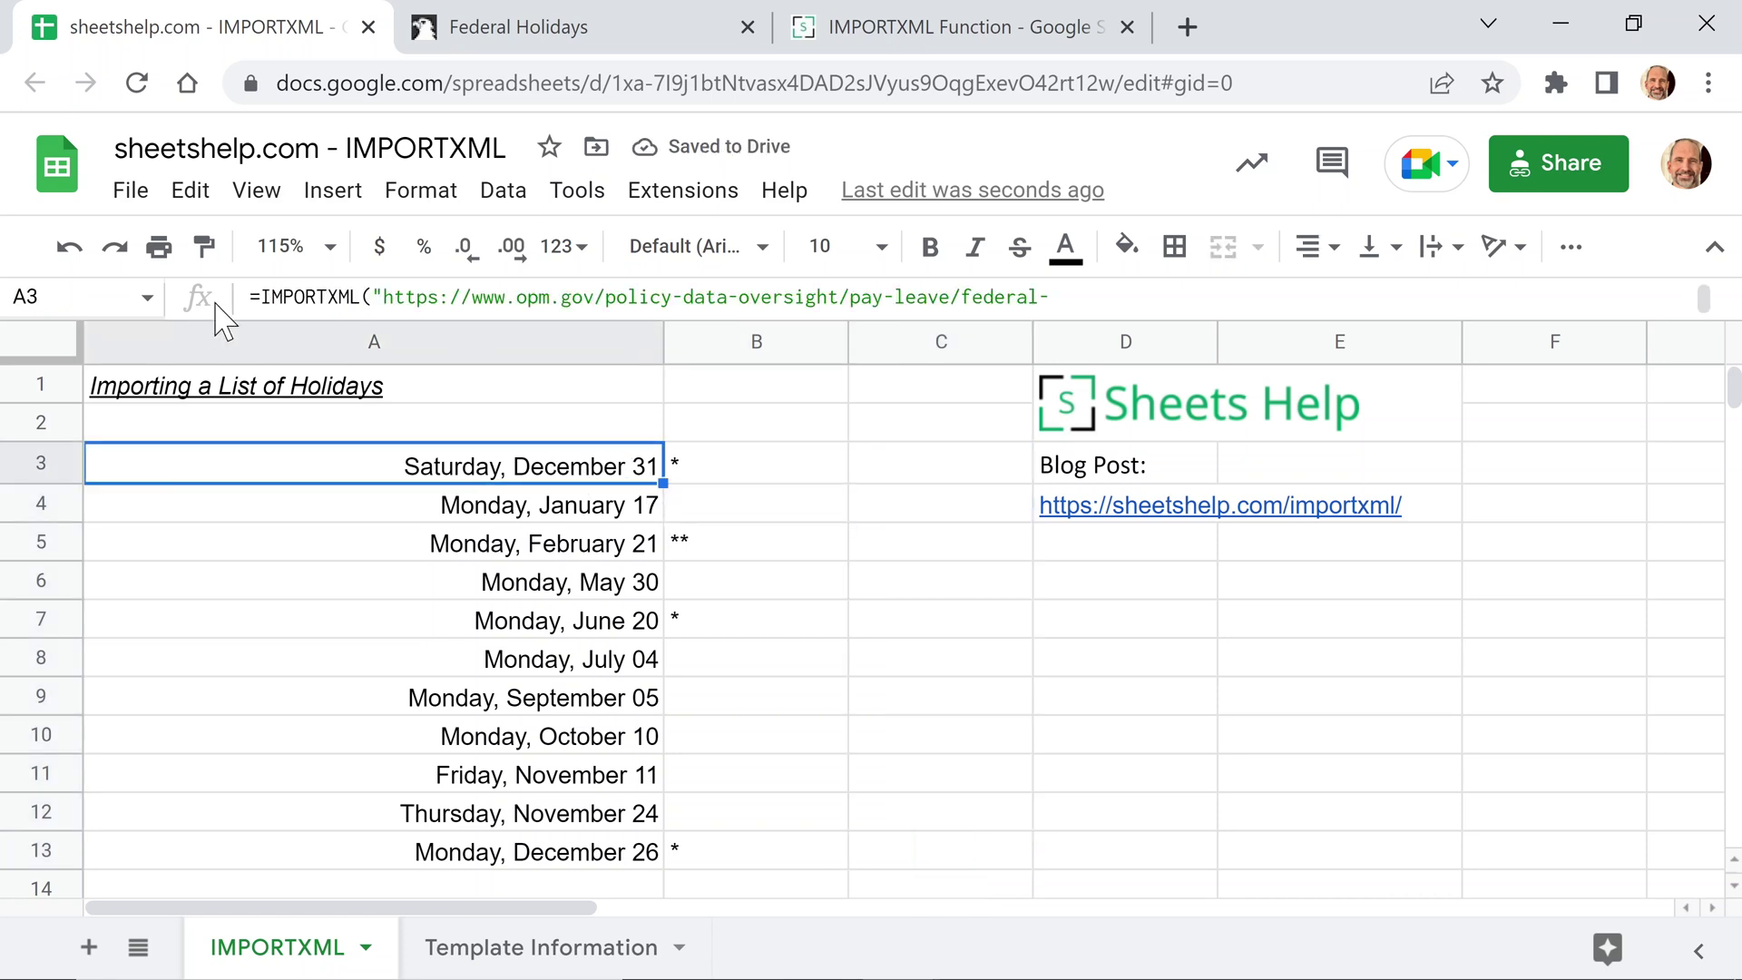
pyautogui.moveTo(261, 297); pyautogui.dragTo(1717, 343)
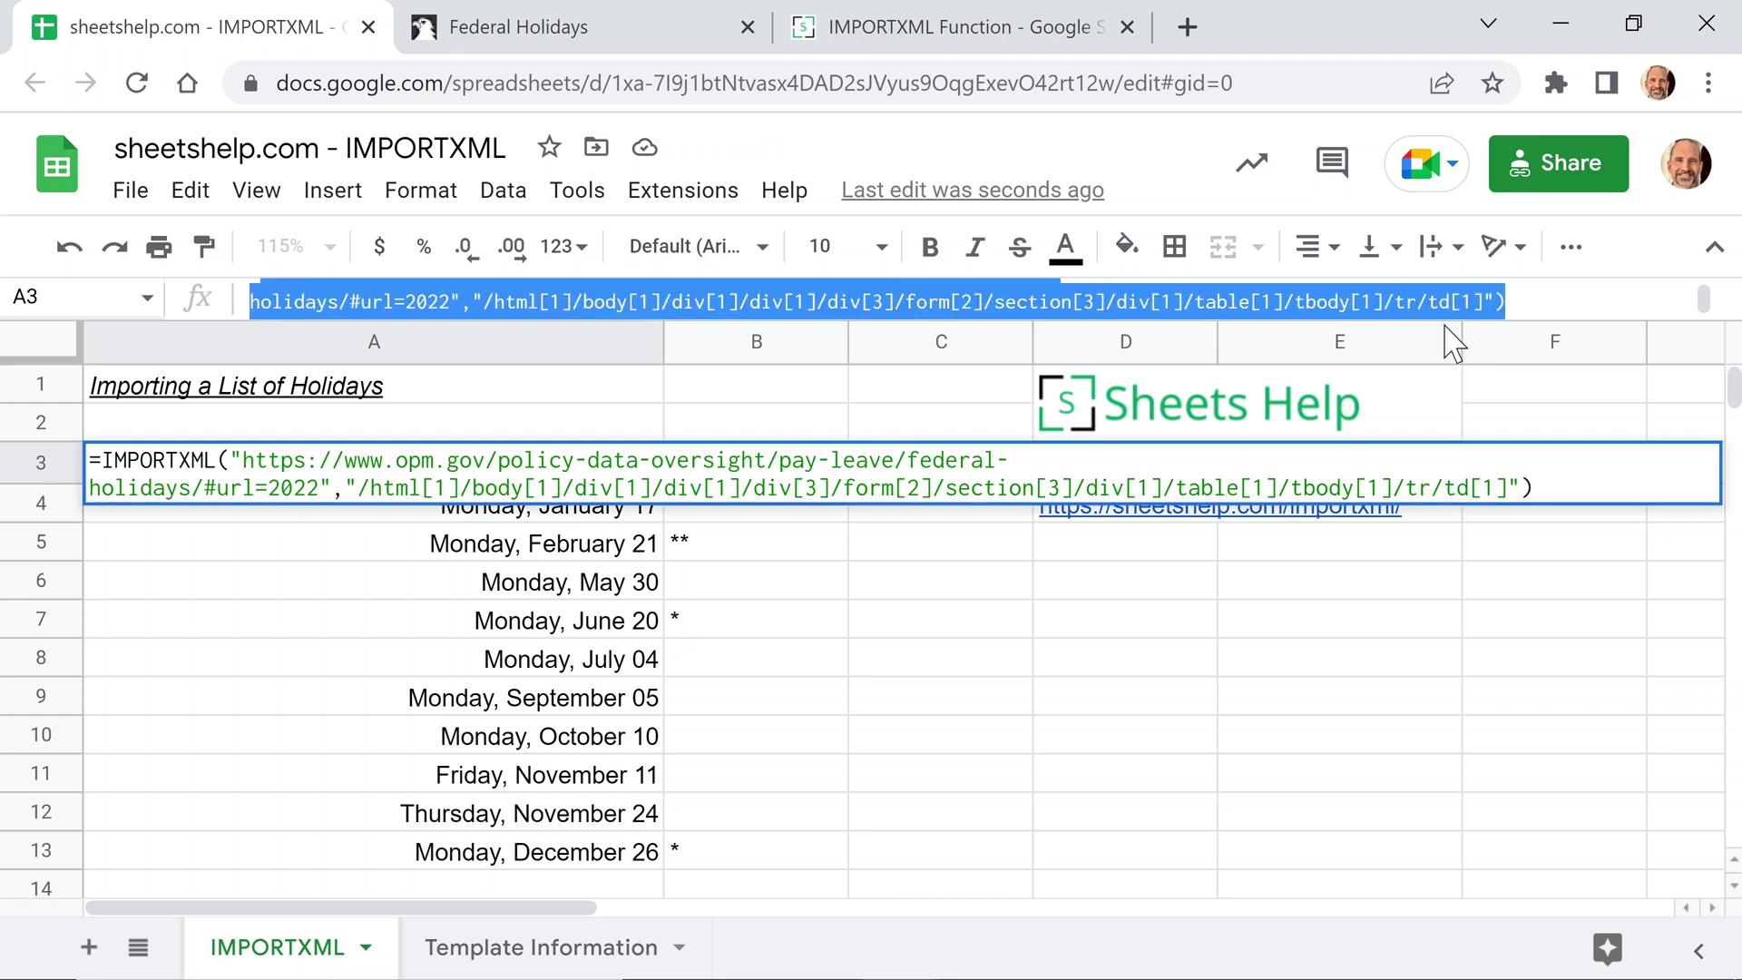
pyautogui.press('Escape')
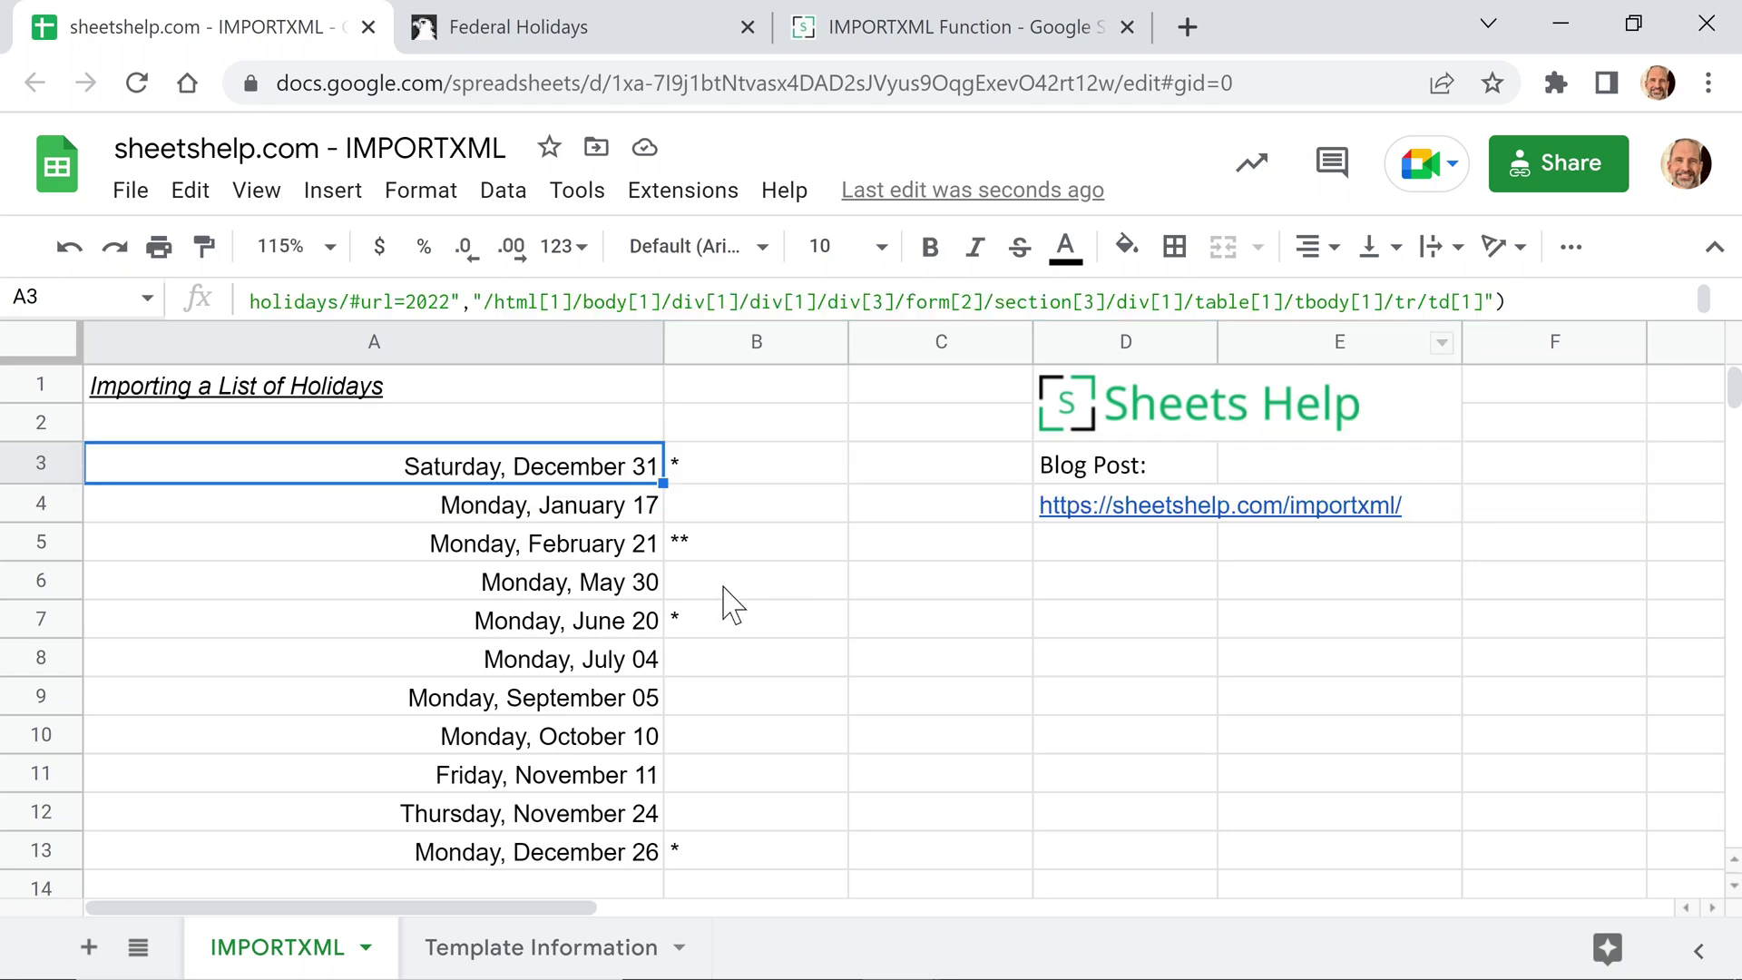
pyautogui.click(725, 592)
pyautogui.scroll(-3, 726, 592)
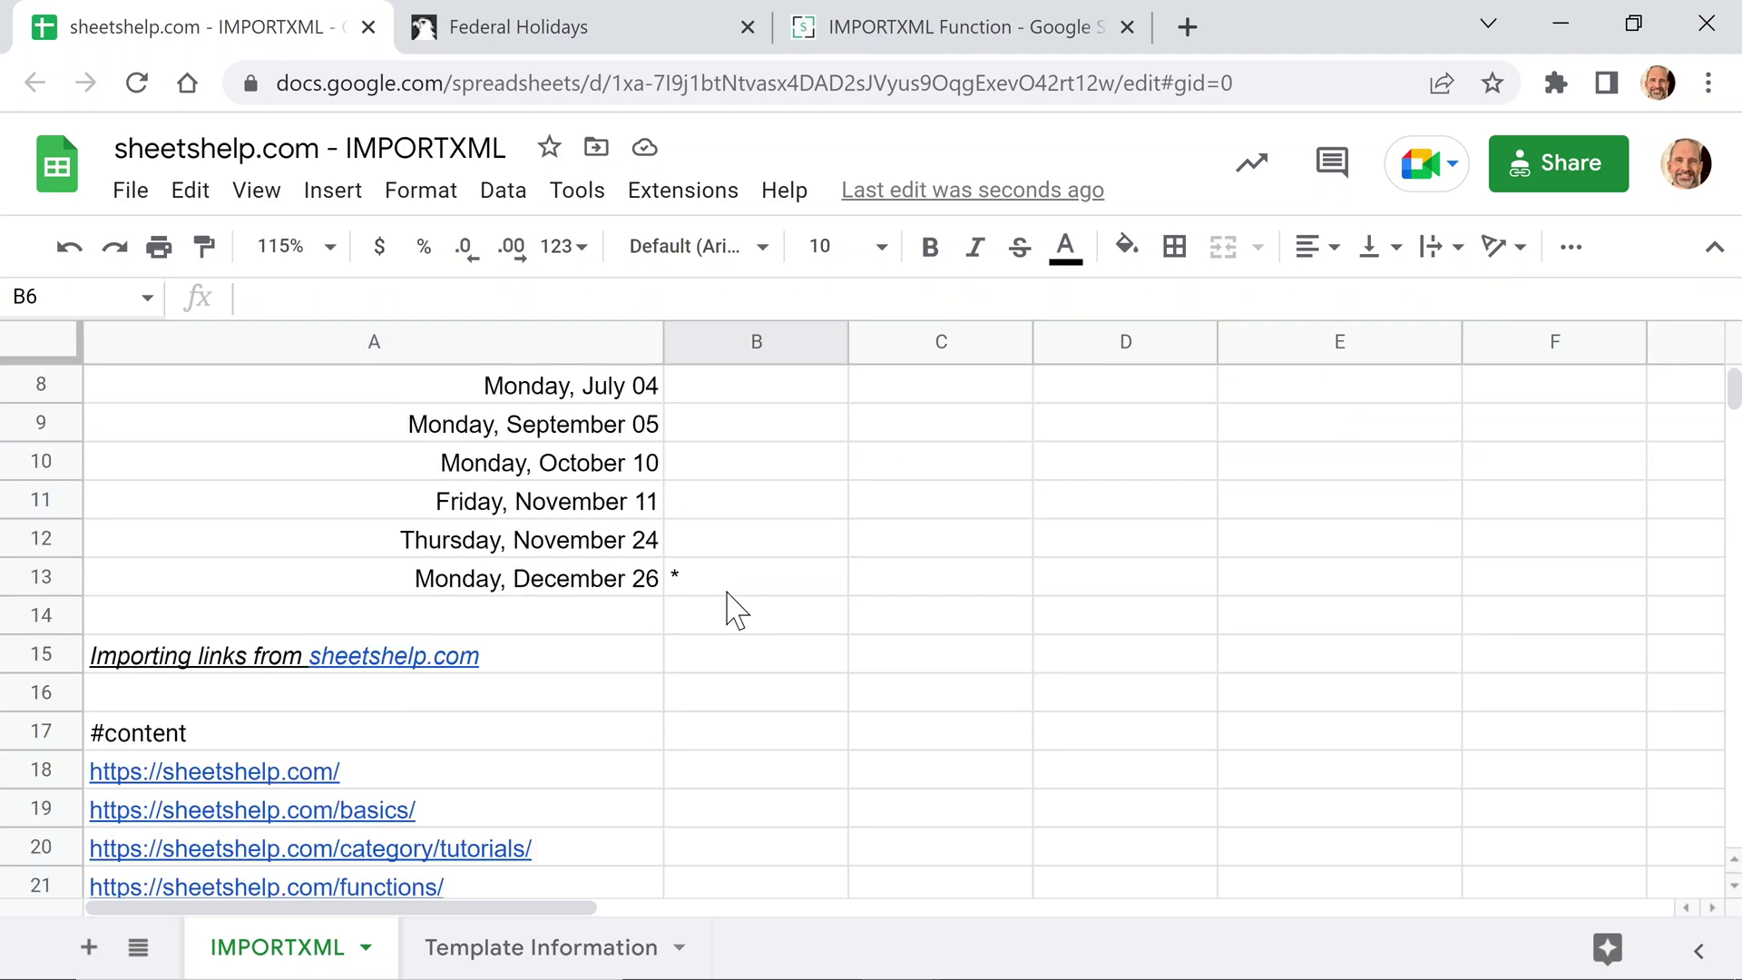
pyautogui.scroll(-3, 737, 611)
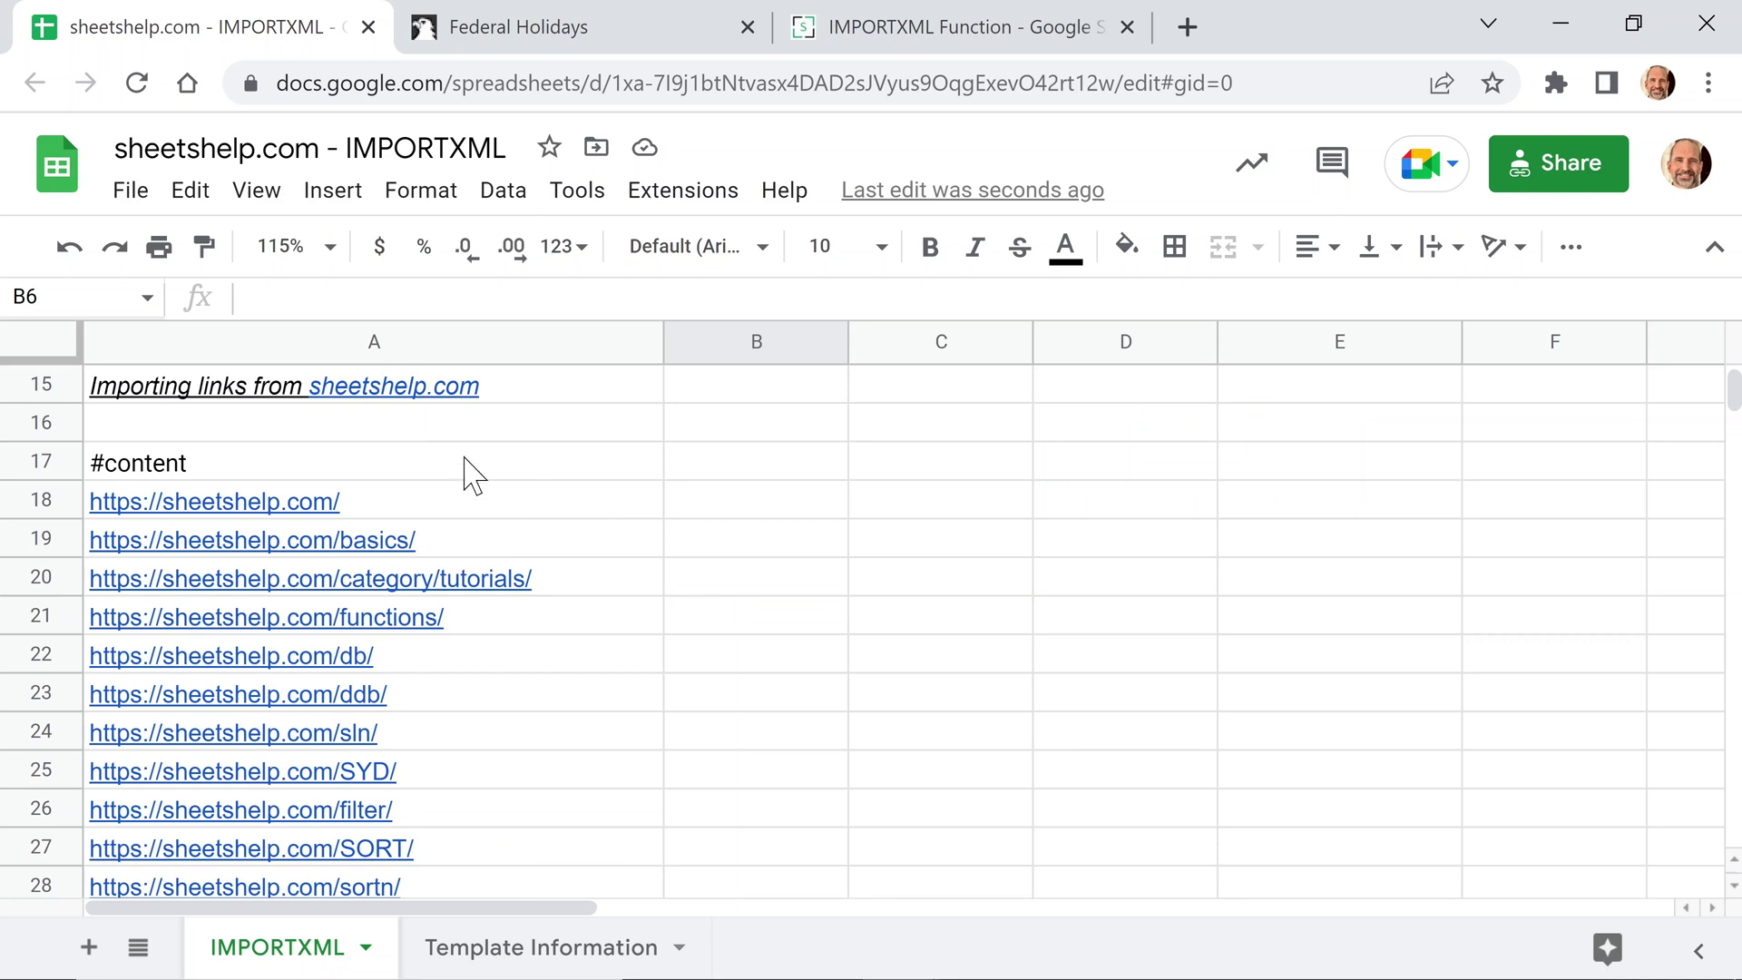
pyautogui.click(315, 425)
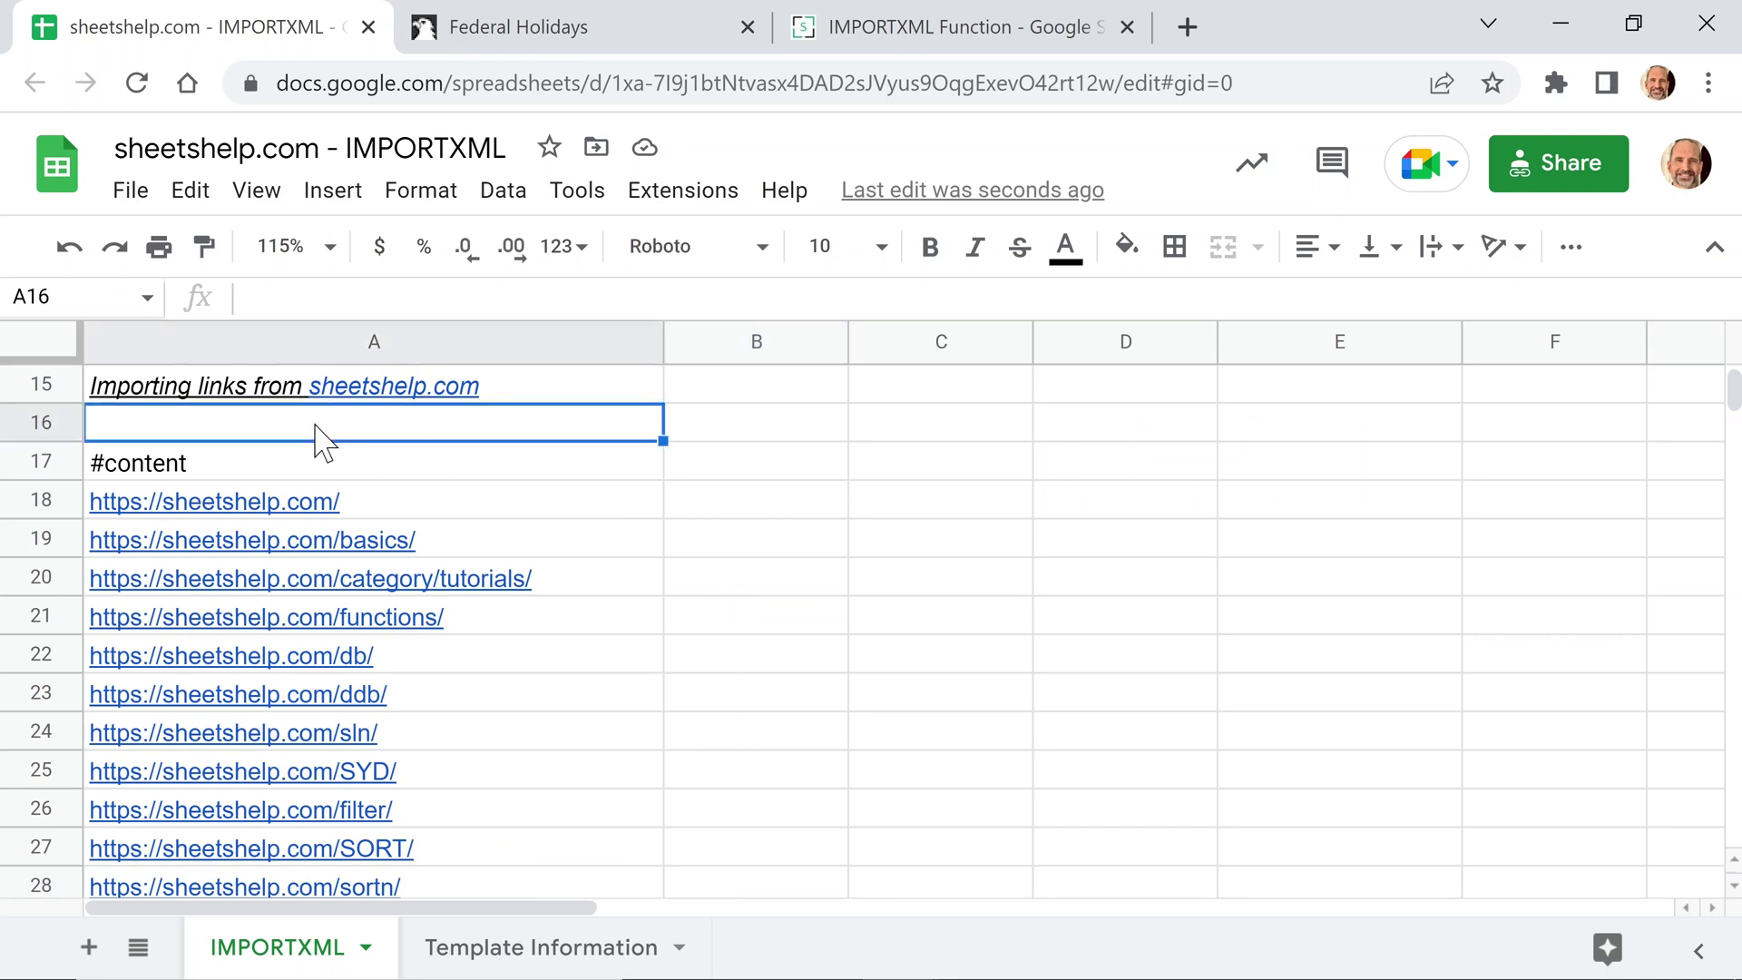
pyautogui.moveTo(427, 477); pyautogui.dragTo(572, 798)
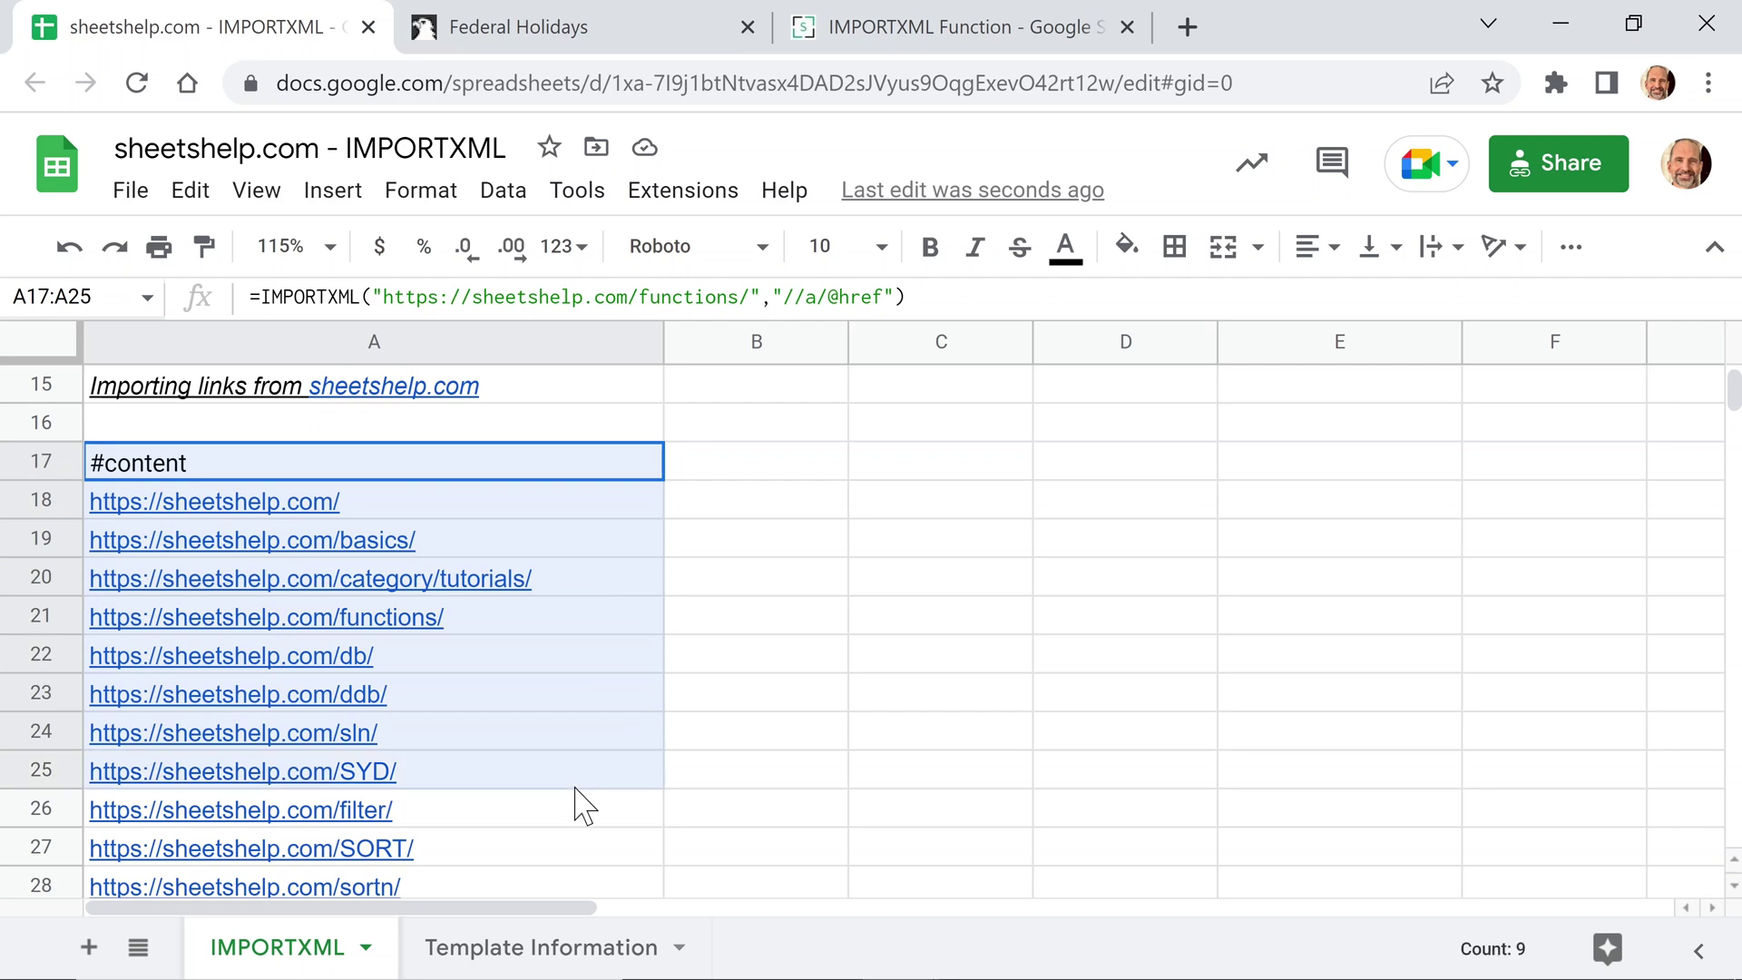
pyautogui.click(532, 469)
pyautogui.click(505, 387)
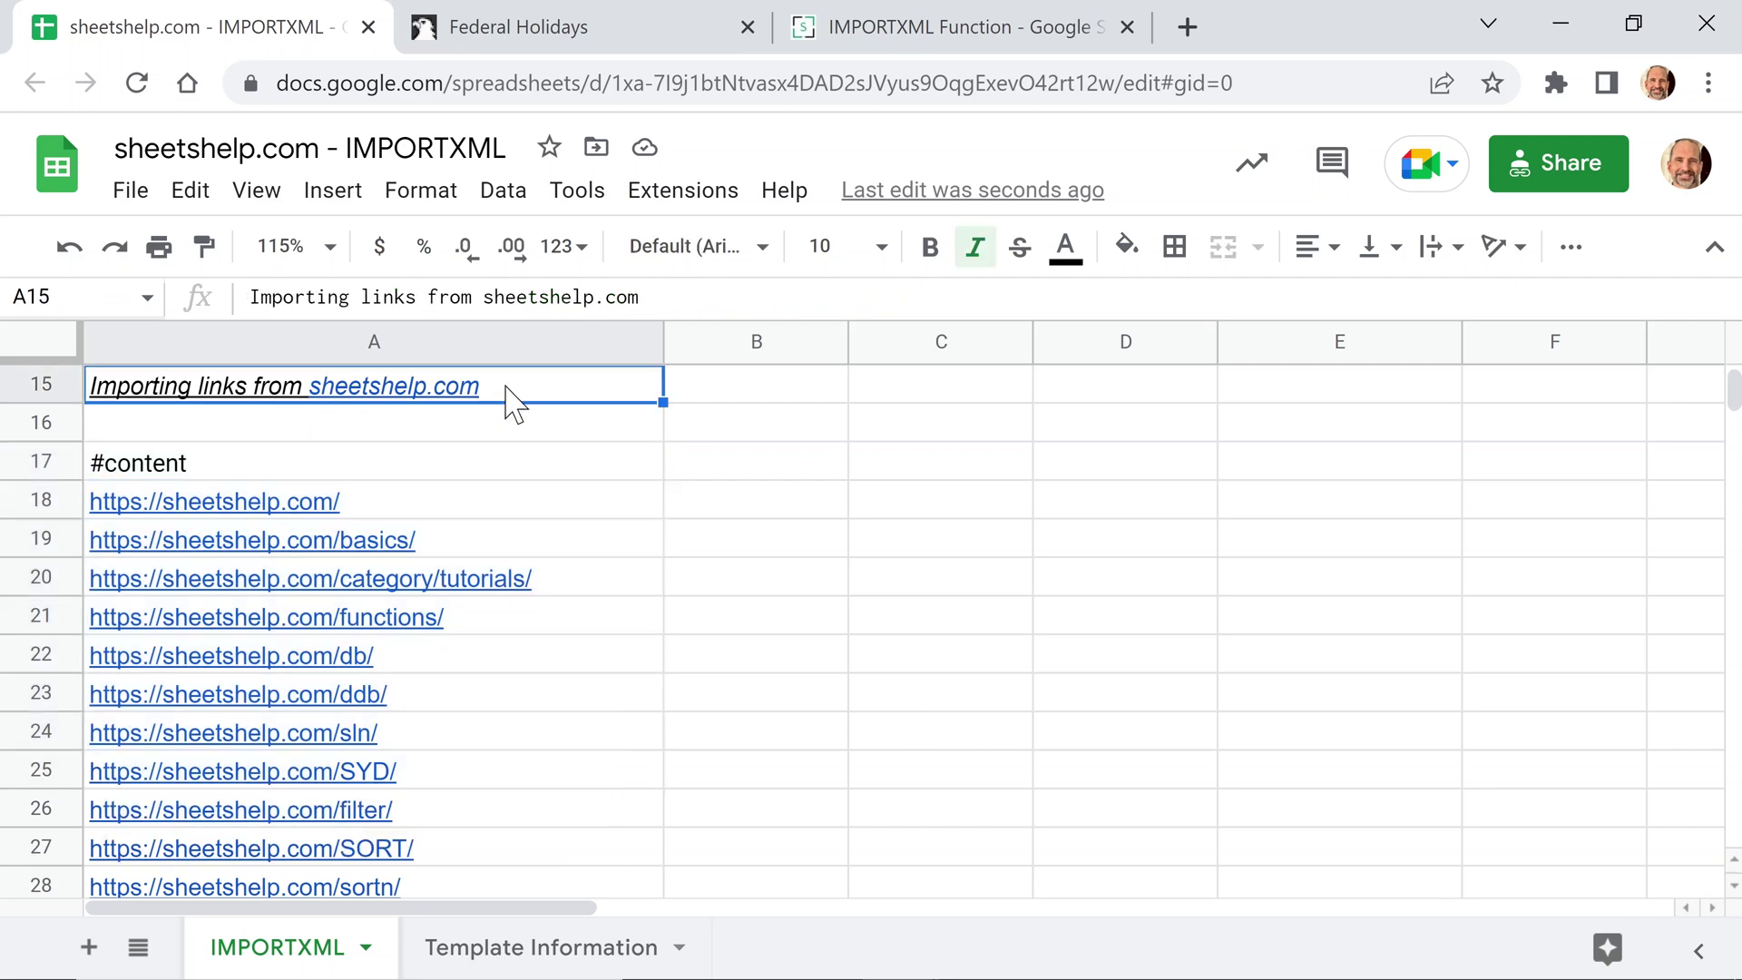
# Open the article's Functions navigation link in a new tab.
pyautogui.click(1006, 32)
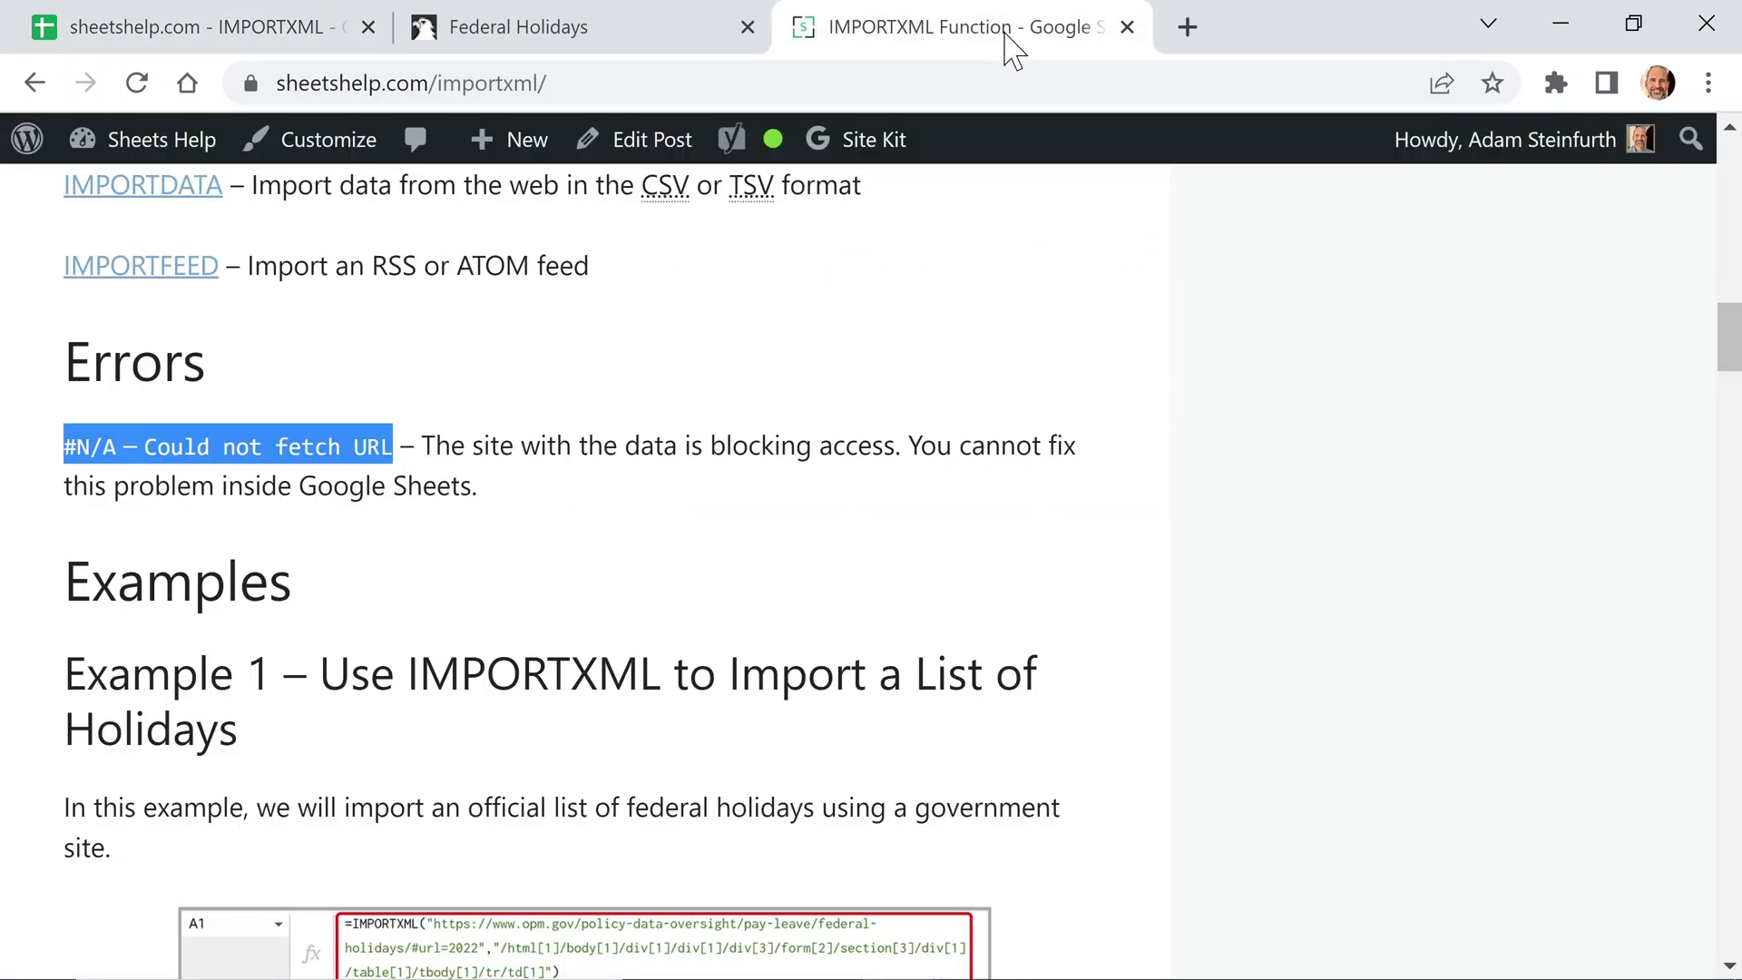
pyautogui.scroll(20, 894, 370)
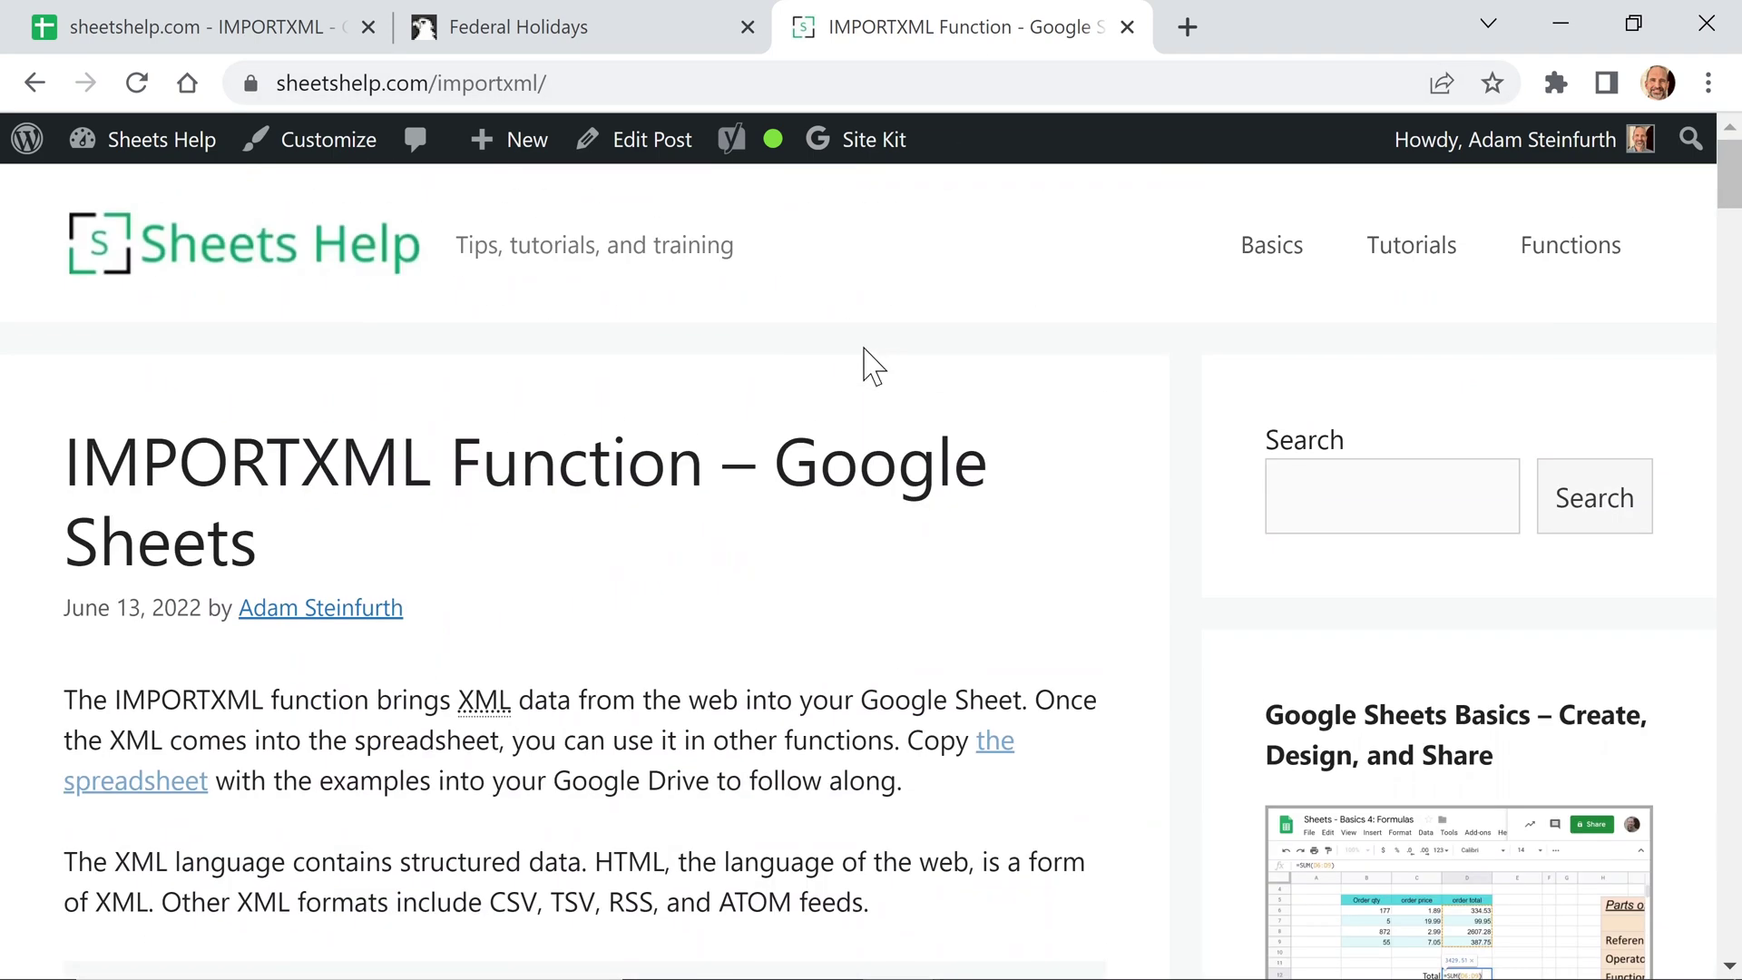
pyautogui.rightClick(1567, 243)
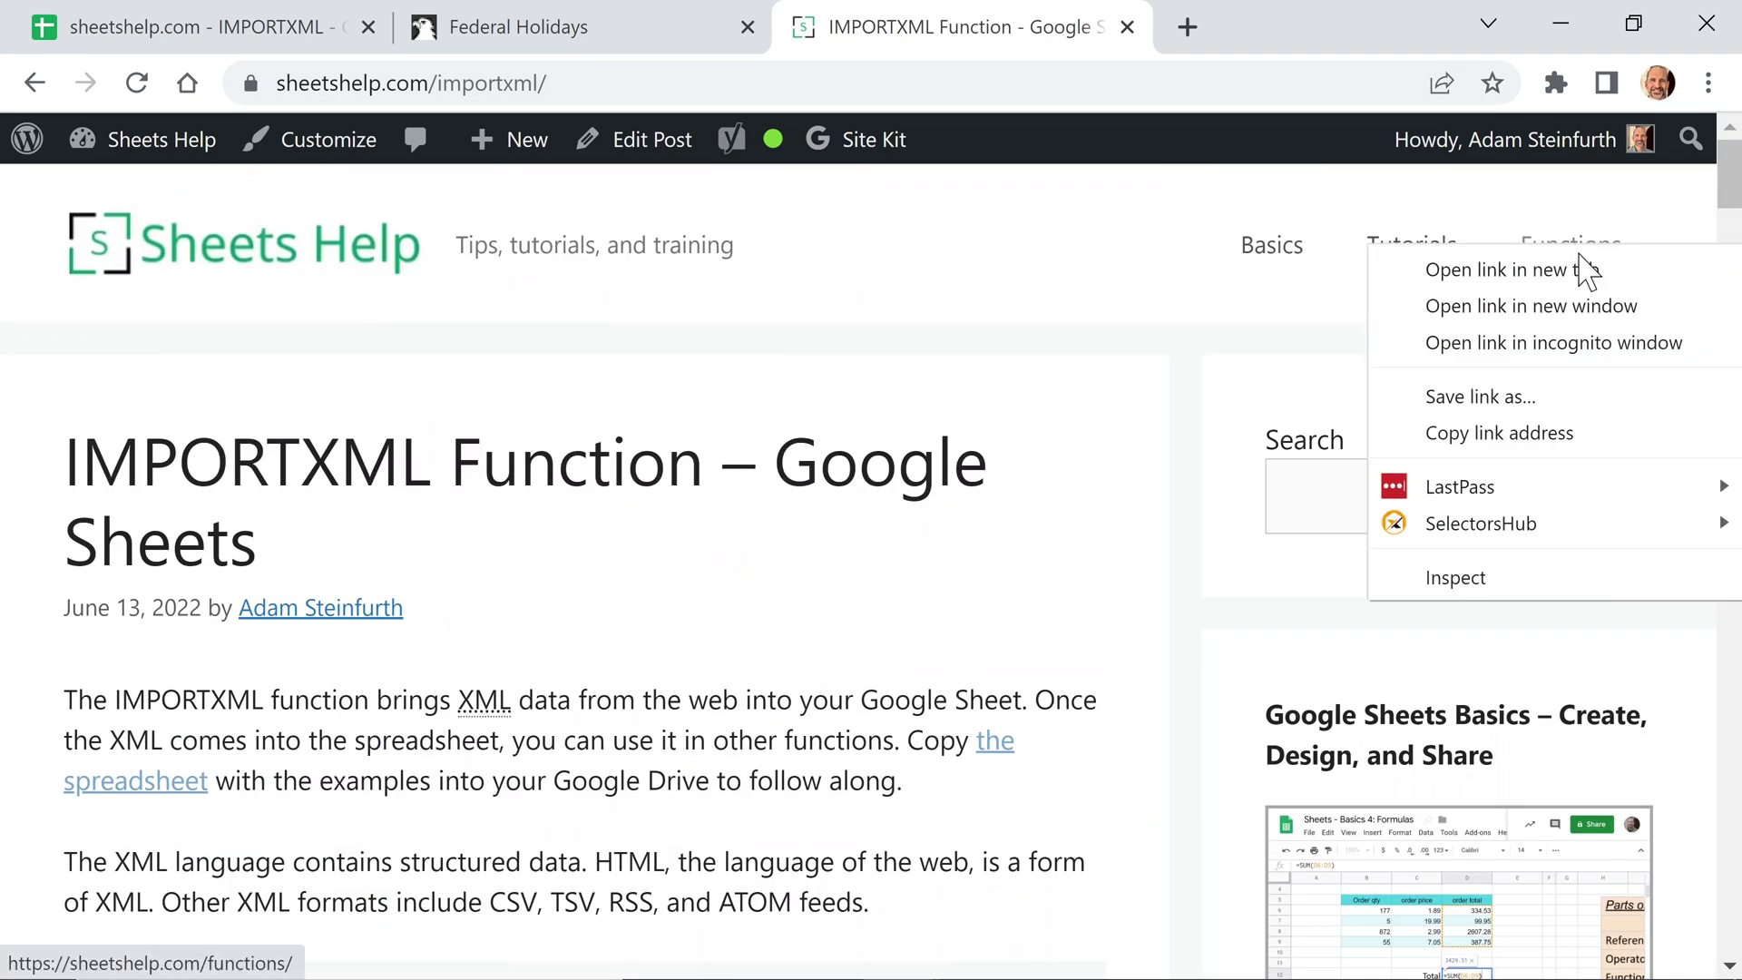
pyautogui.click(1586, 272)
# Look over the Functions page and its Basics, Tutorials and Functions links, then return.
pyautogui.click(1104, 27)
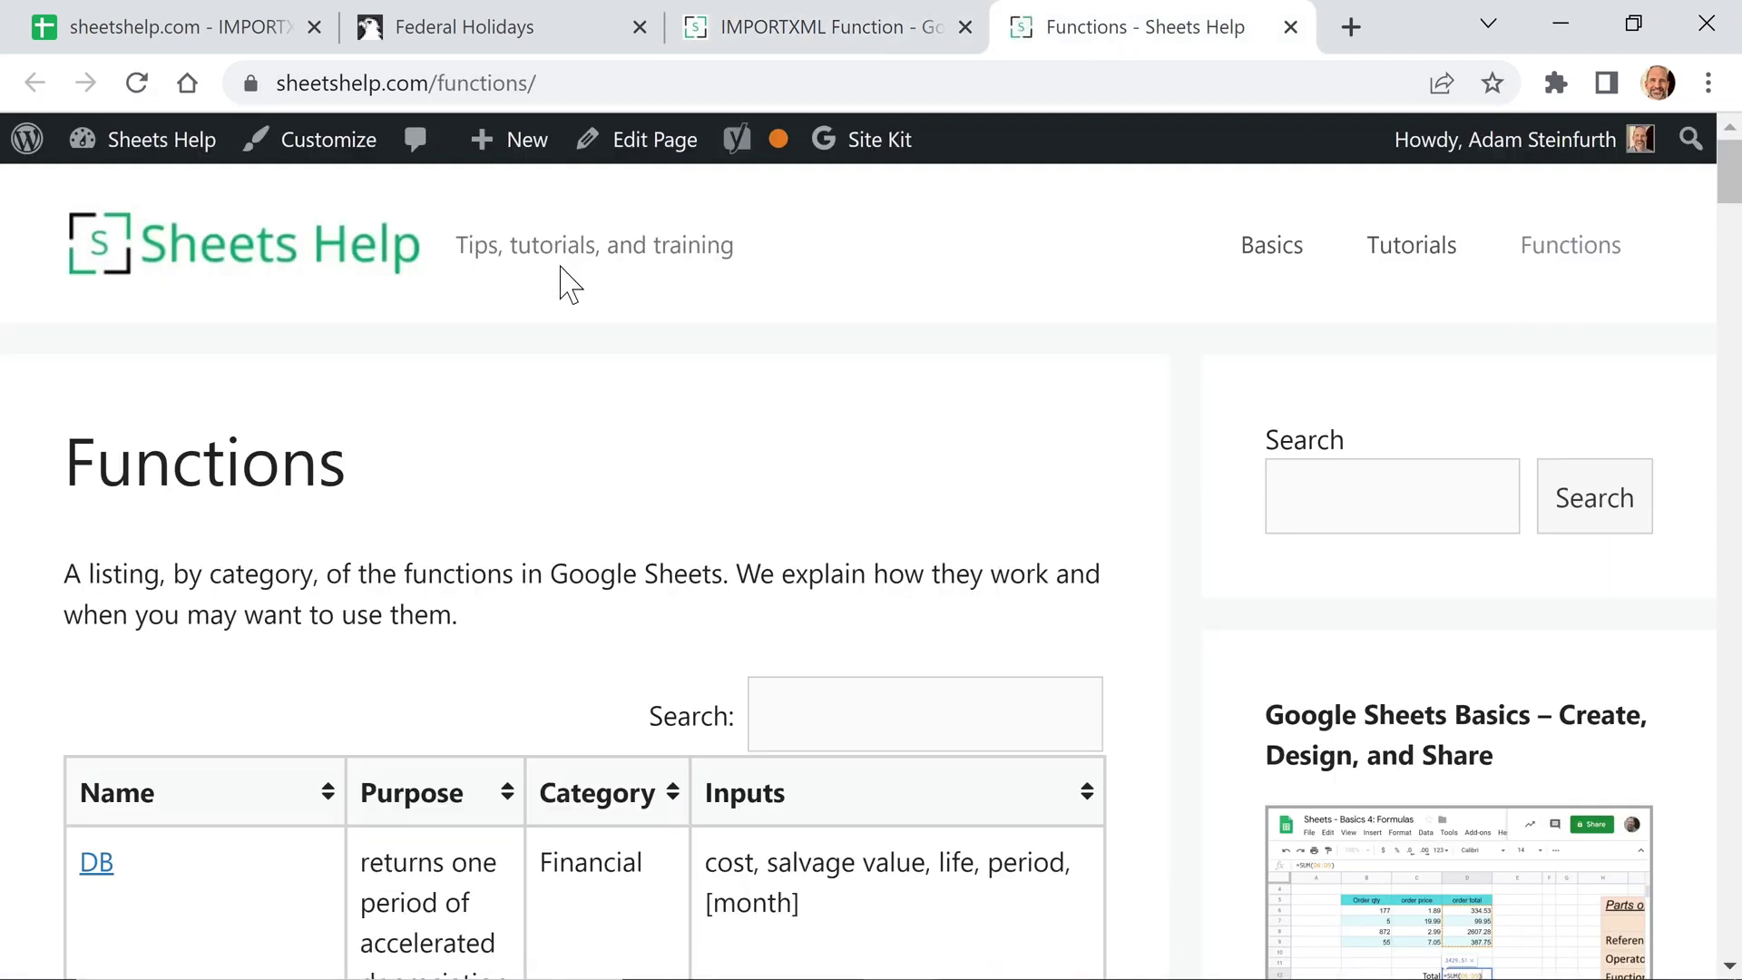
pyautogui.scroll(-4, 575, 390)
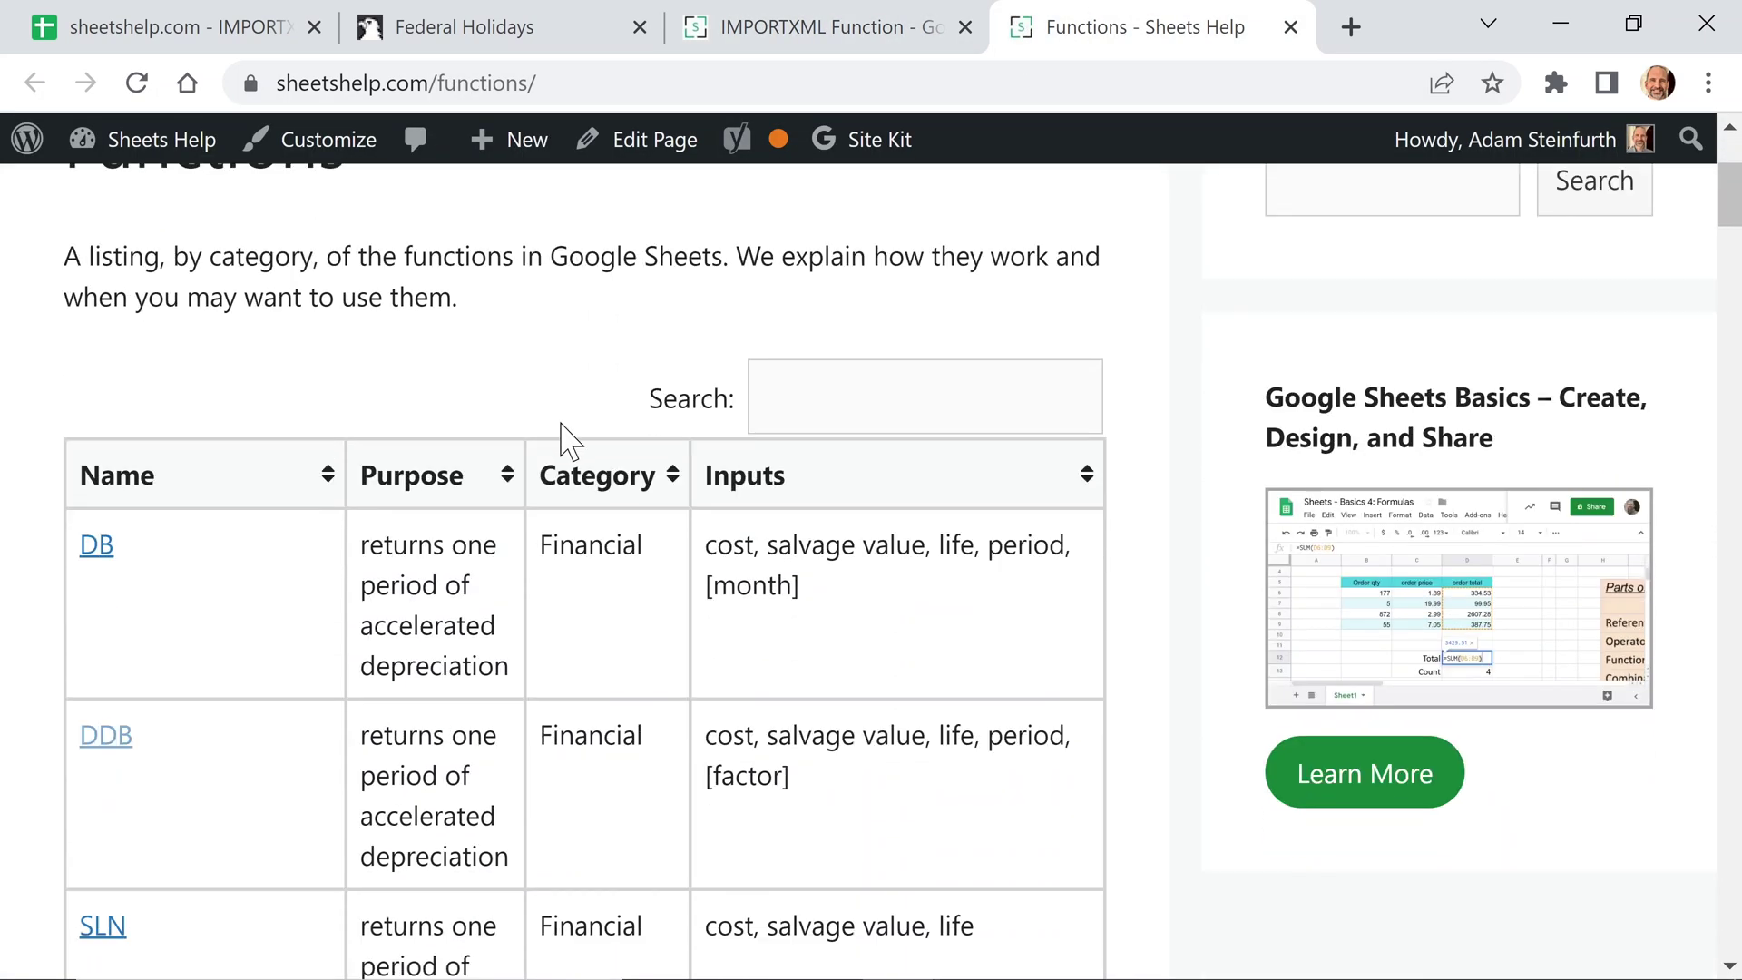
pyautogui.scroll(-1, 563, 439)
pyautogui.scroll(5, 408, 283)
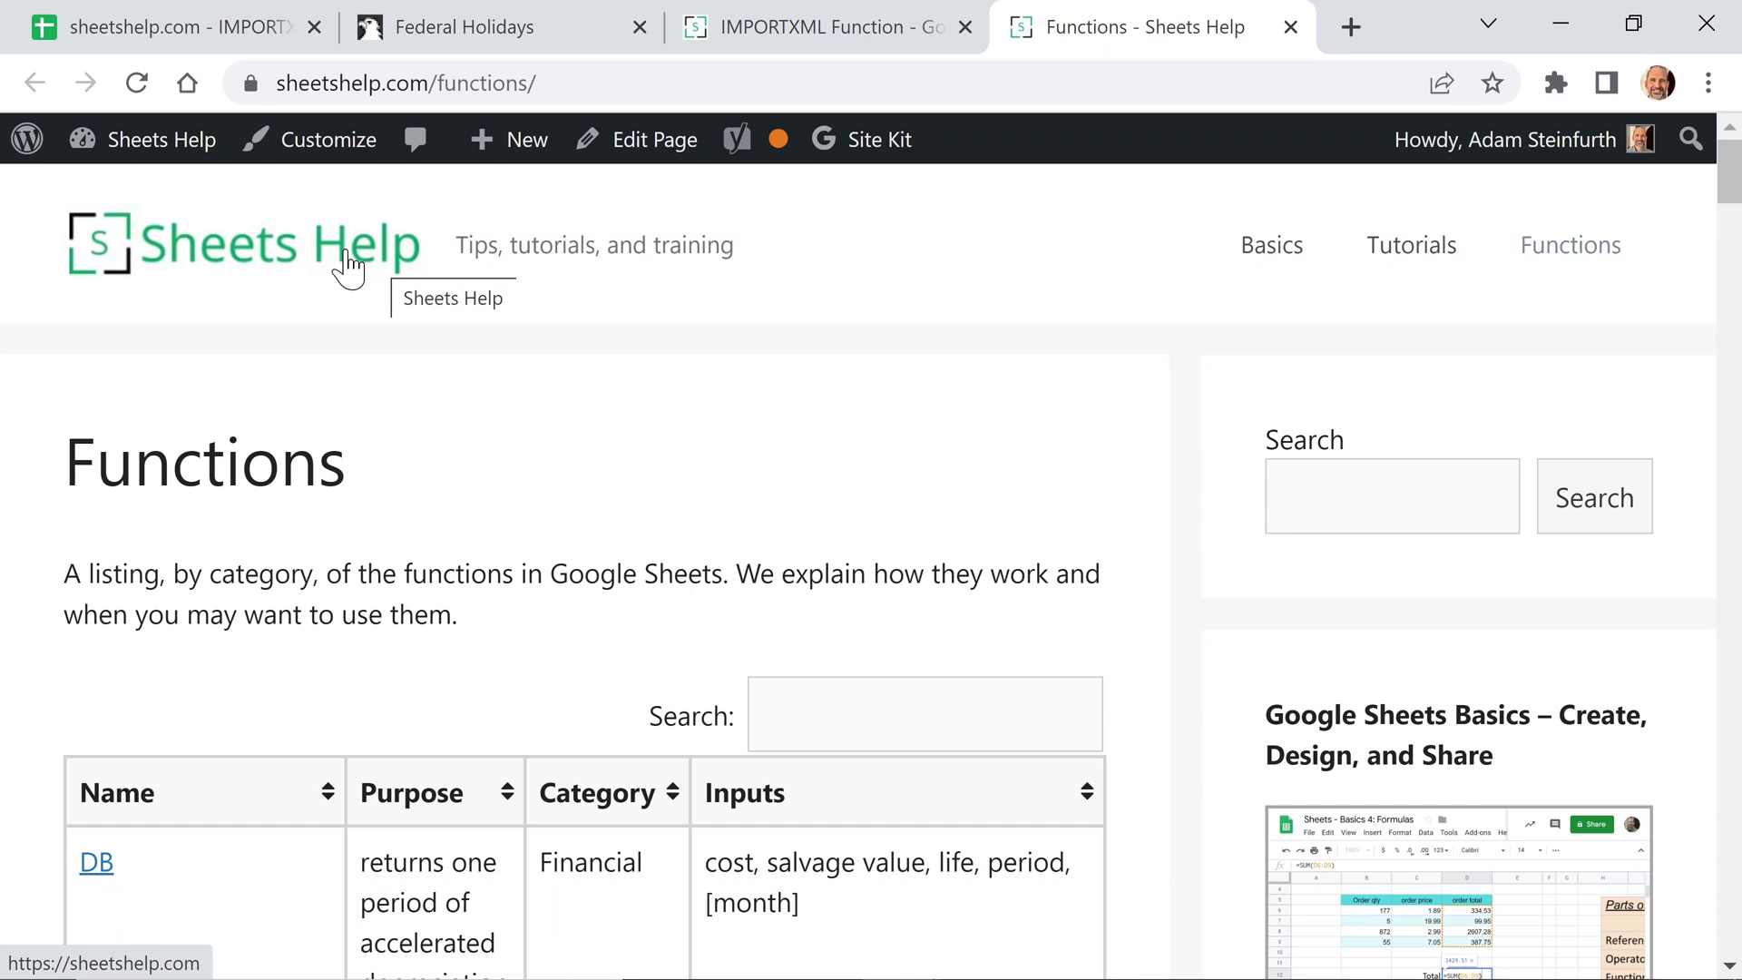
pyautogui.moveTo(1270, 246); pyautogui.dragTo(1608, 274)
pyautogui.moveTo(1186, 187); pyautogui.dragTo(1664, 303)
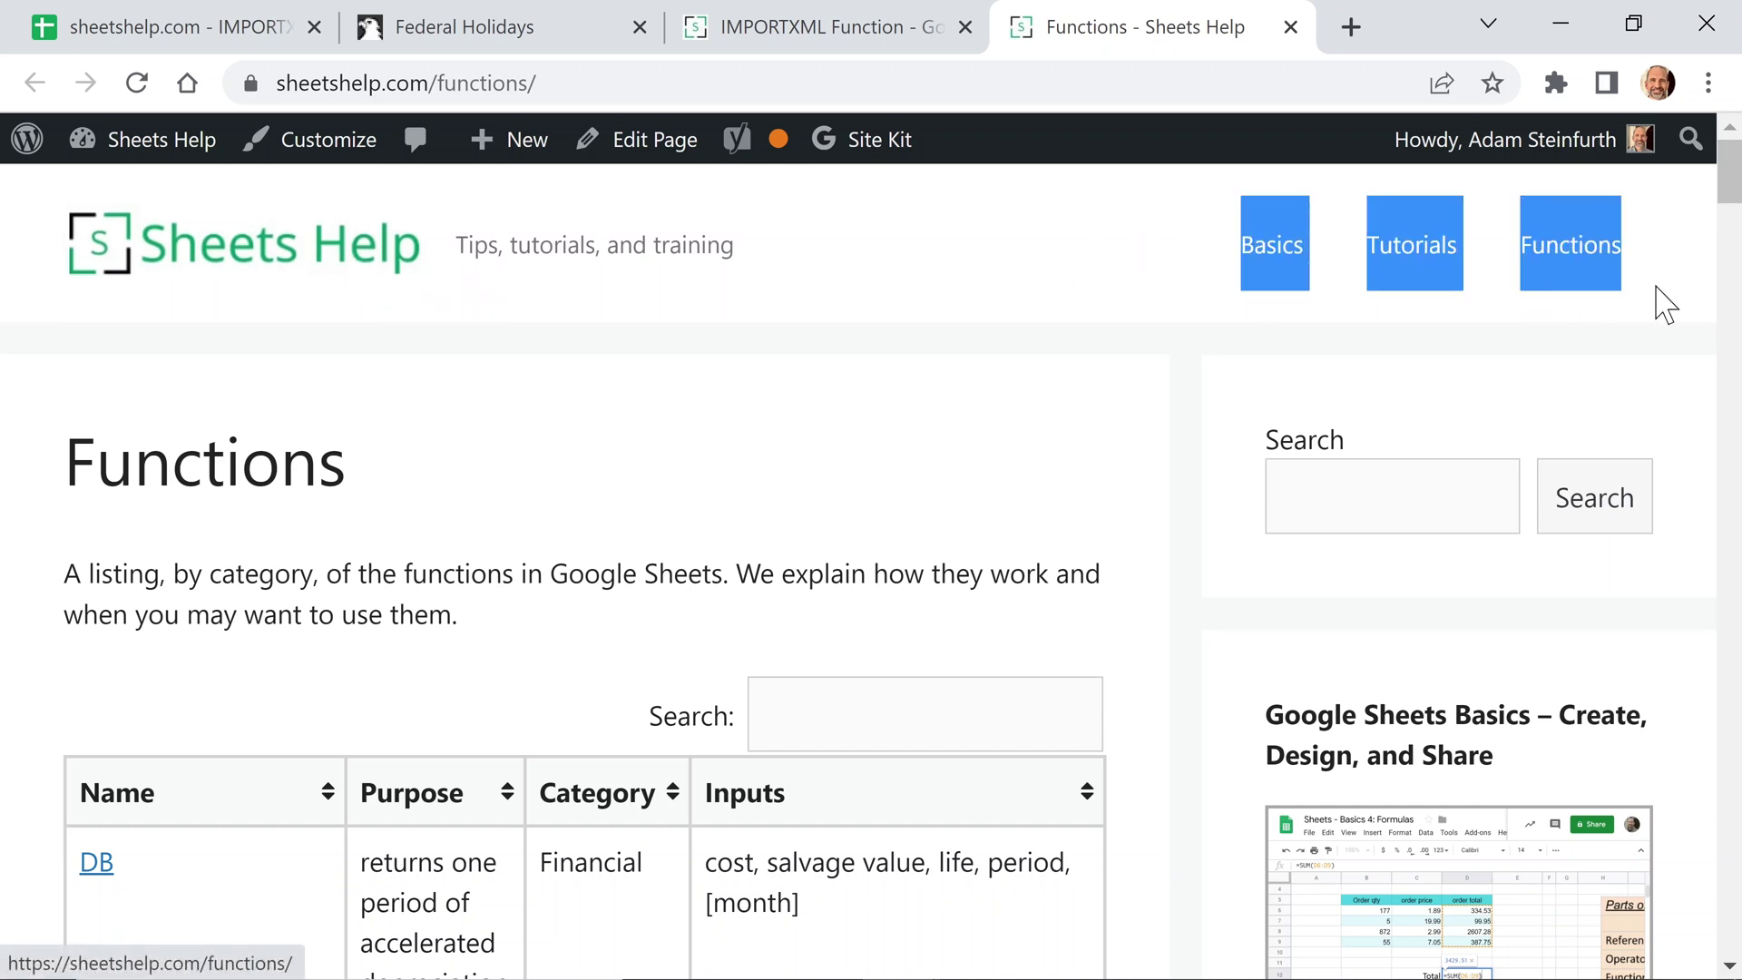
pyautogui.click(990, 366)
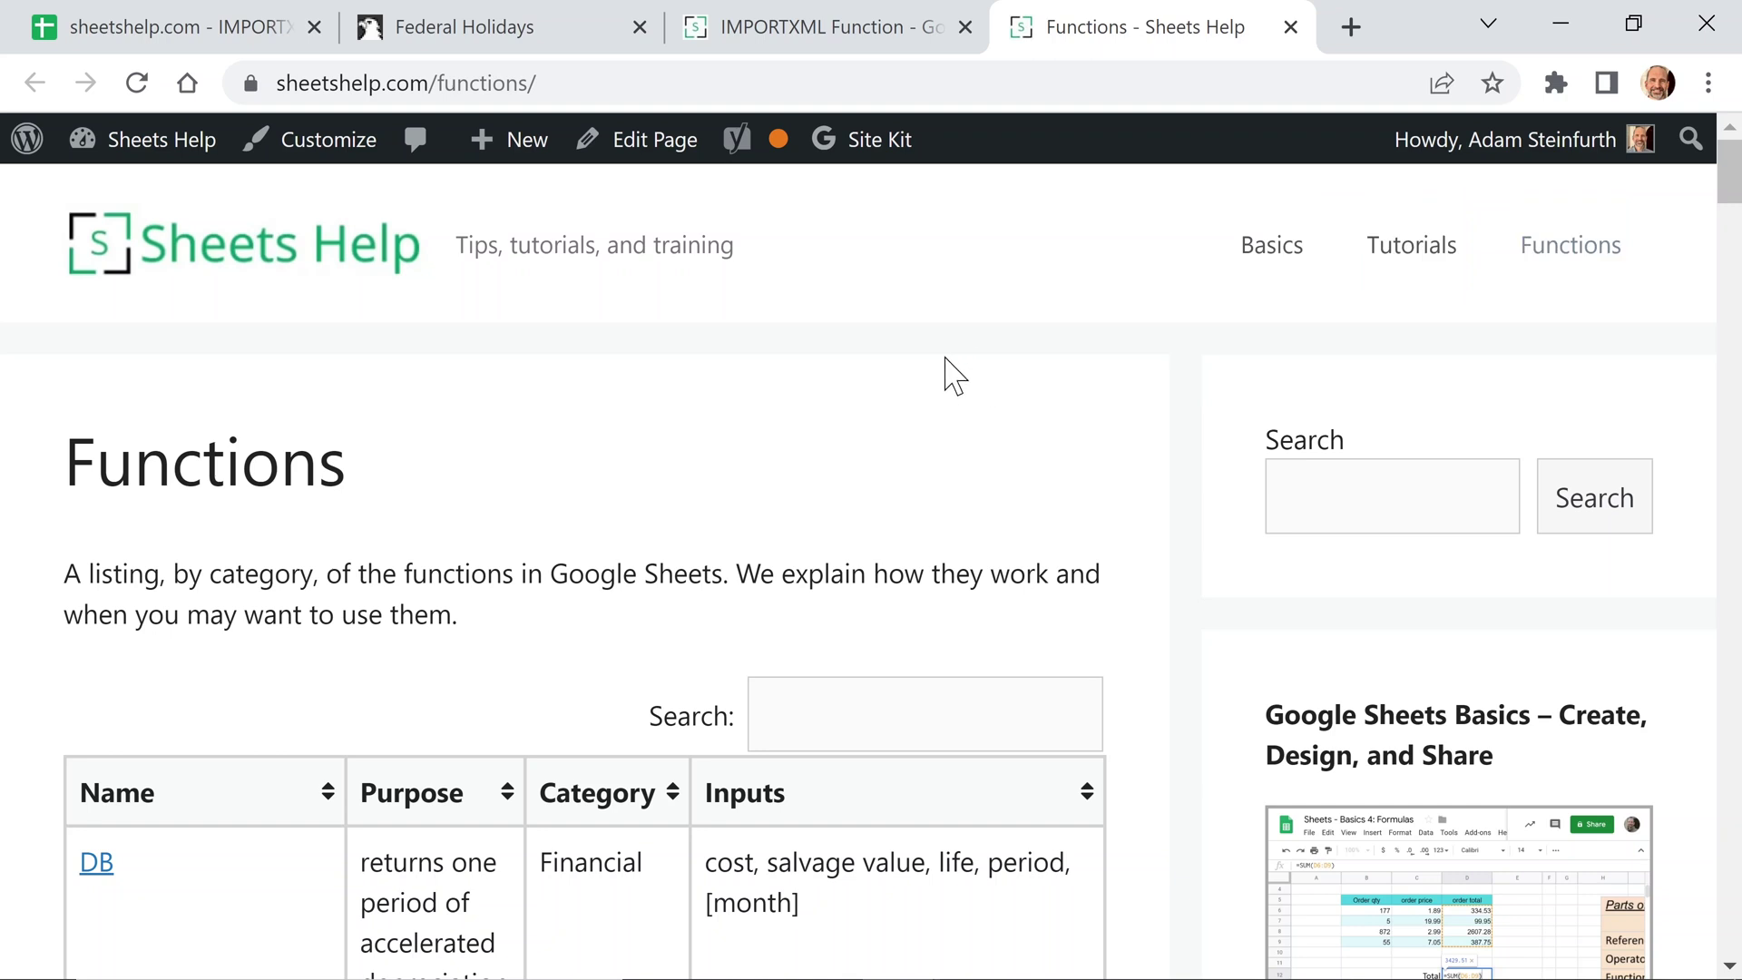
pyautogui.click(143, 40)
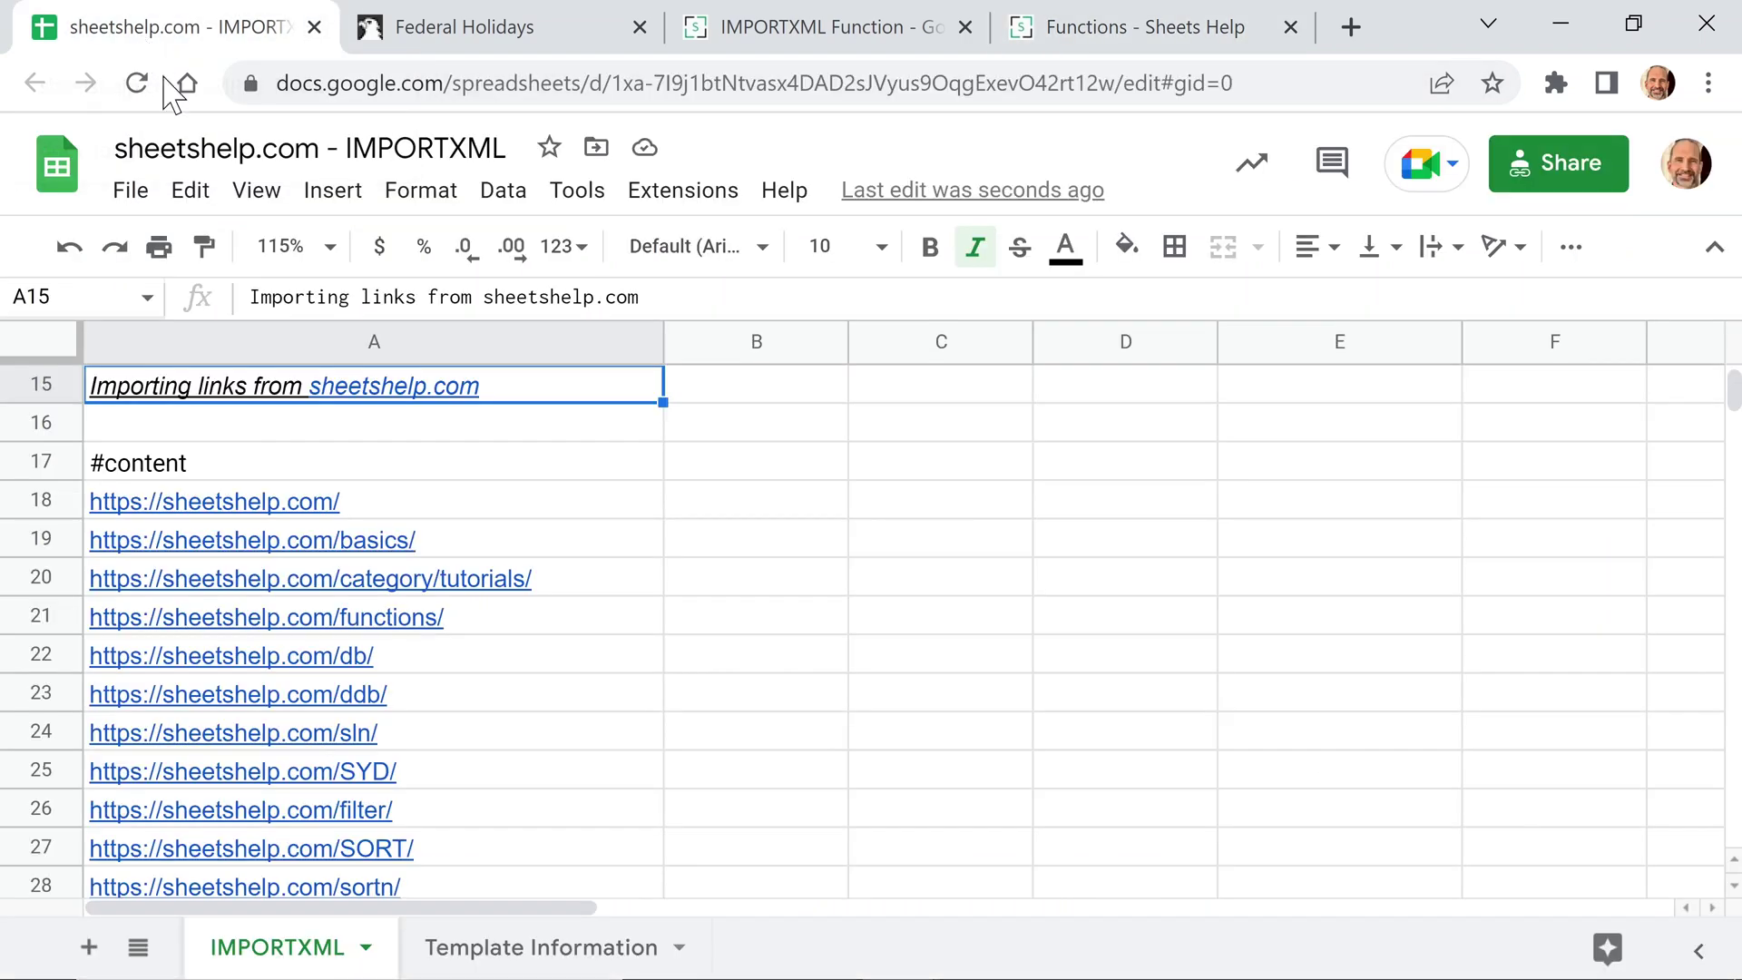
pyautogui.click(260, 472)
pyautogui.press('Return')
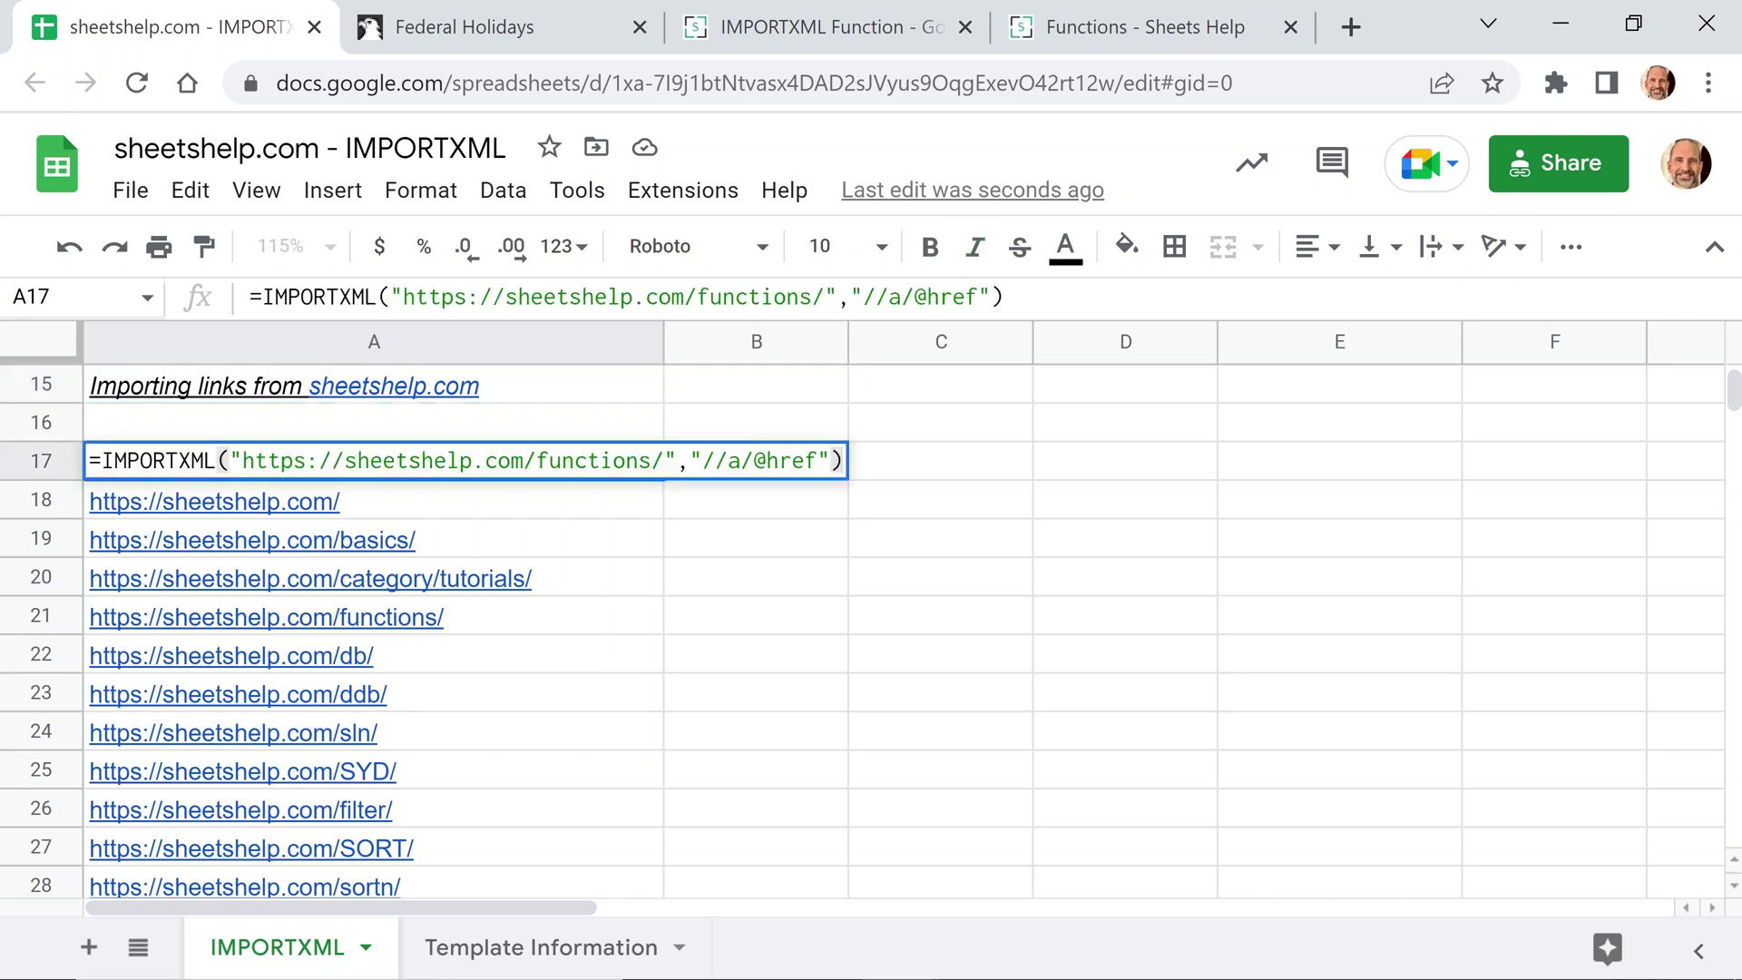
pyautogui.moveTo(241, 460); pyautogui.dragTo(818, 459)
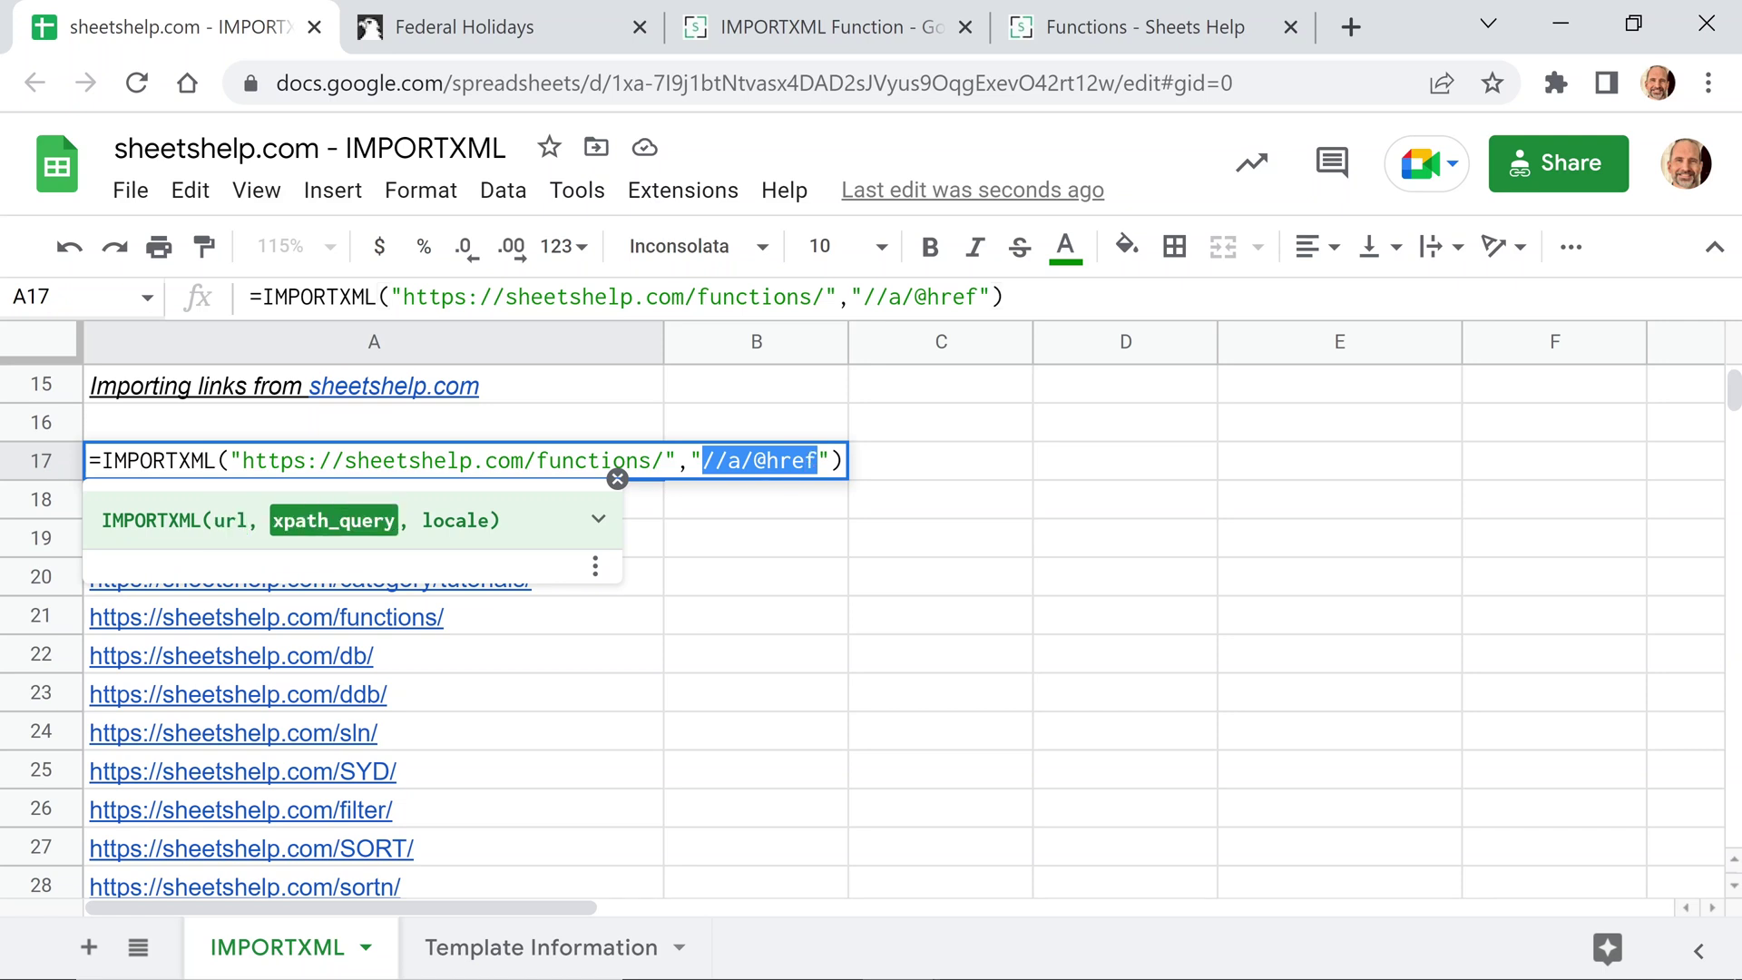
pyautogui.doubleClick(734, 460)
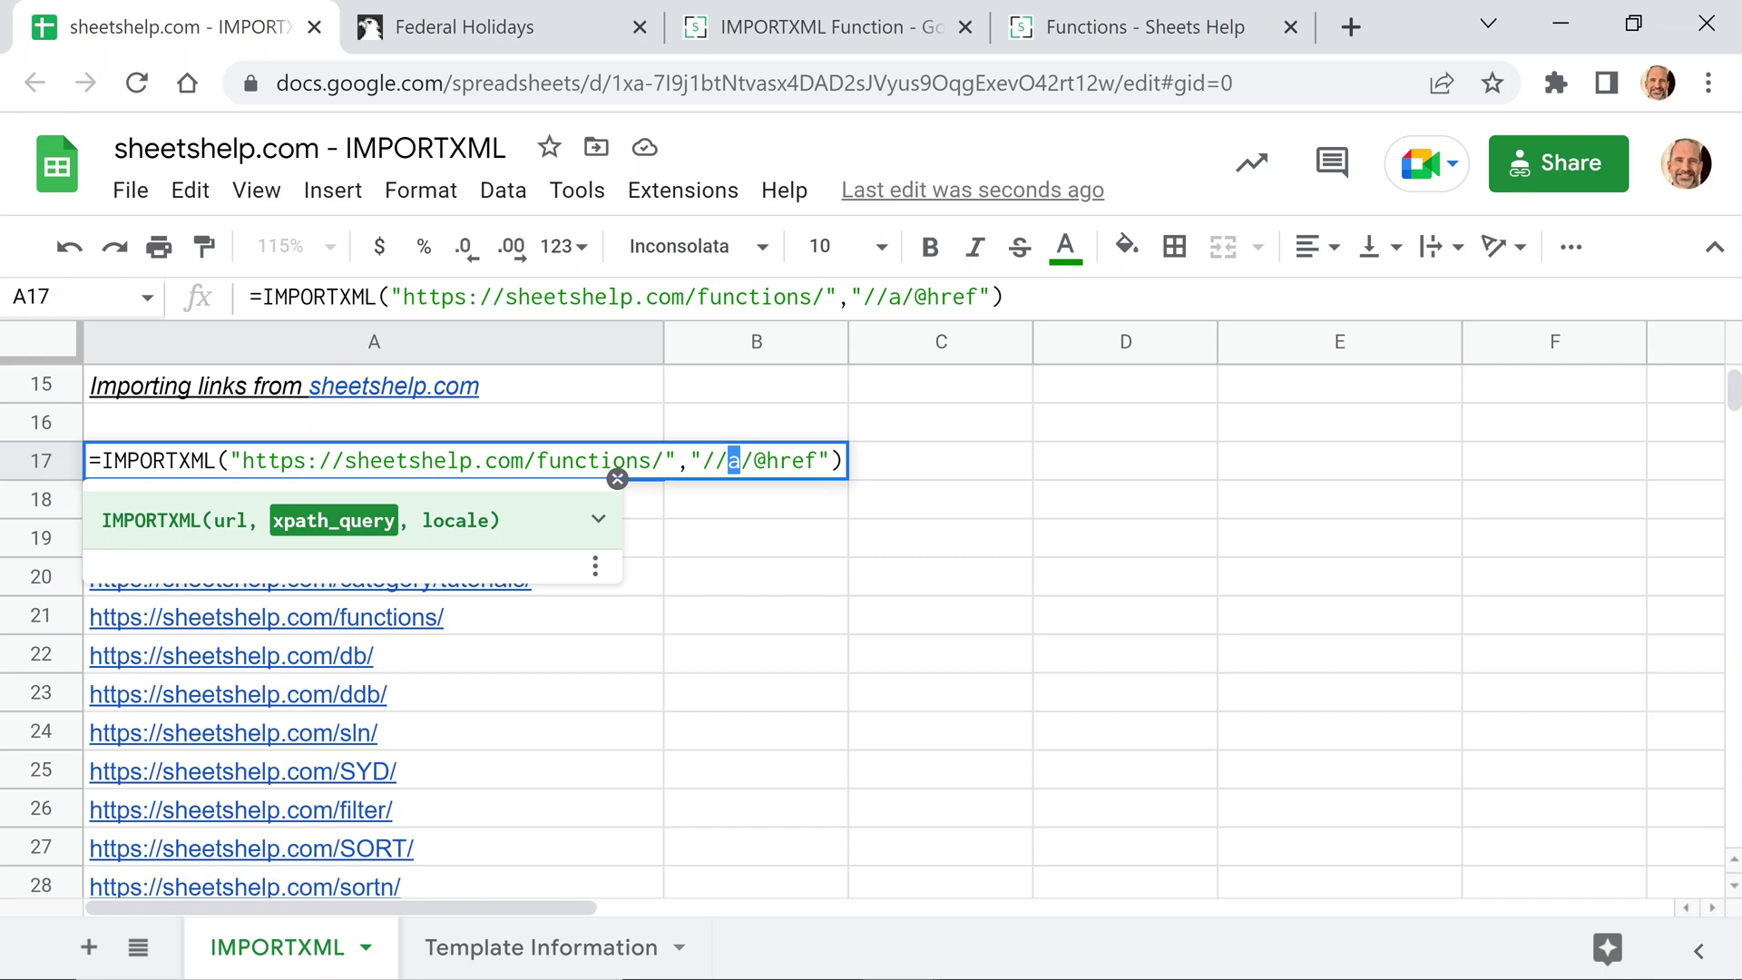
pyautogui.doubleClick(791, 460)
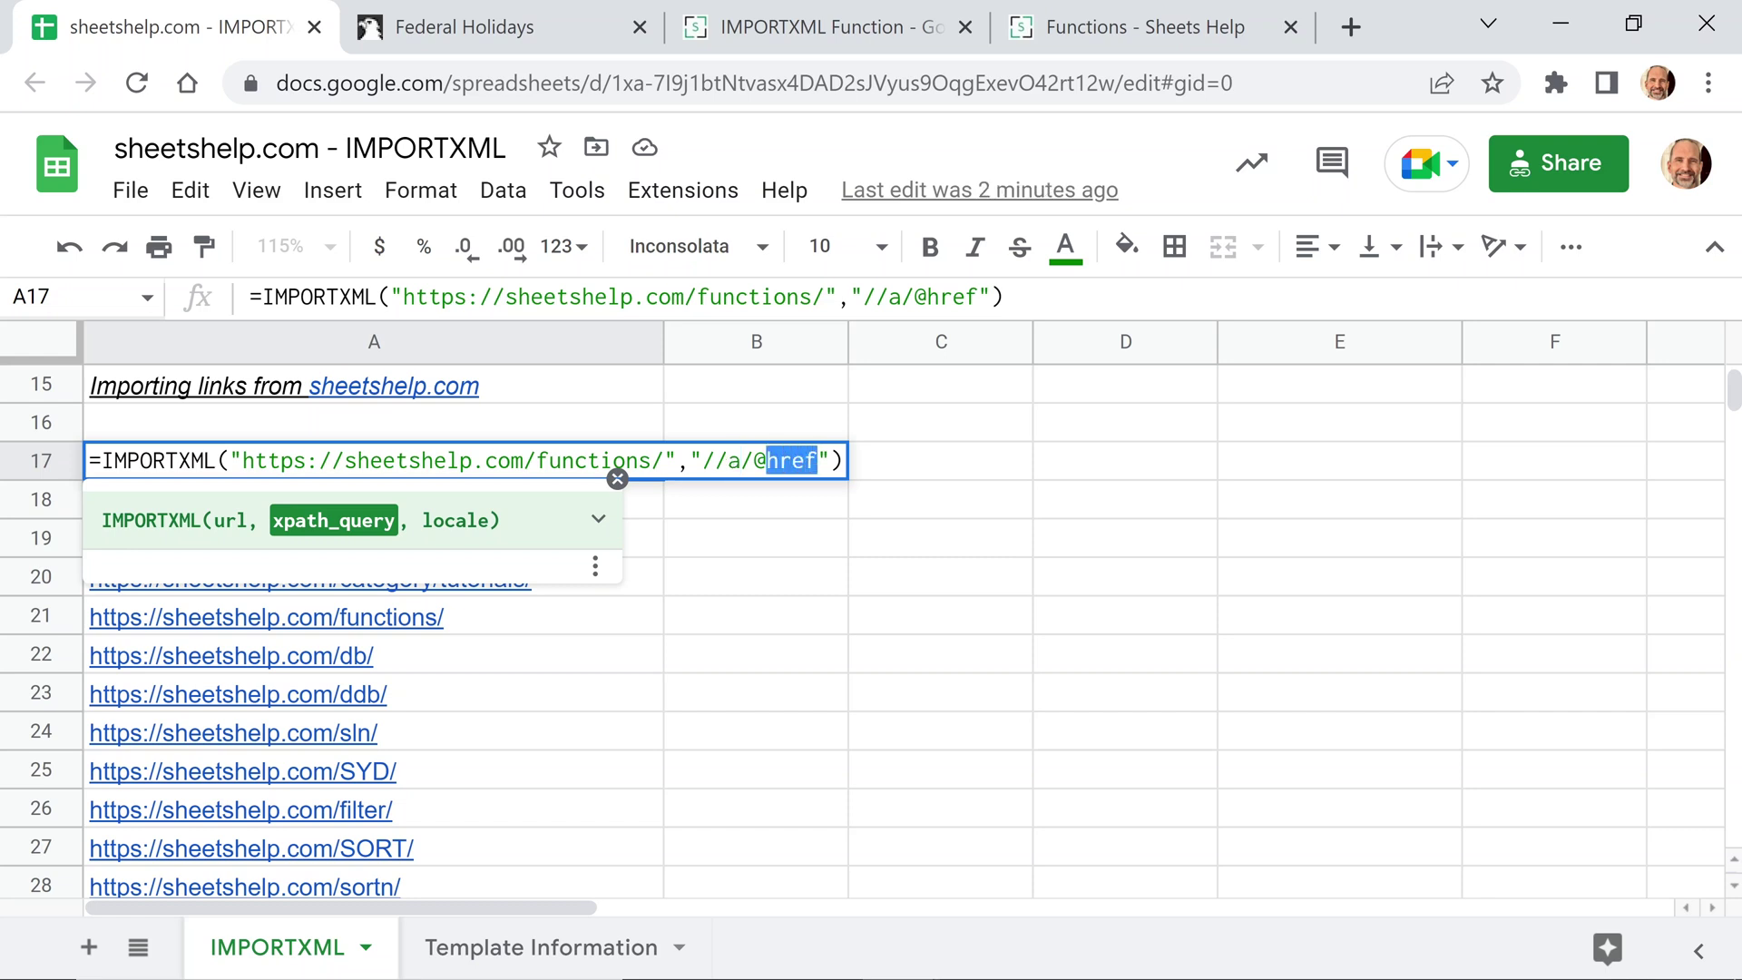
pyautogui.press('Escape')
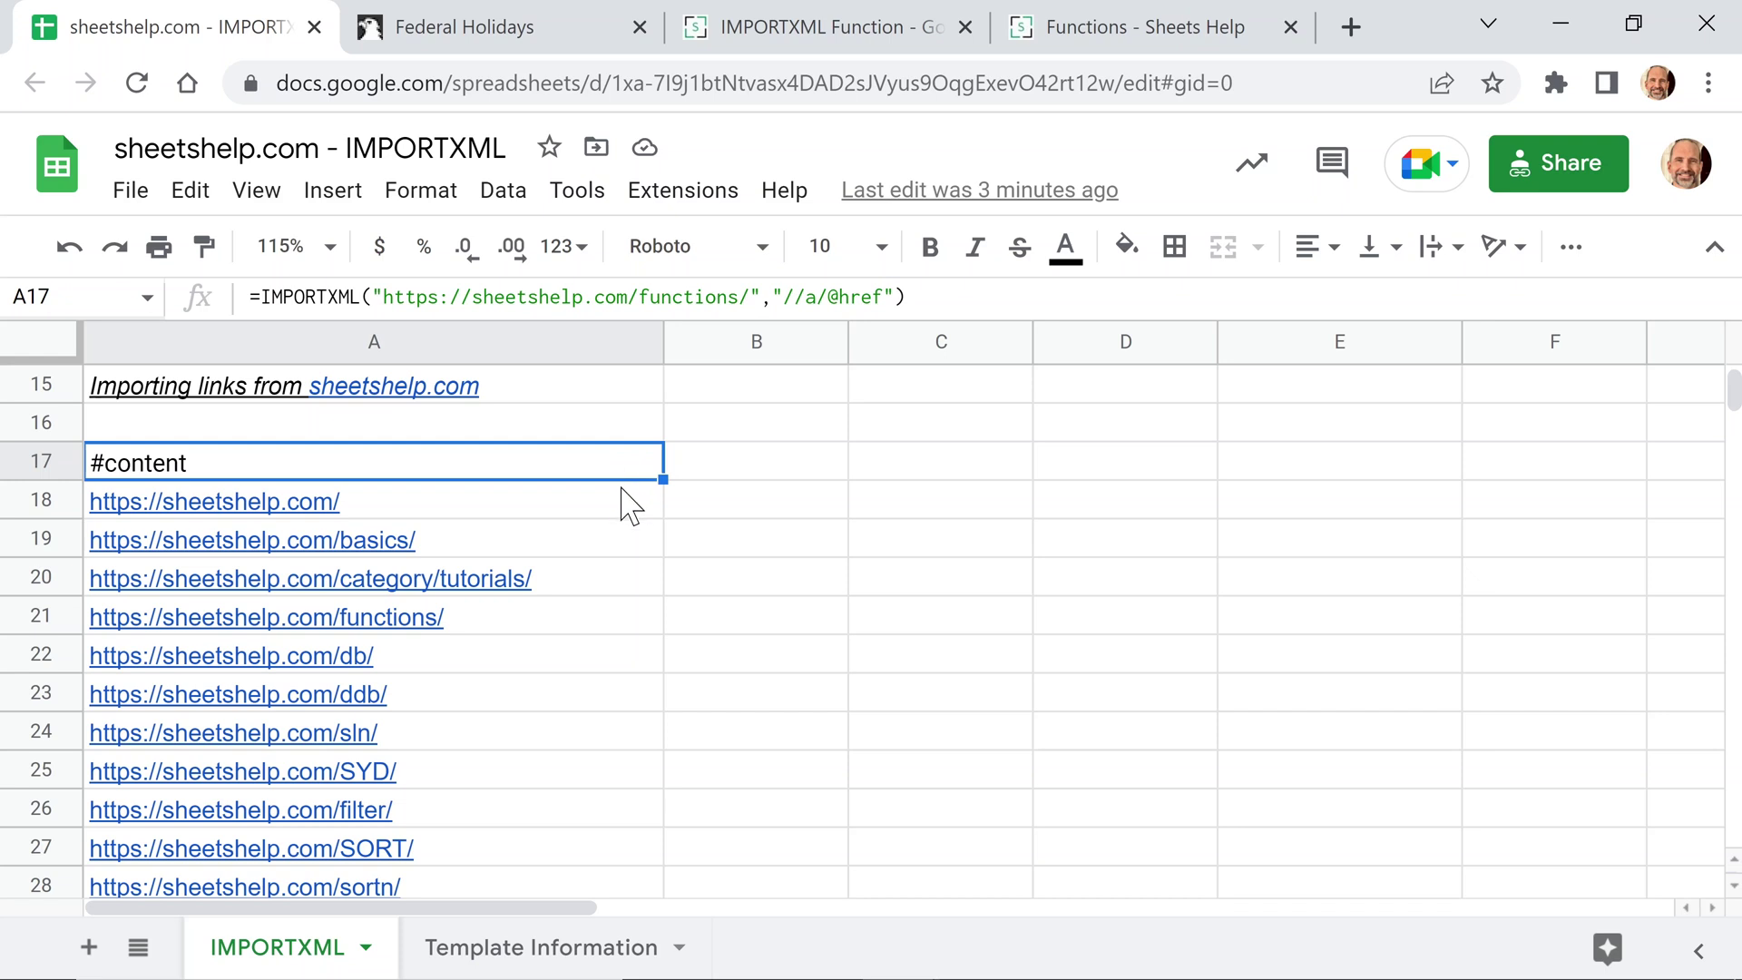
pyautogui.moveTo(627, 495)
pyautogui.scroll(5, 907, 562)
pyautogui.moveTo(535, 467); pyautogui.dragTo(506, 748)
pyautogui.scroll(-3, 513, 762)
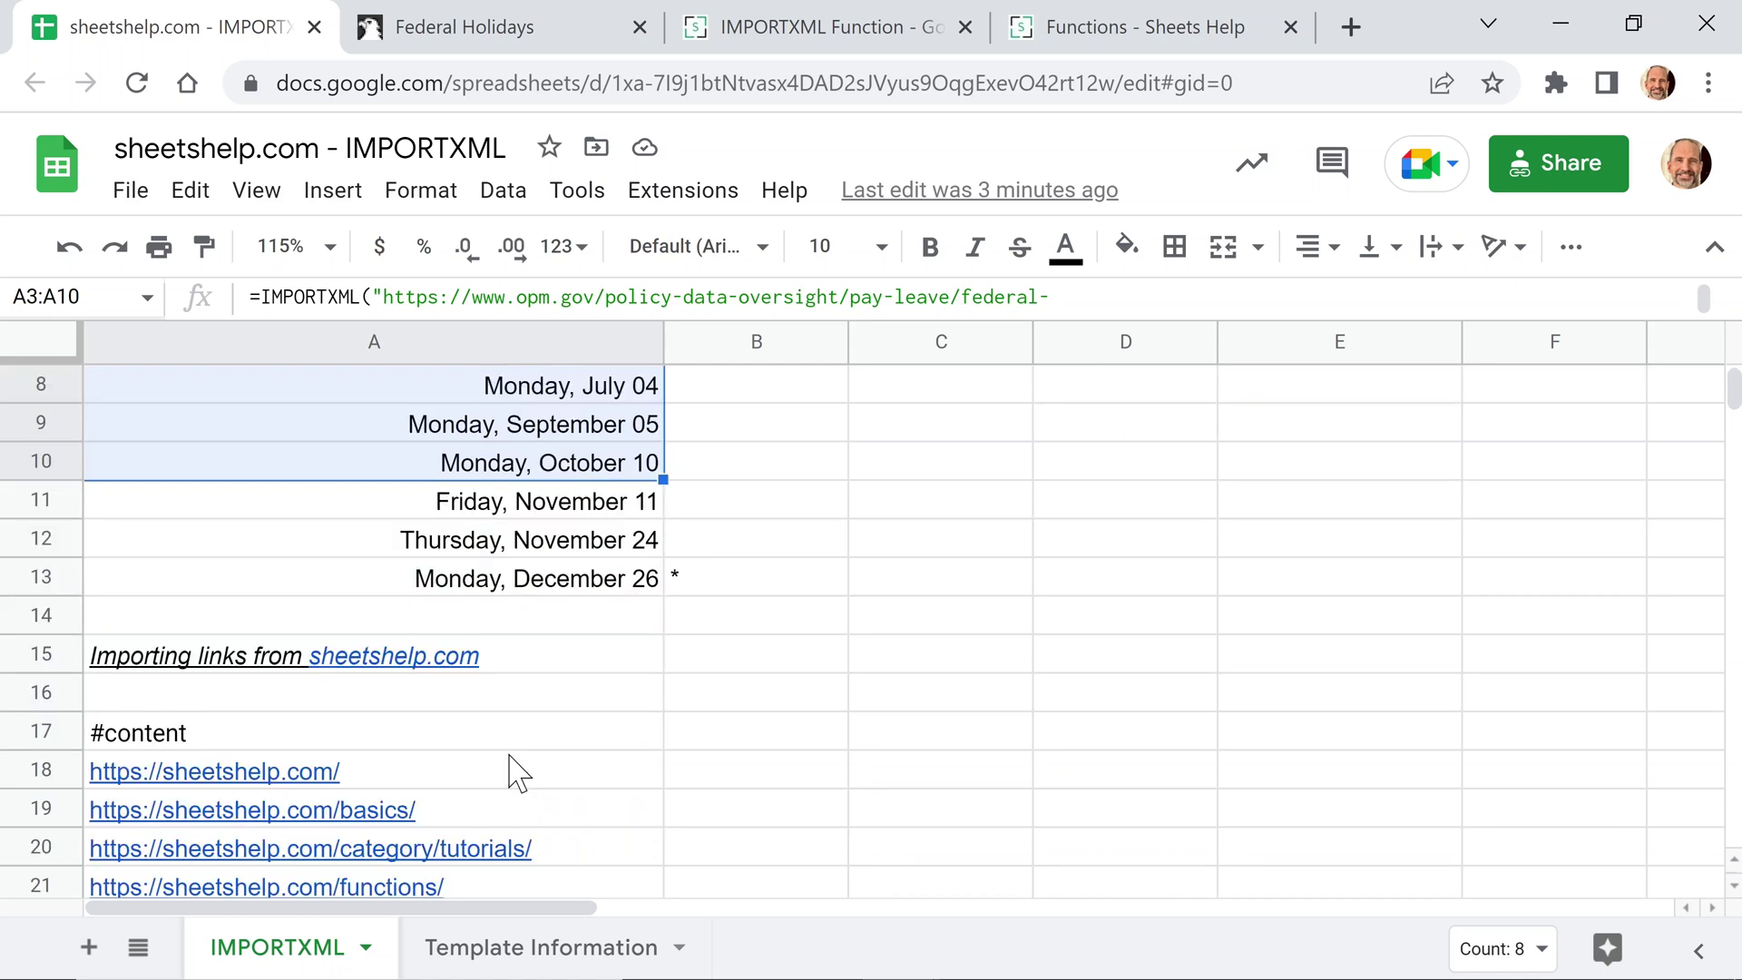